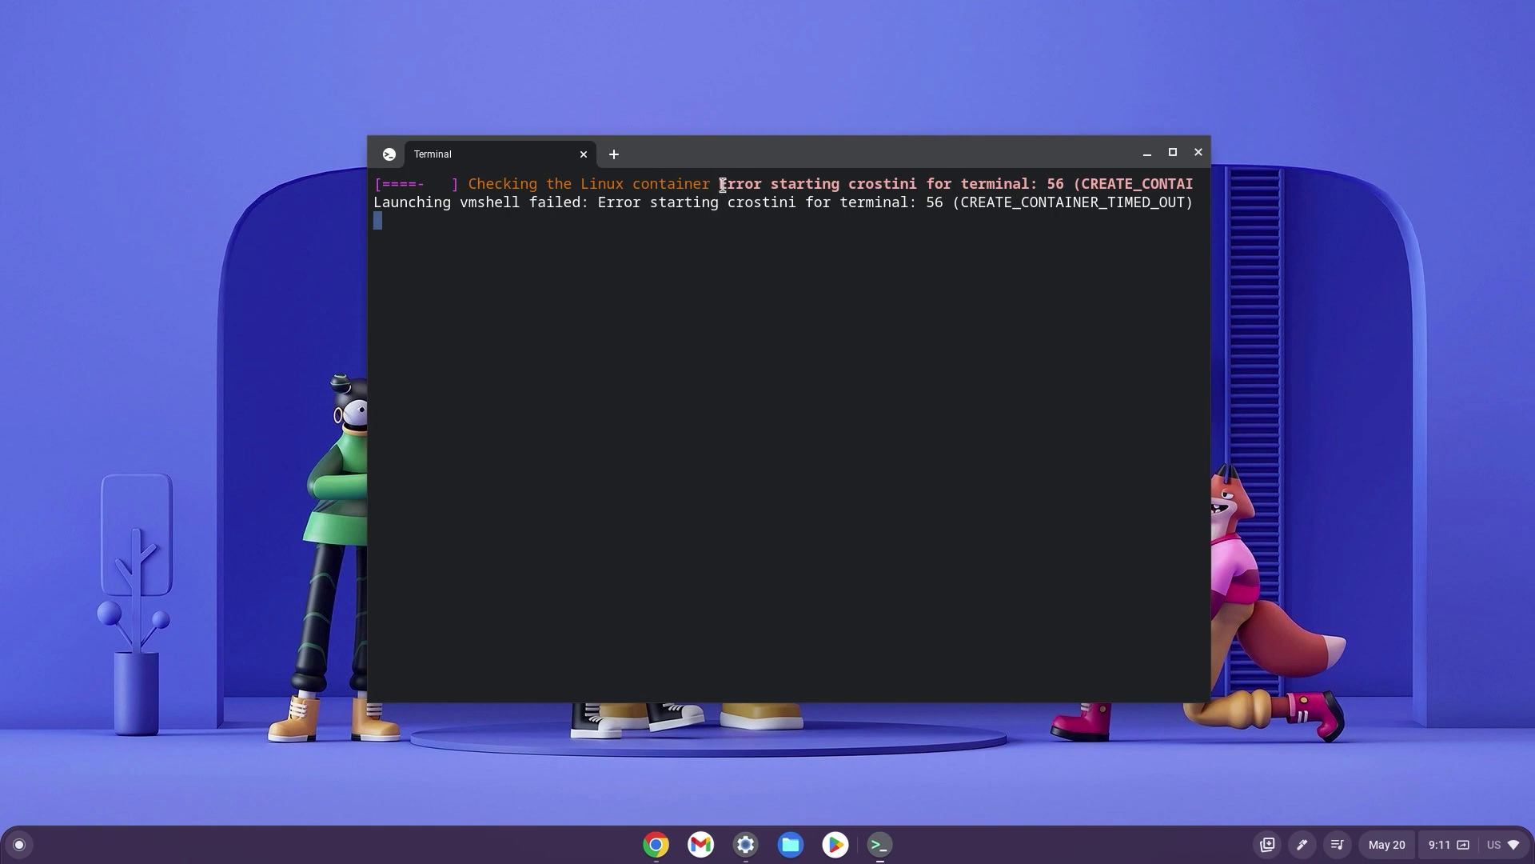
Step: Select the 'Error starting crostini for terminal: 56 (CREATE_CONTAINER_TIMED_OUT)' message in Terminal
{"action": "left_click_drag", "start_coordinate": [722, 184], "coordinate": [1064, 183]}
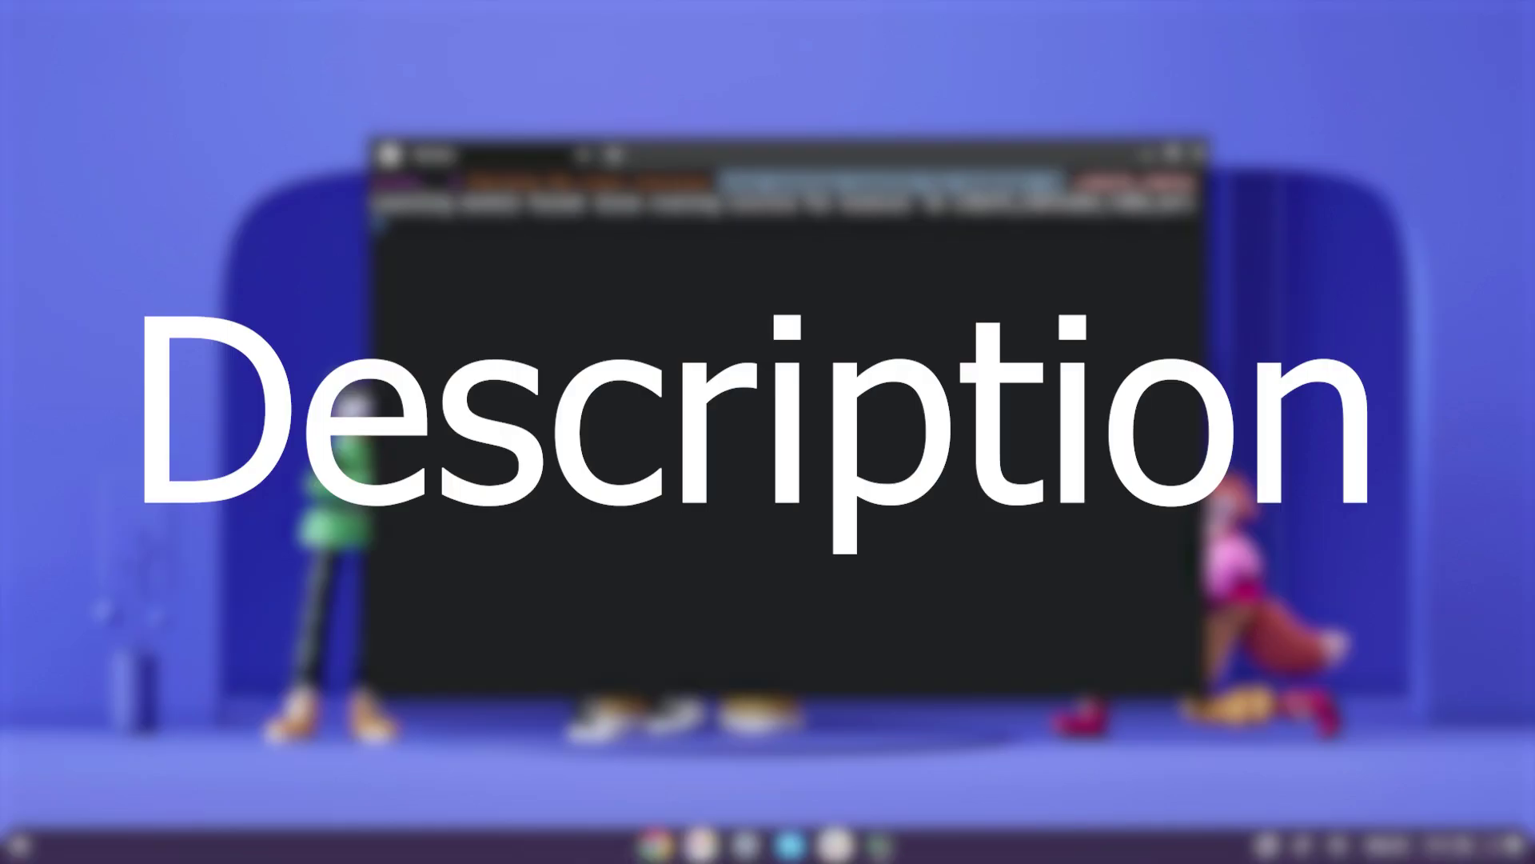
{"action": "right_click", "coordinate": [656, 844]}
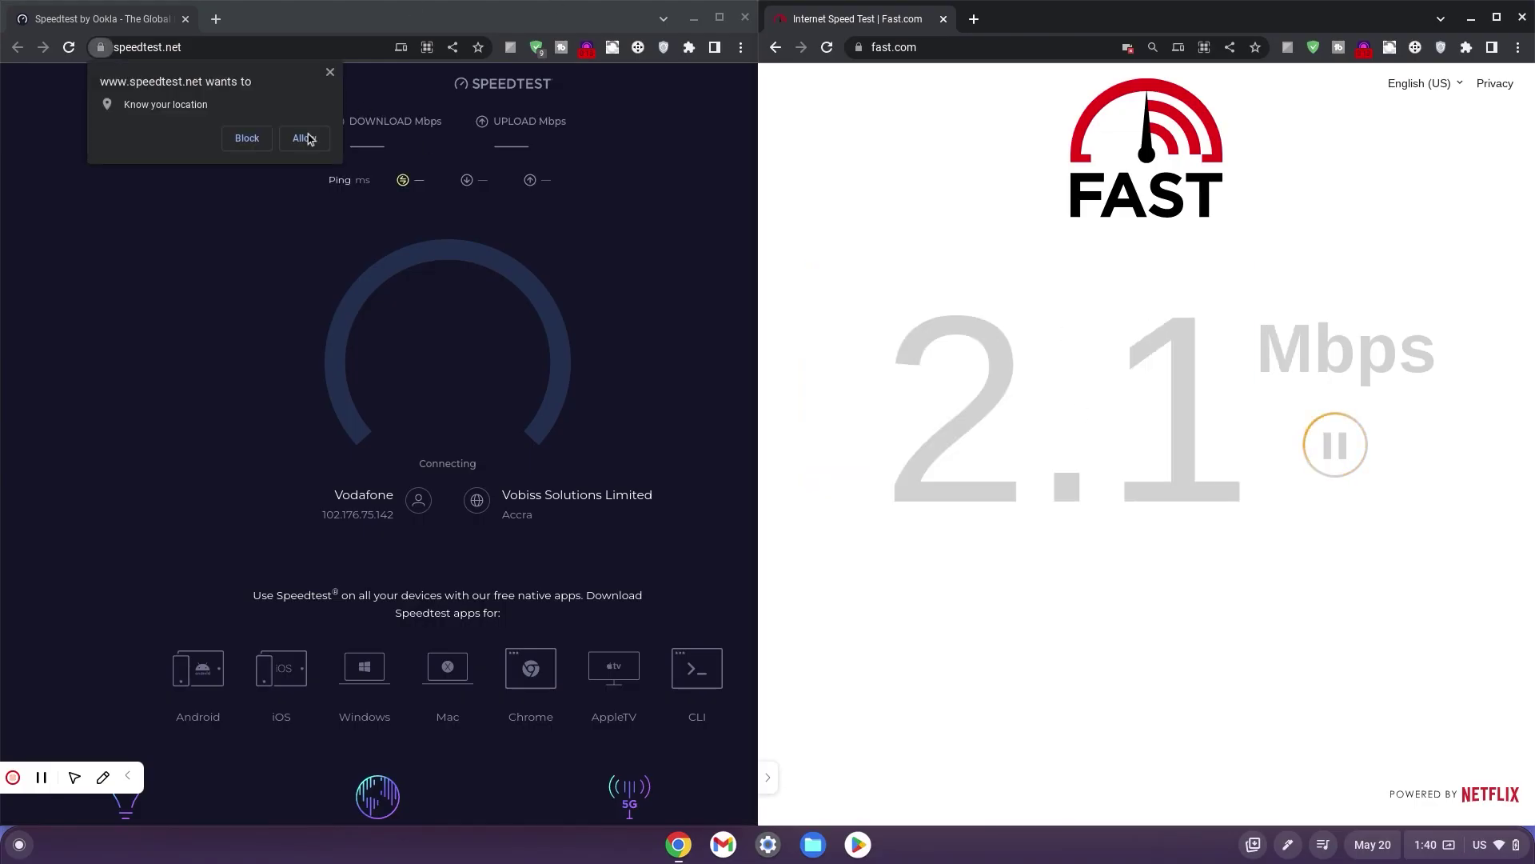
Step: Allow Speedtest.net the location and compare its test with Fast.com's 2.3 Mbps reading
{"action": "left_click", "coordinate": [303, 137]}
{"action": "left_click", "coordinate": [1089, 433]}
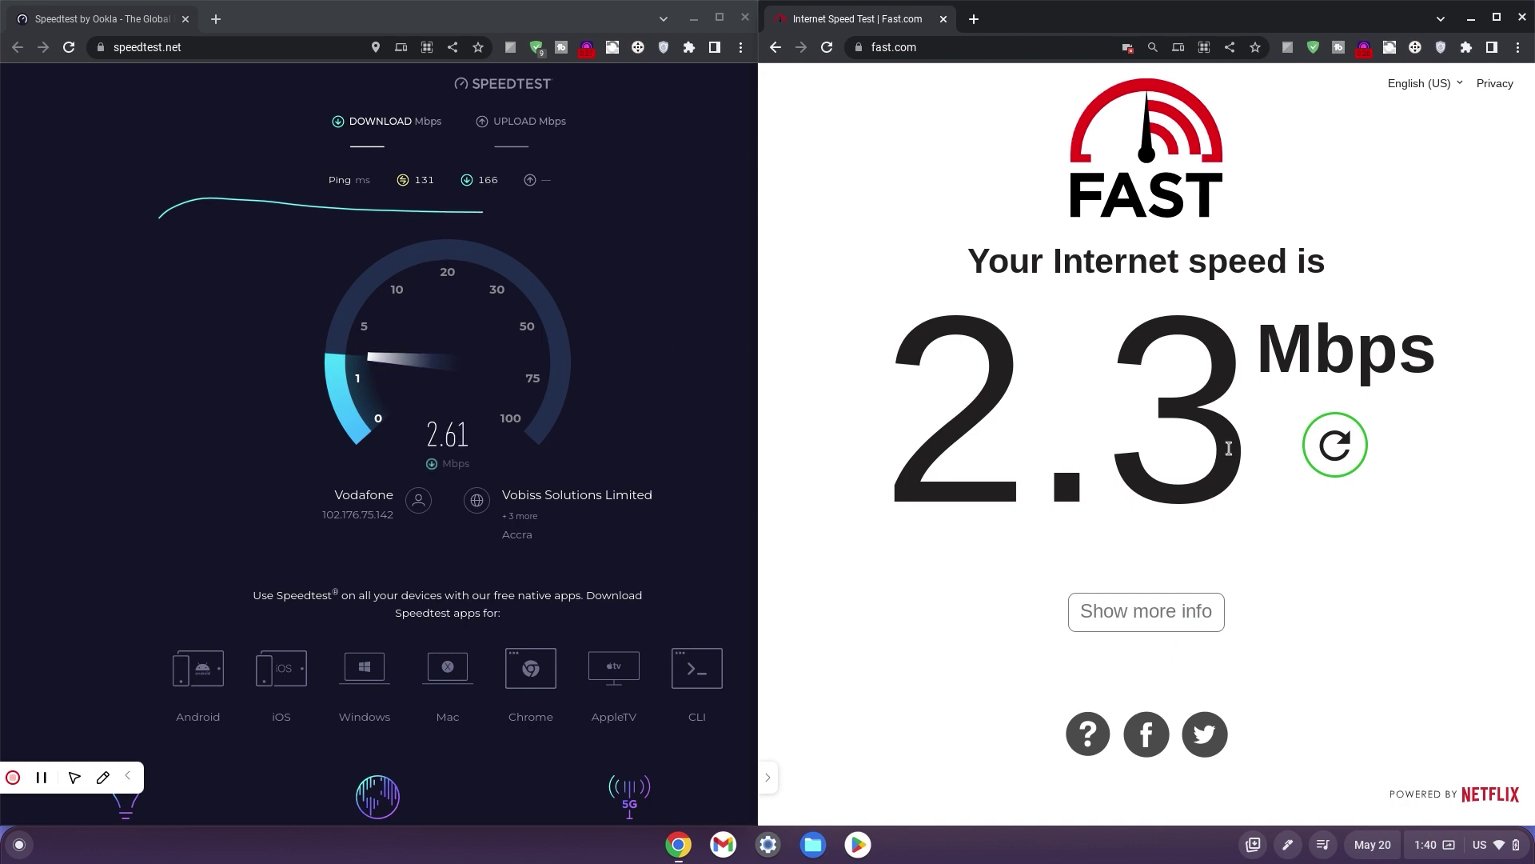
{"action": "double_click", "coordinate": [932, 432]}
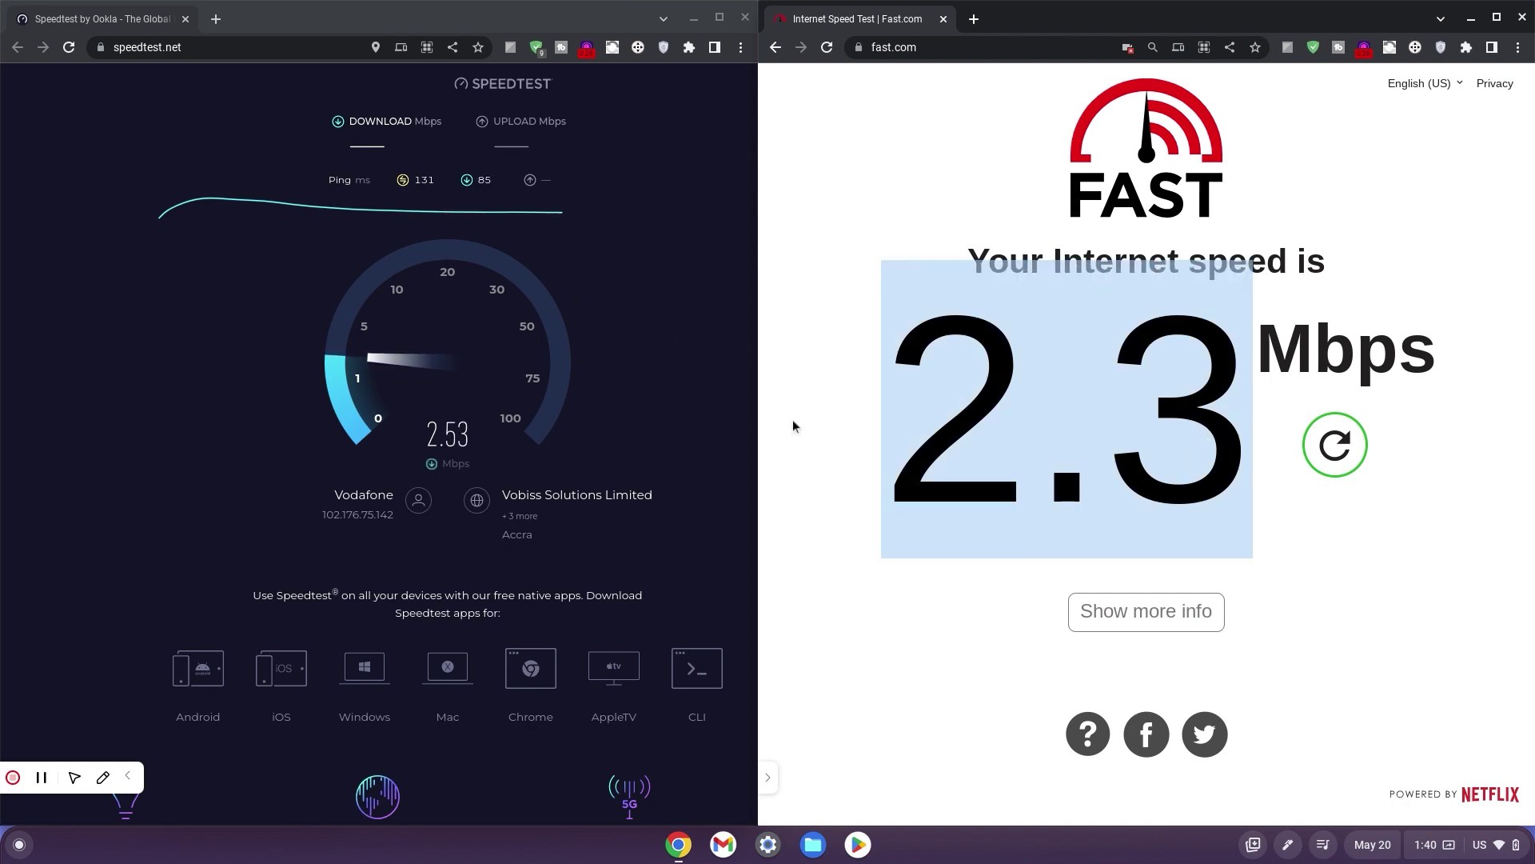
{"action": "left_click", "coordinate": [559, 387]}
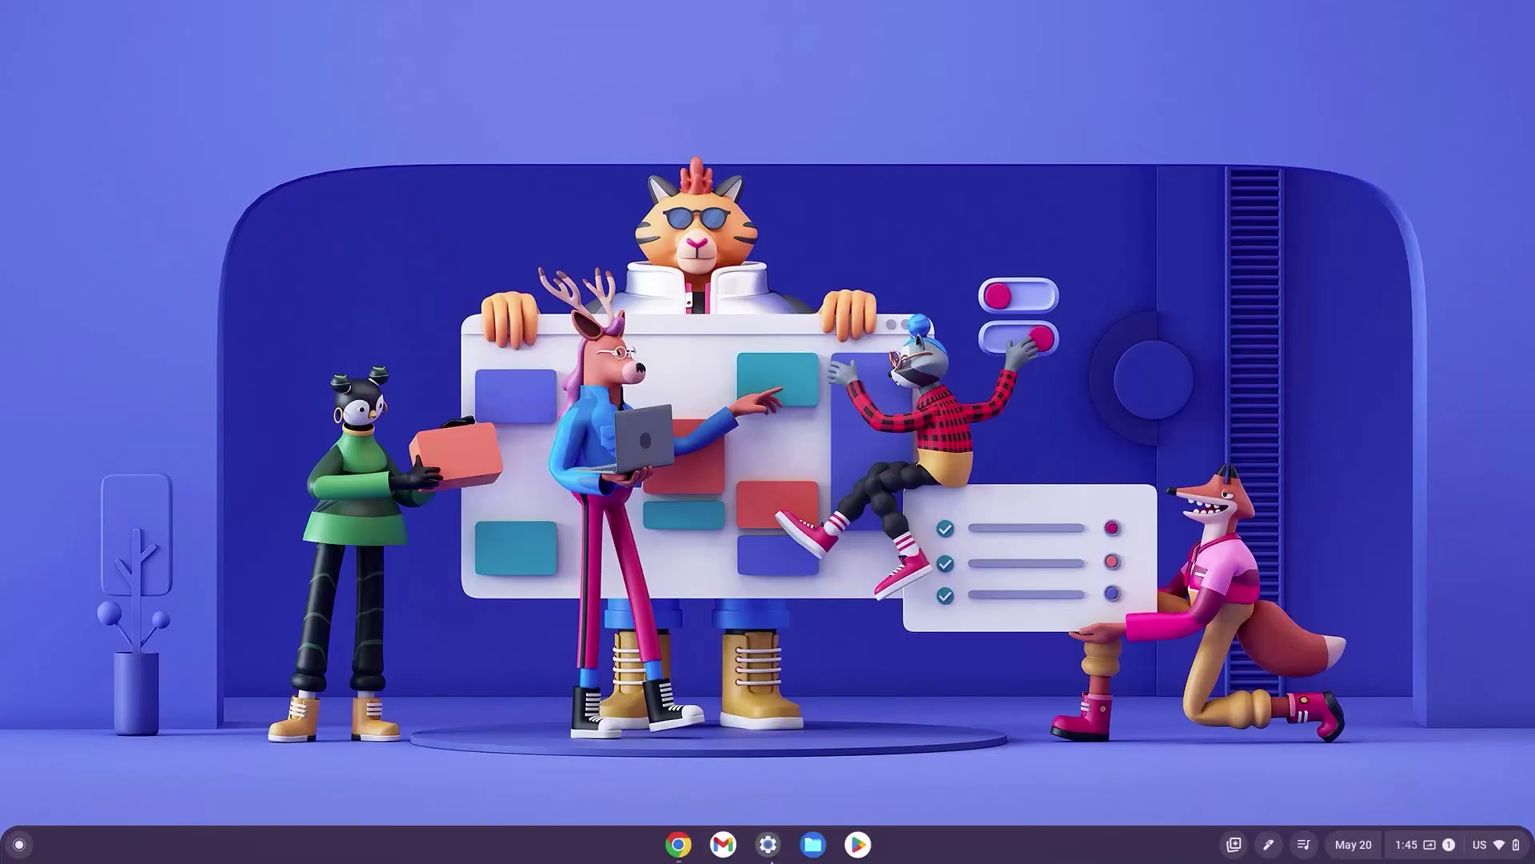
Step: Show the Qualcomm SSD Wi-Fi network's details with the Network section and name servers expanded
{"action": "left_click", "coordinate": [767, 856]}
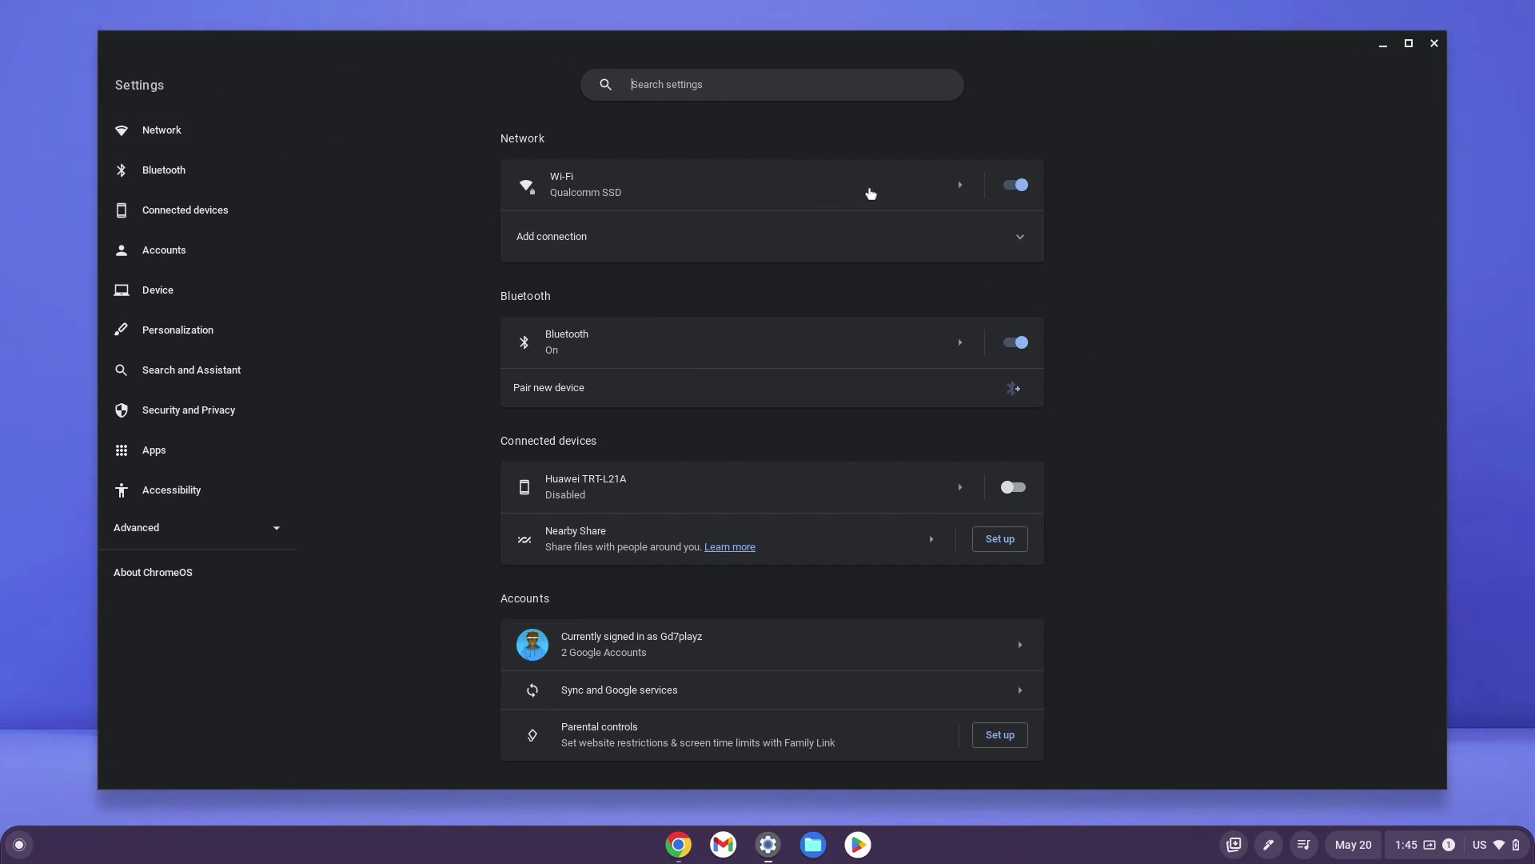
{"action": "left_click", "coordinate": [232, 135]}
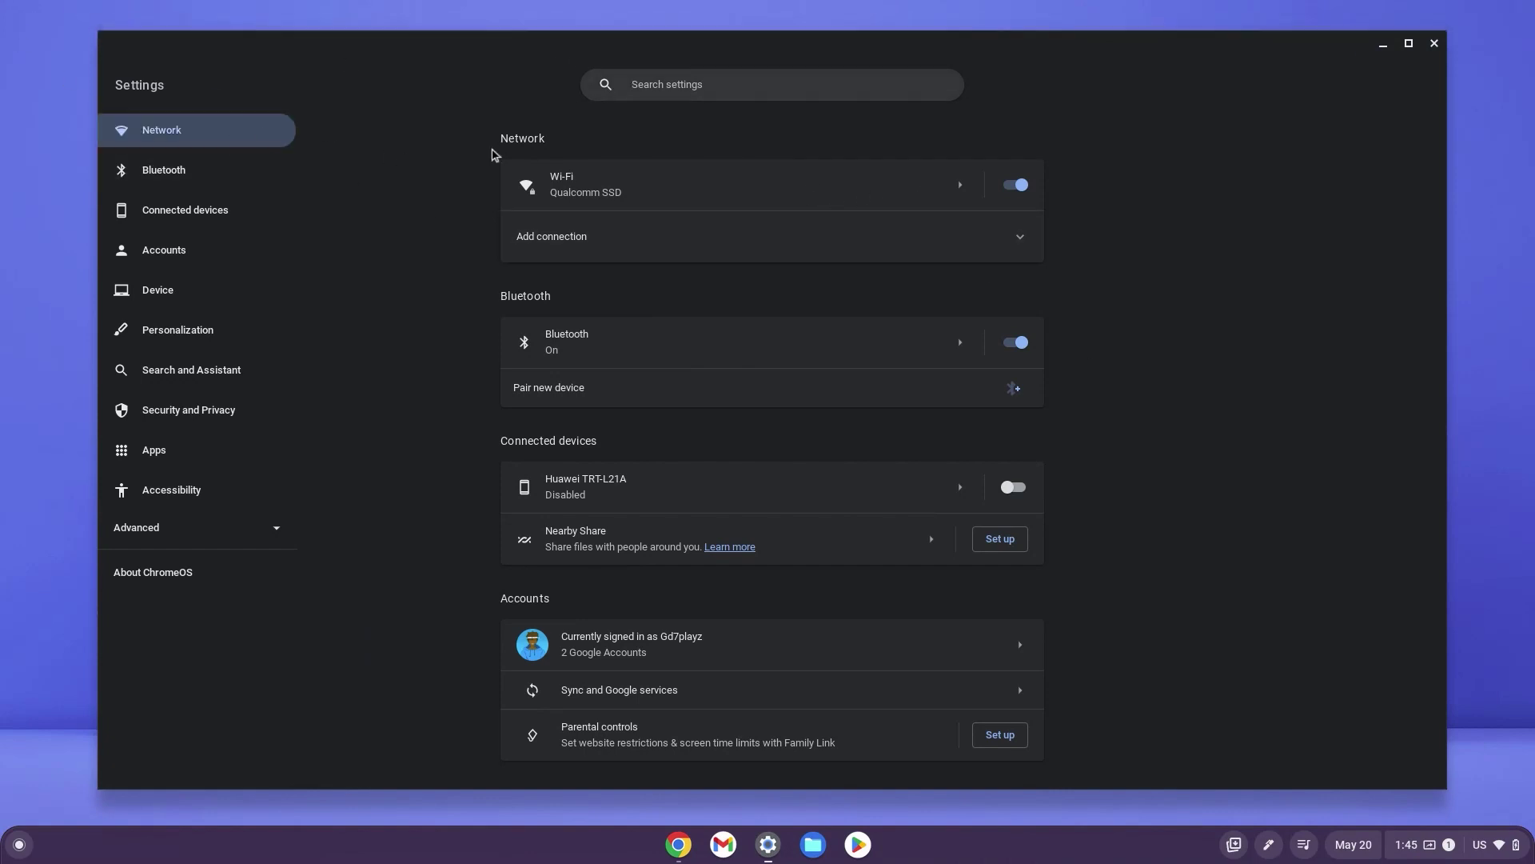
{"action": "left_click", "coordinate": [972, 201]}
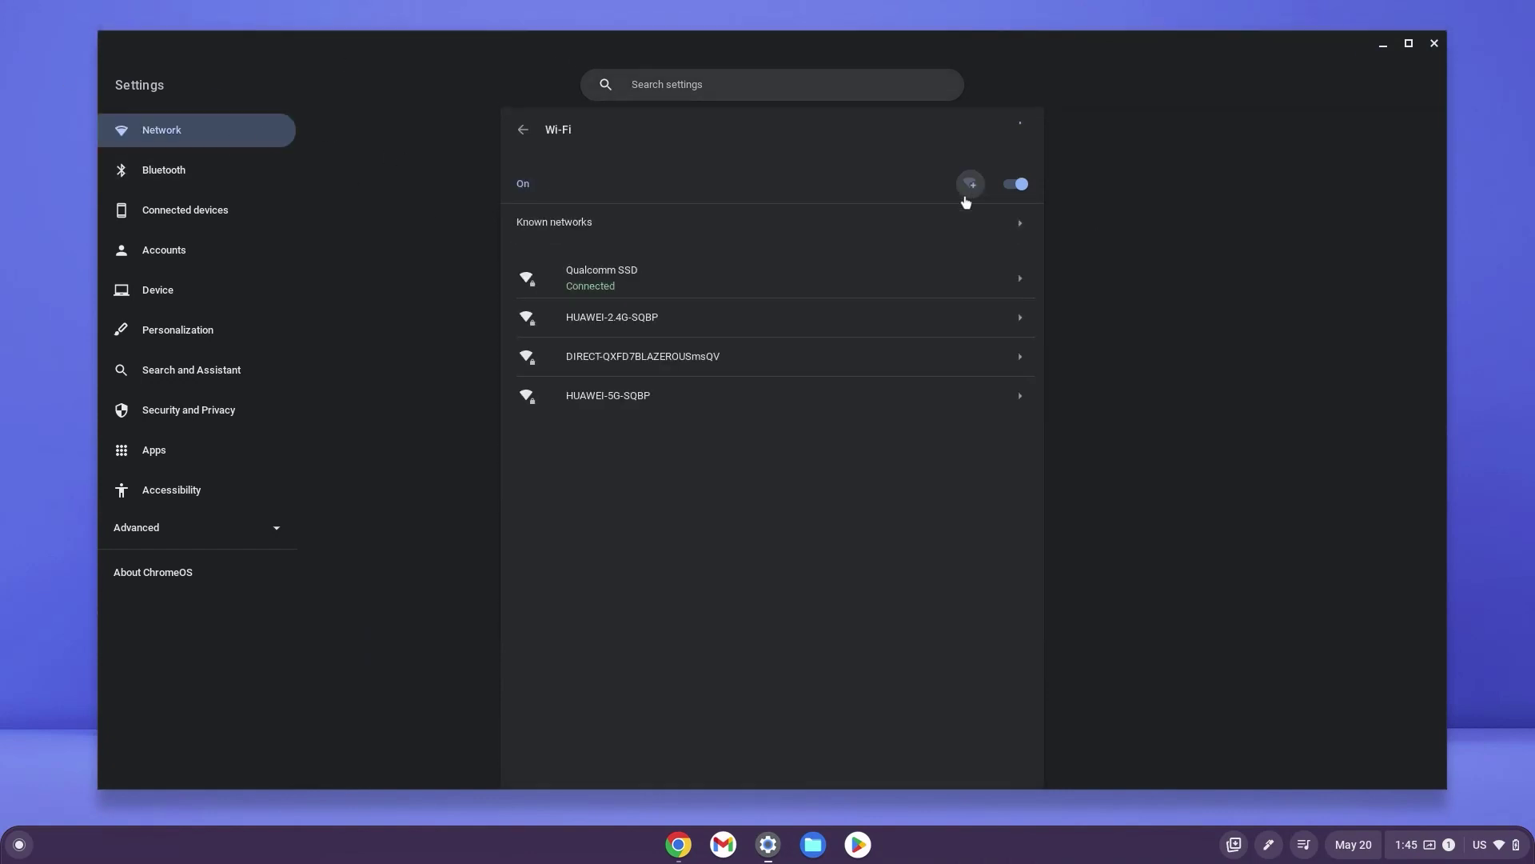
{"action": "left_click", "coordinate": [1022, 280]}
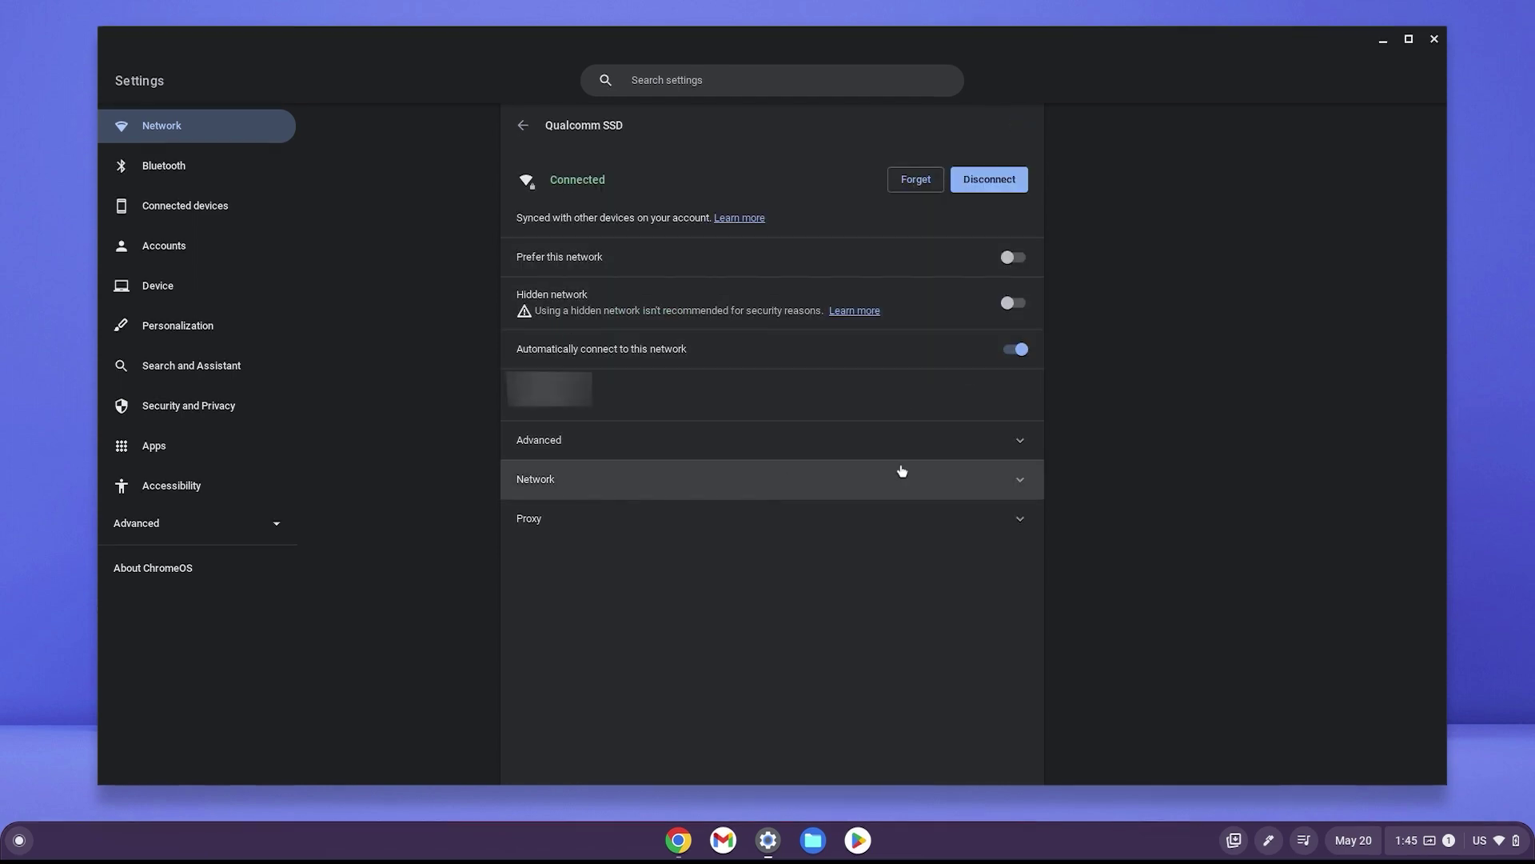
{"action": "left_click", "coordinate": [1021, 480]}
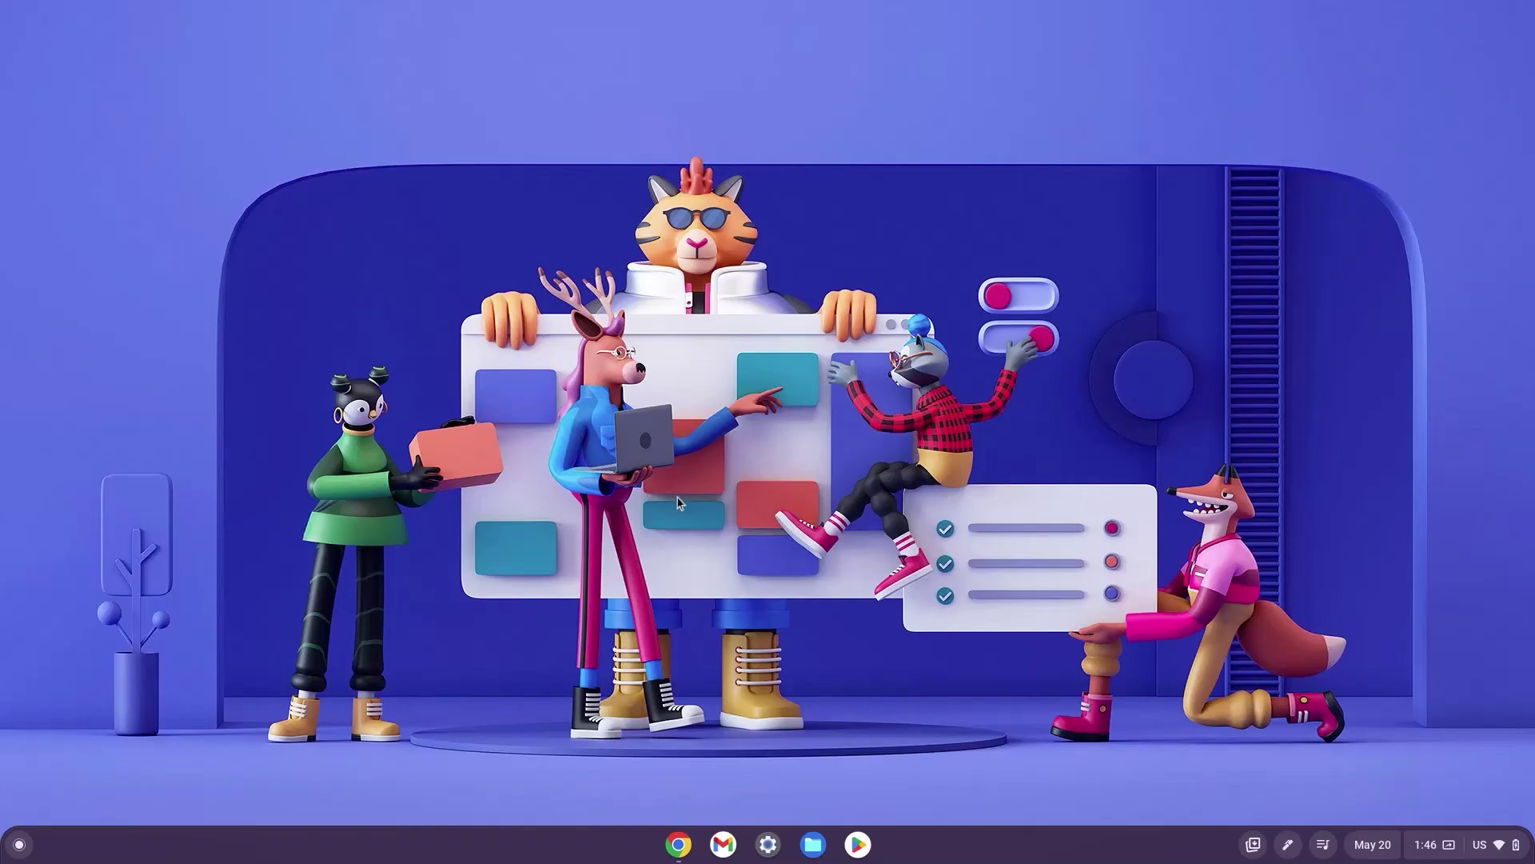
Step: Connect to the 4G UFI_F87 Wi-Fi network from the Quick Settings network list
{"action": "left_click", "coordinate": [1497, 856]}
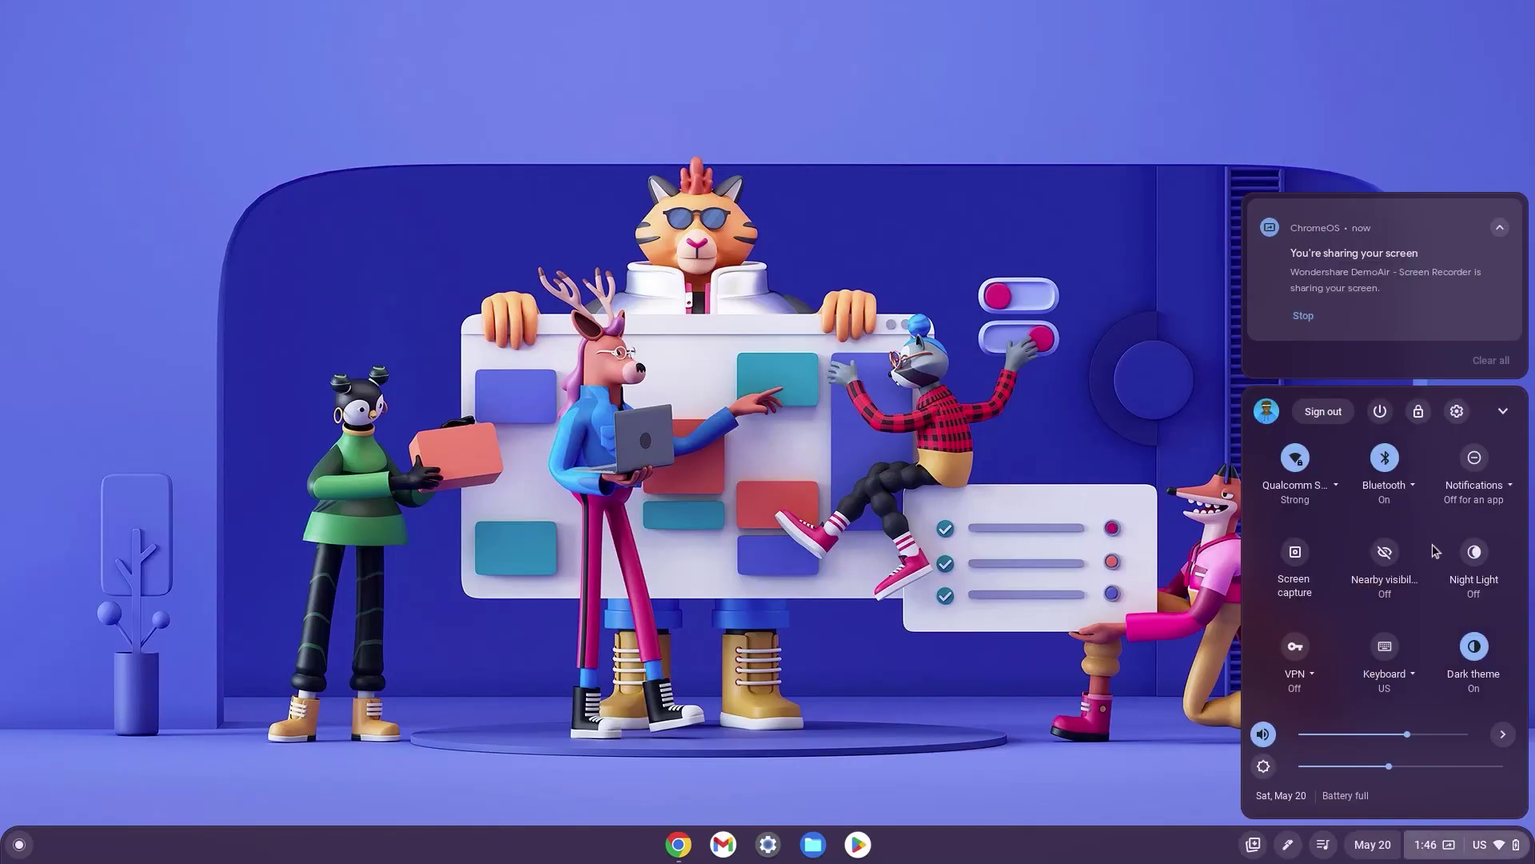
{"action": "left_click", "coordinate": [1335, 488]}
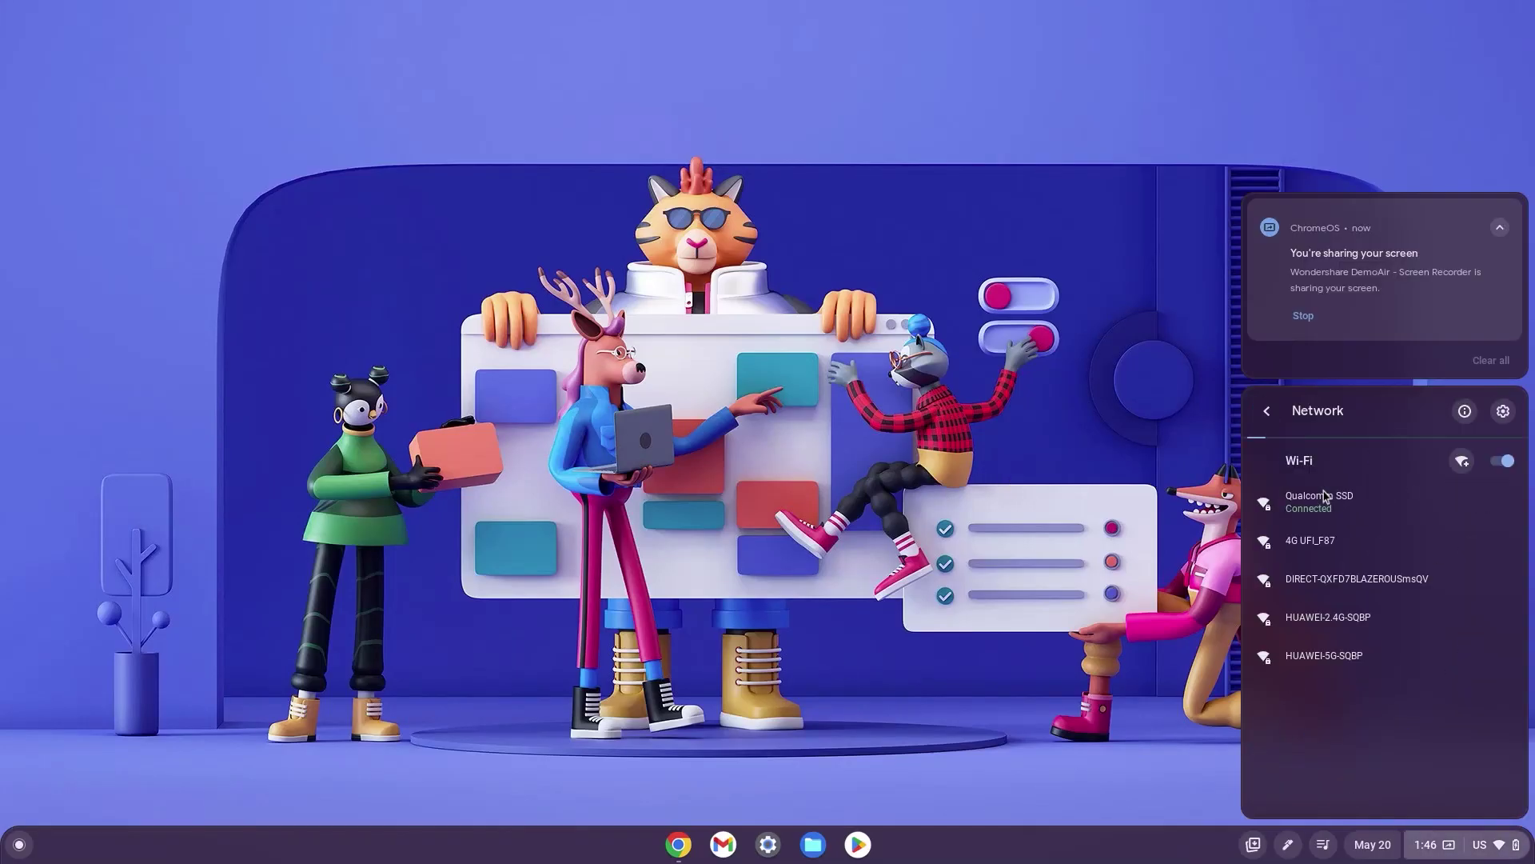
{"action": "left_click", "coordinate": [1344, 549]}
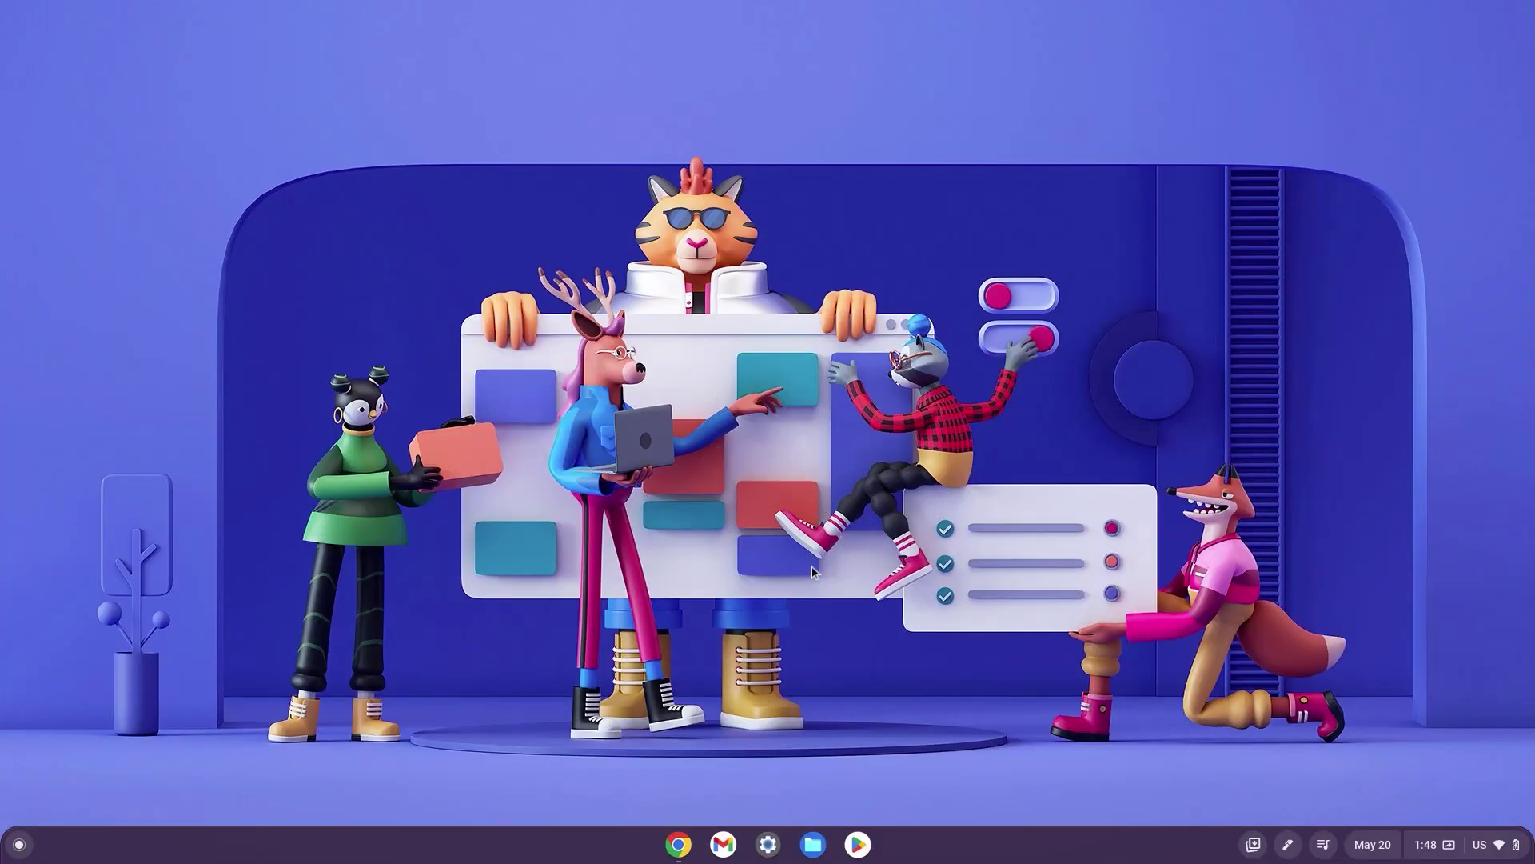
Step: Change the update channel to Beta under About ChromeOS > Additional details
{"action": "left_click", "coordinate": [769, 838]}
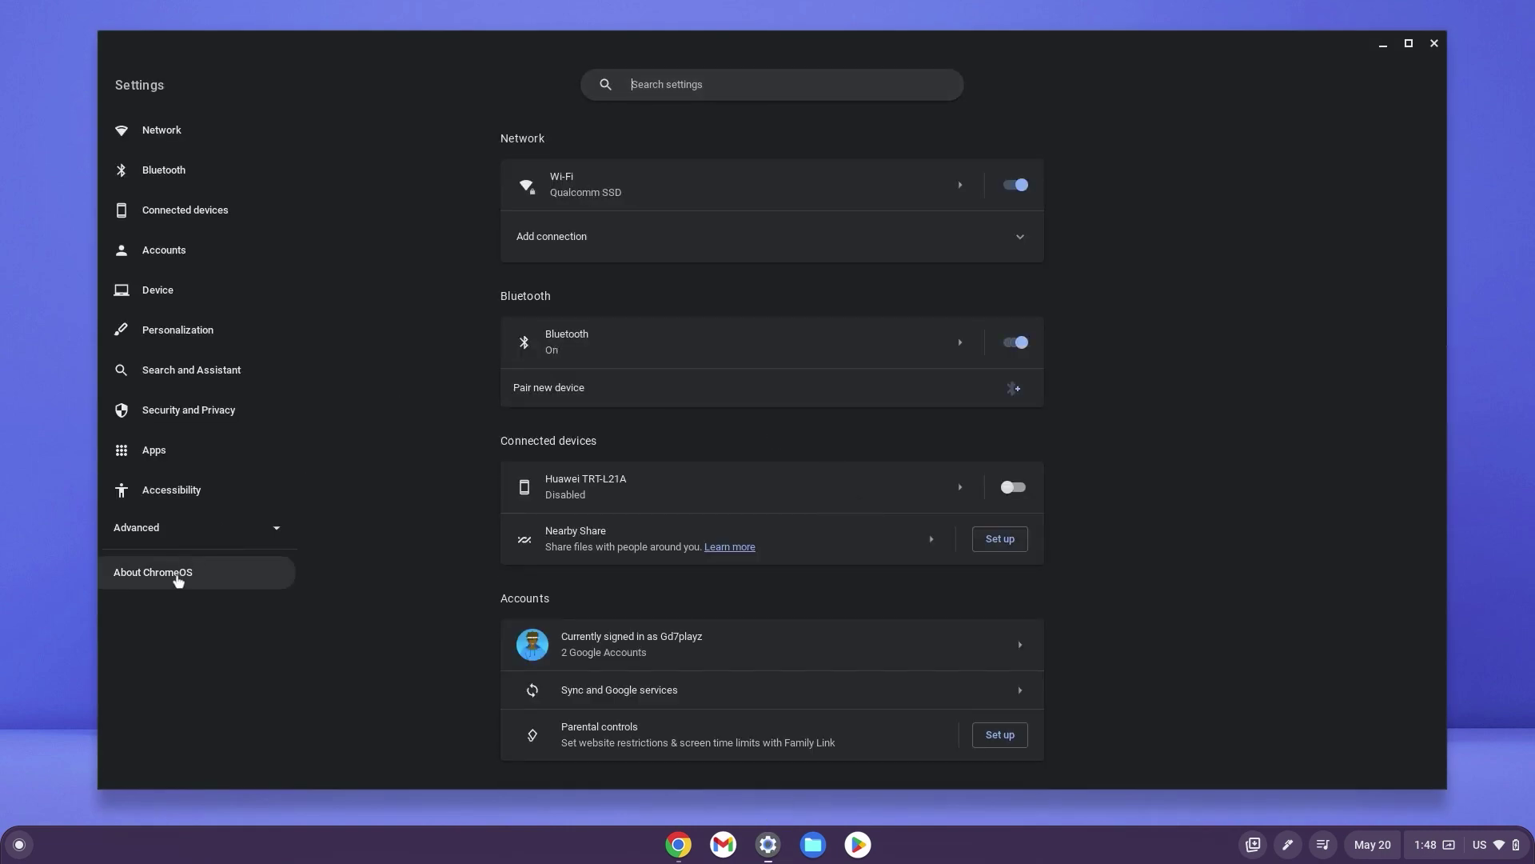
{"action": "left_click", "coordinate": [178, 578]}
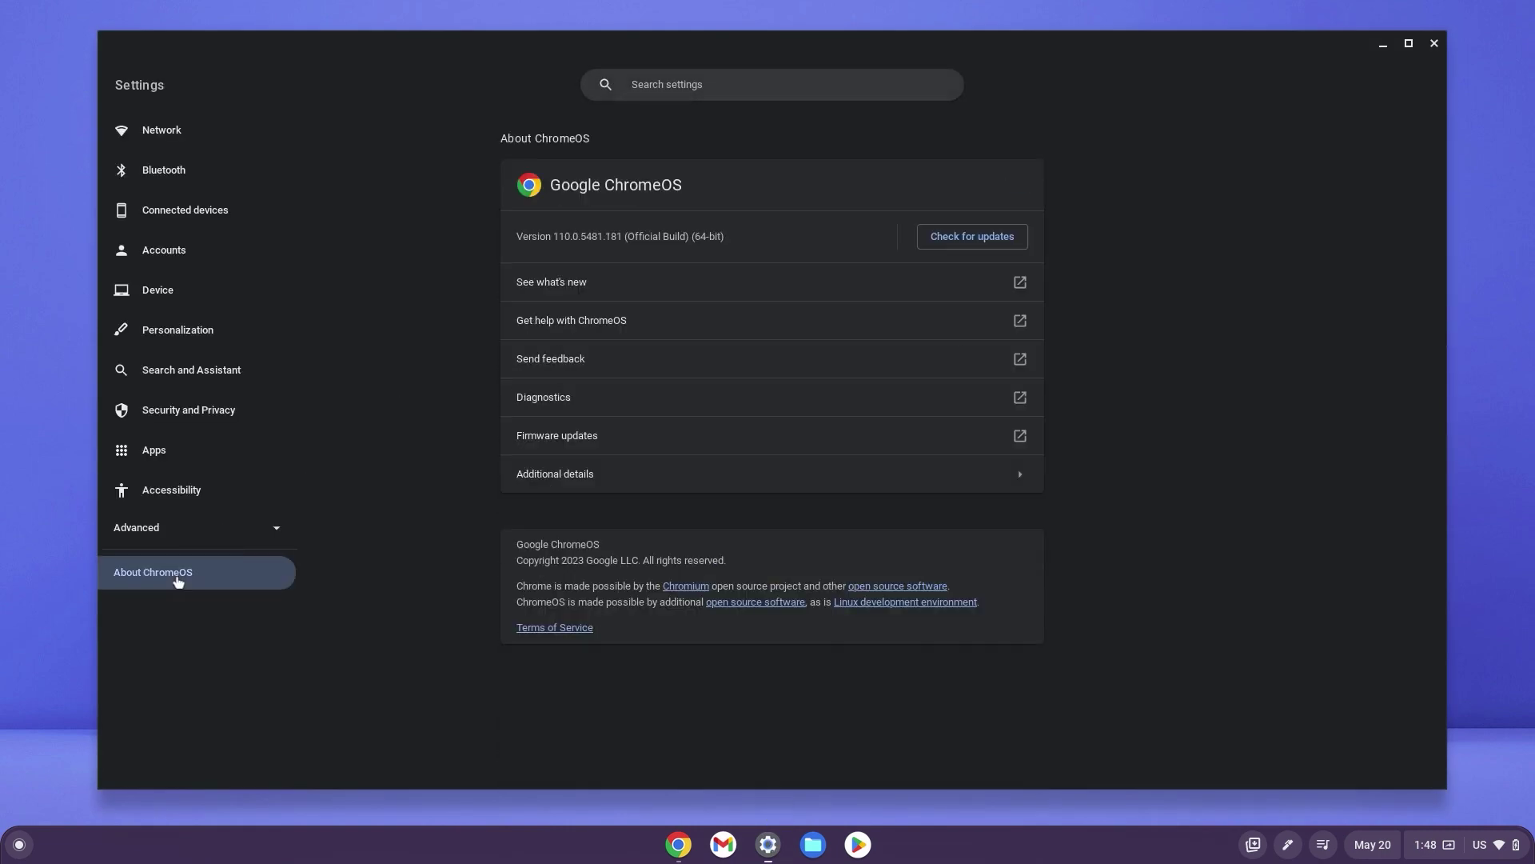
{"action": "left_click", "coordinate": [699, 475]}
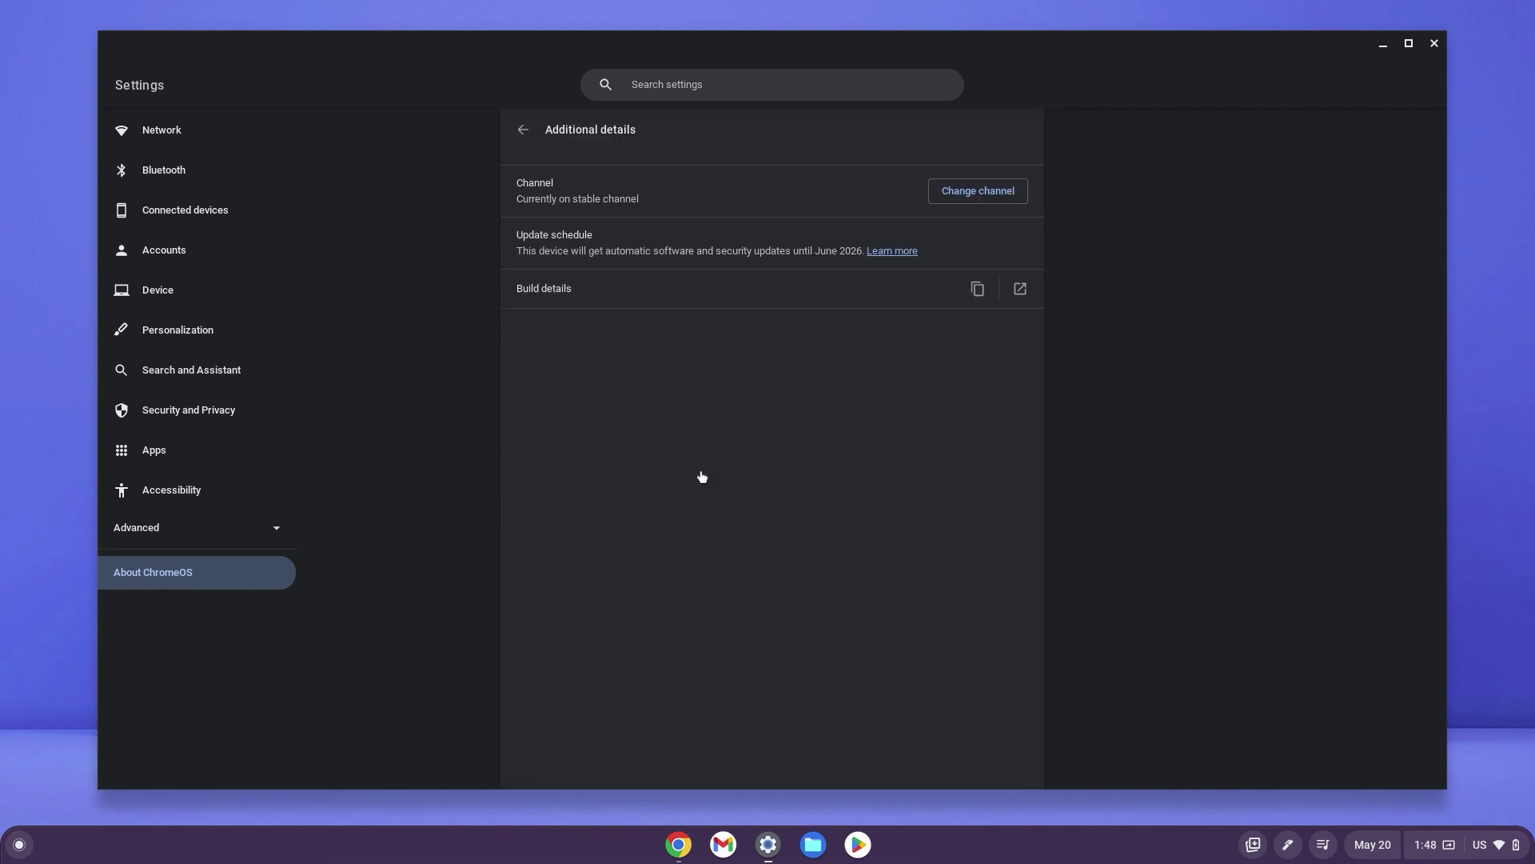
{"action": "left_click", "coordinate": [990, 202]}
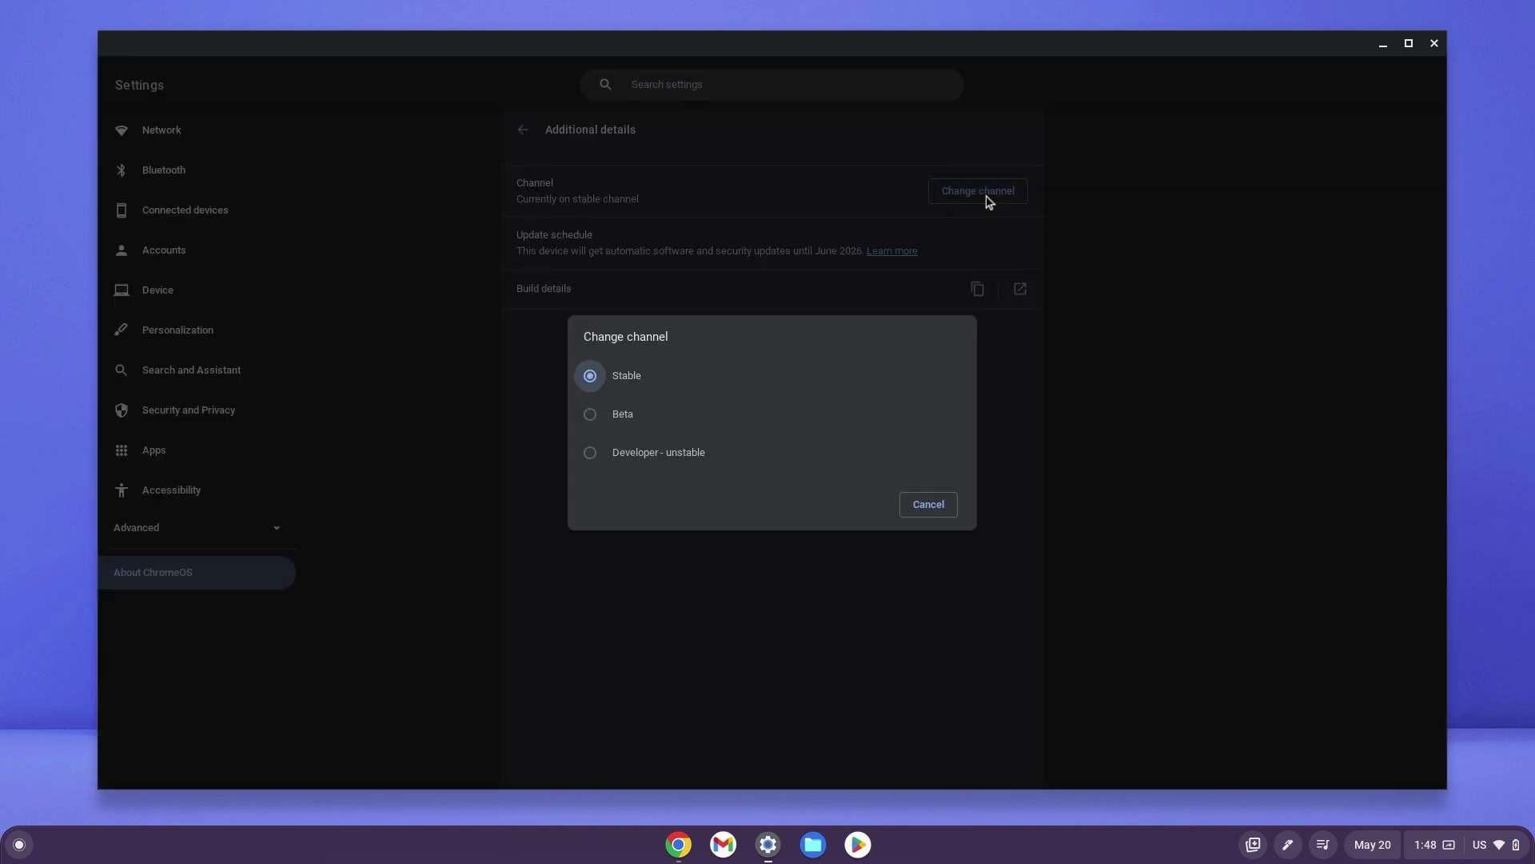
{"action": "left_click", "coordinate": [631, 429]}
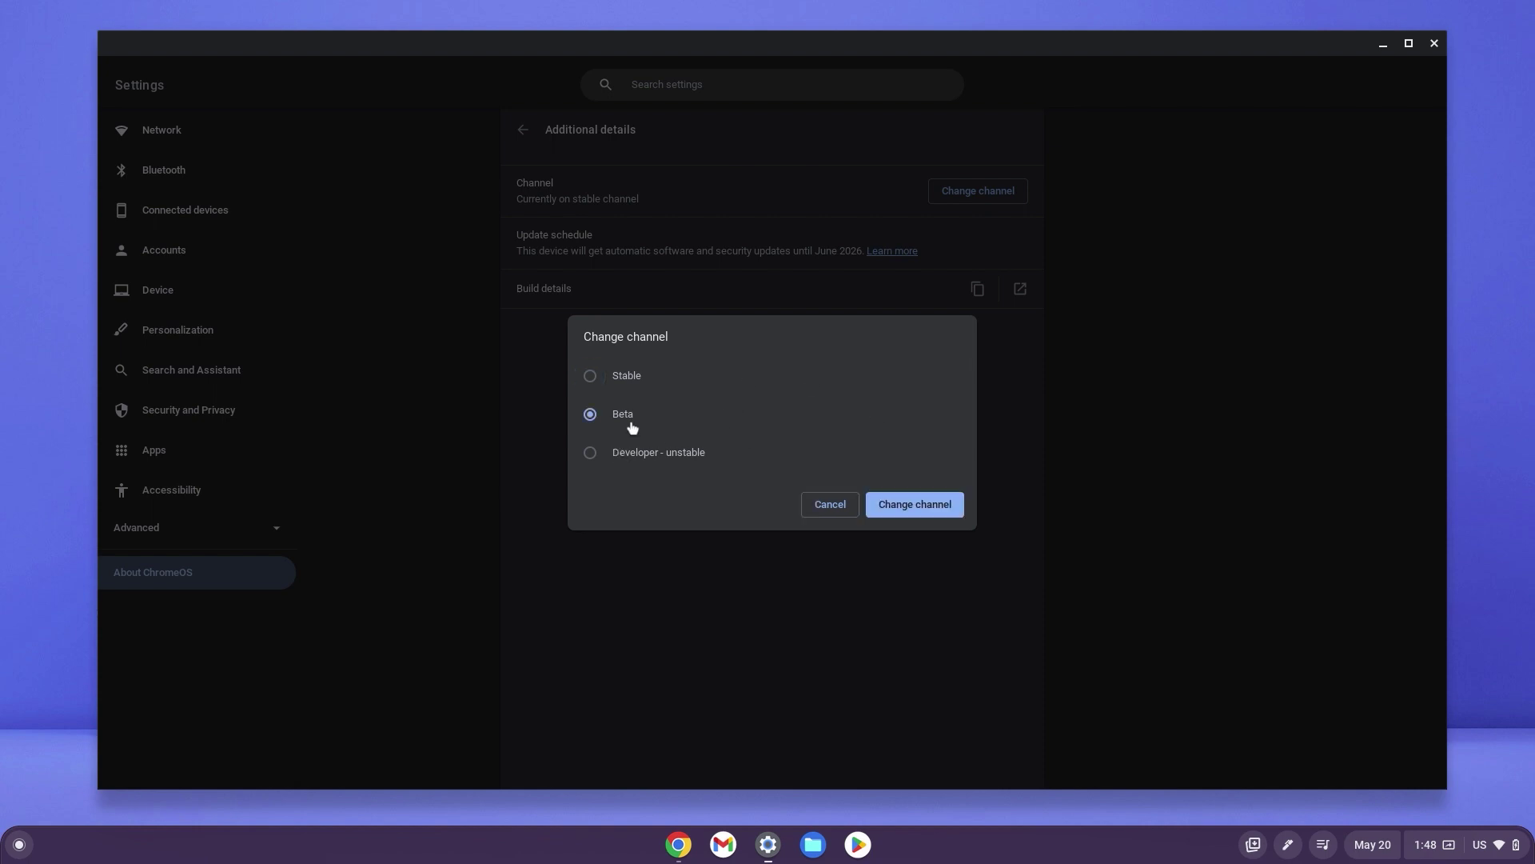
{"action": "left_click", "coordinate": [625, 459]}
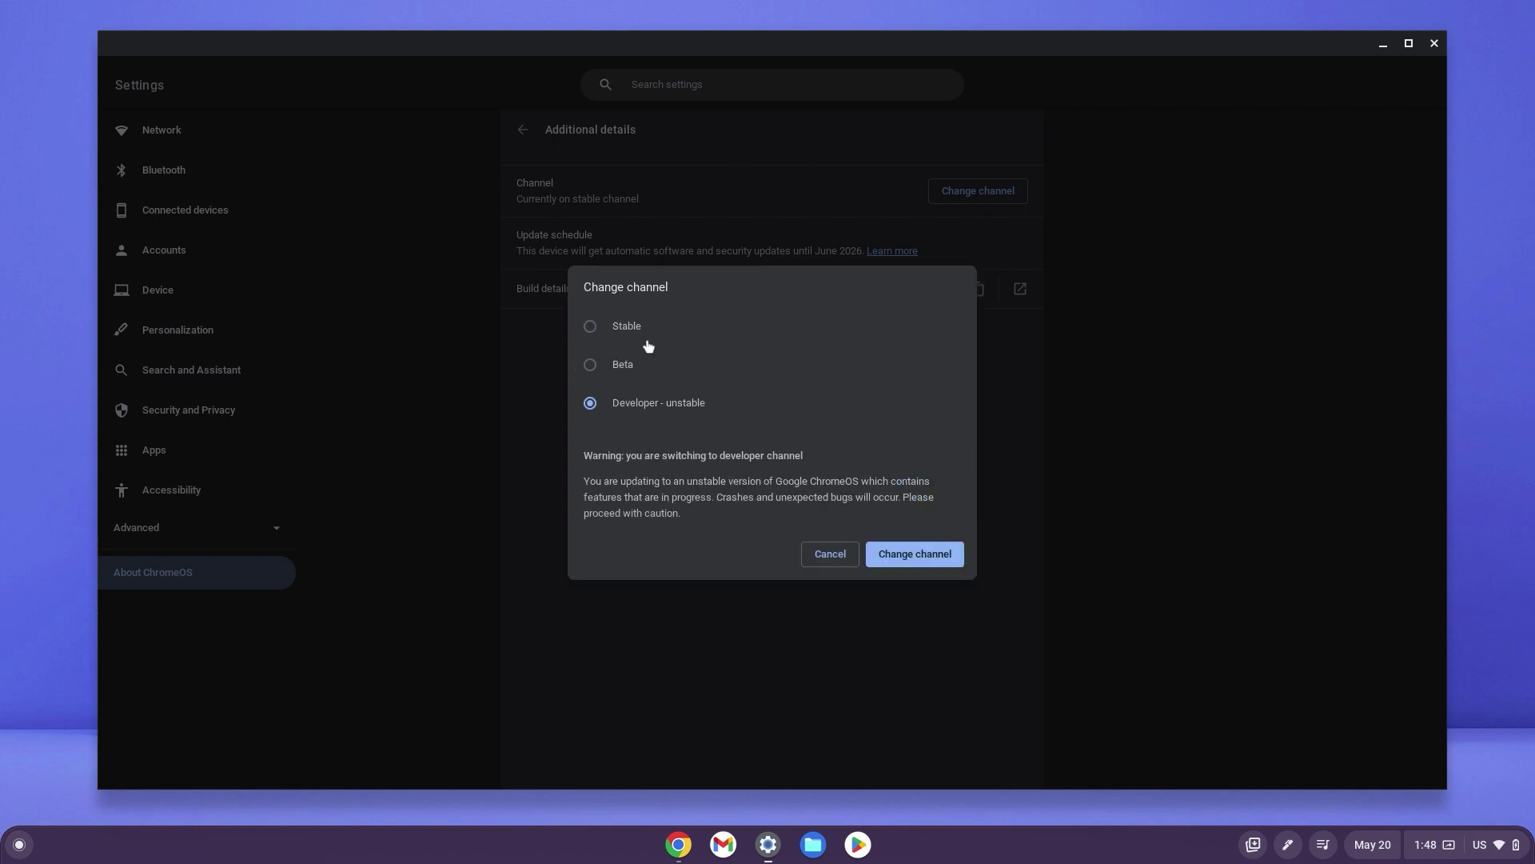
{"action": "left_click", "coordinate": [630, 384]}
{"action": "left_click", "coordinate": [632, 446]}
{"action": "left_click", "coordinate": [634, 375]}
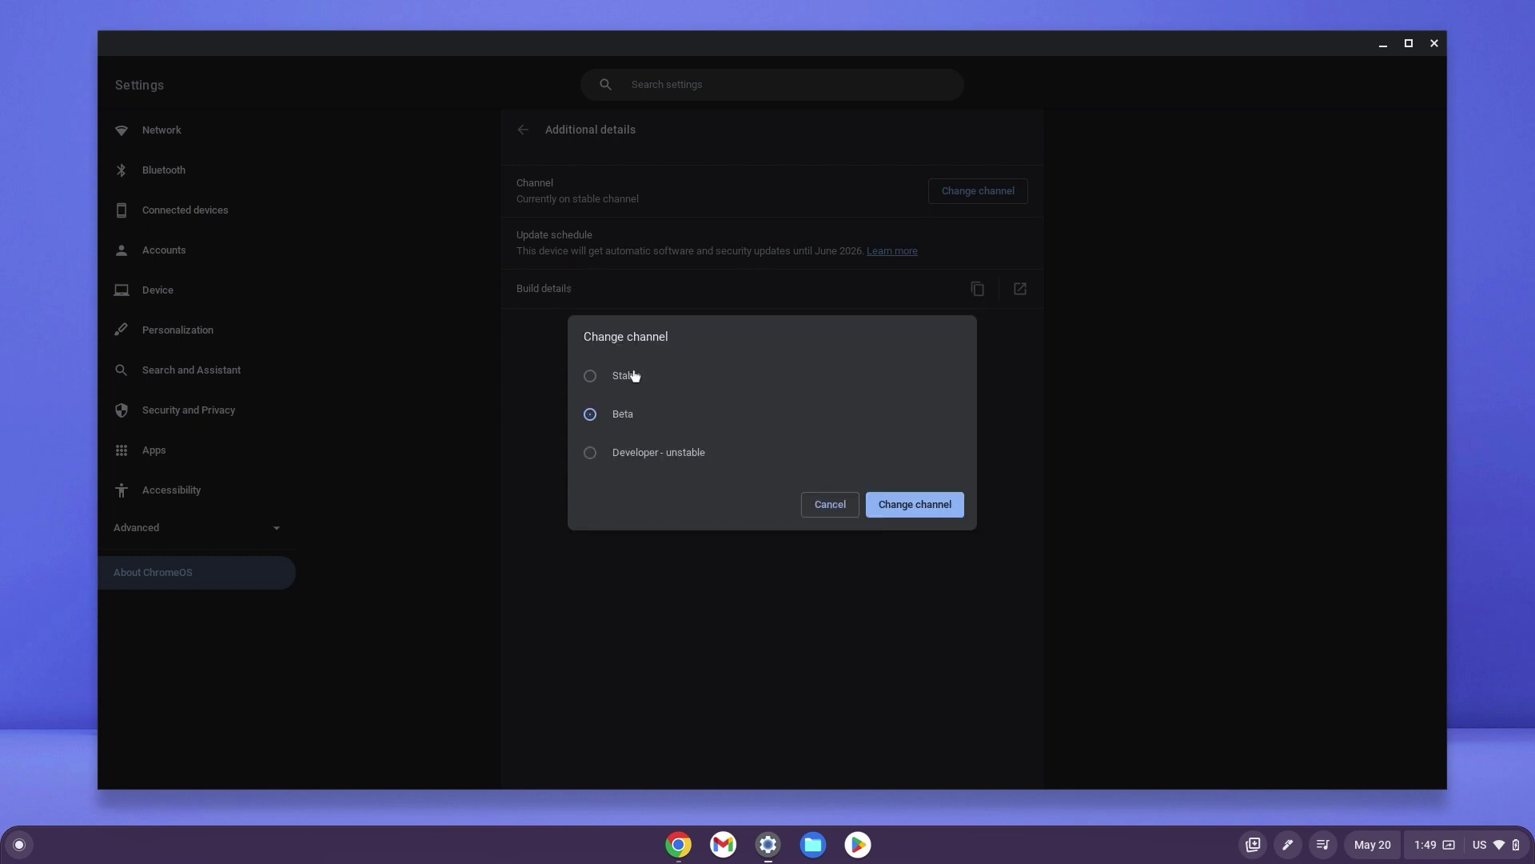
{"action": "left_click", "coordinate": [928, 511]}
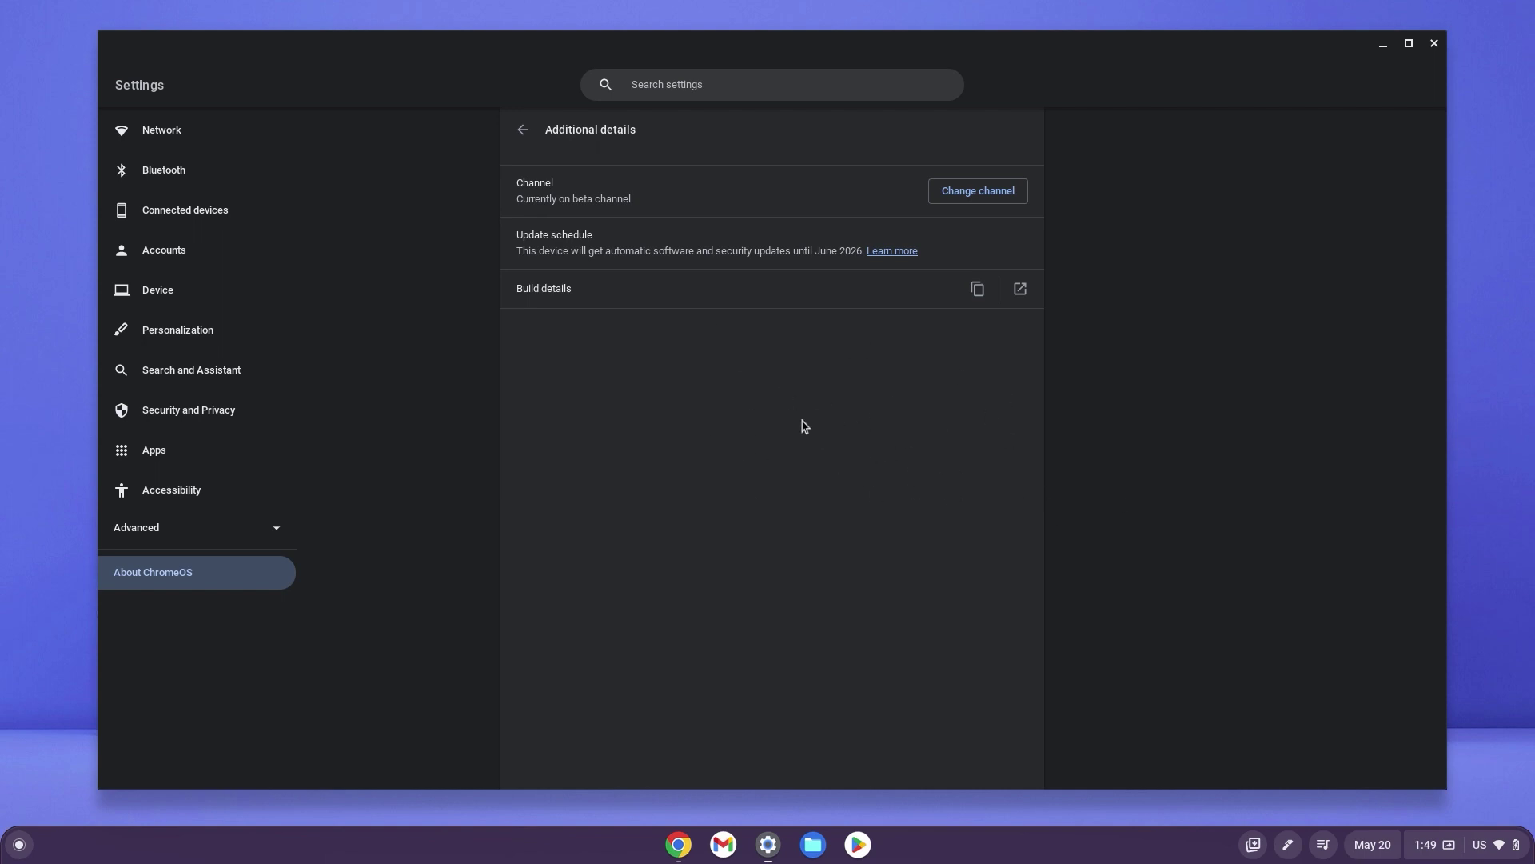
Step: Bring up Chrome's recently opened windows from its shelf icon
{"action": "right_click", "coordinate": [681, 846]}
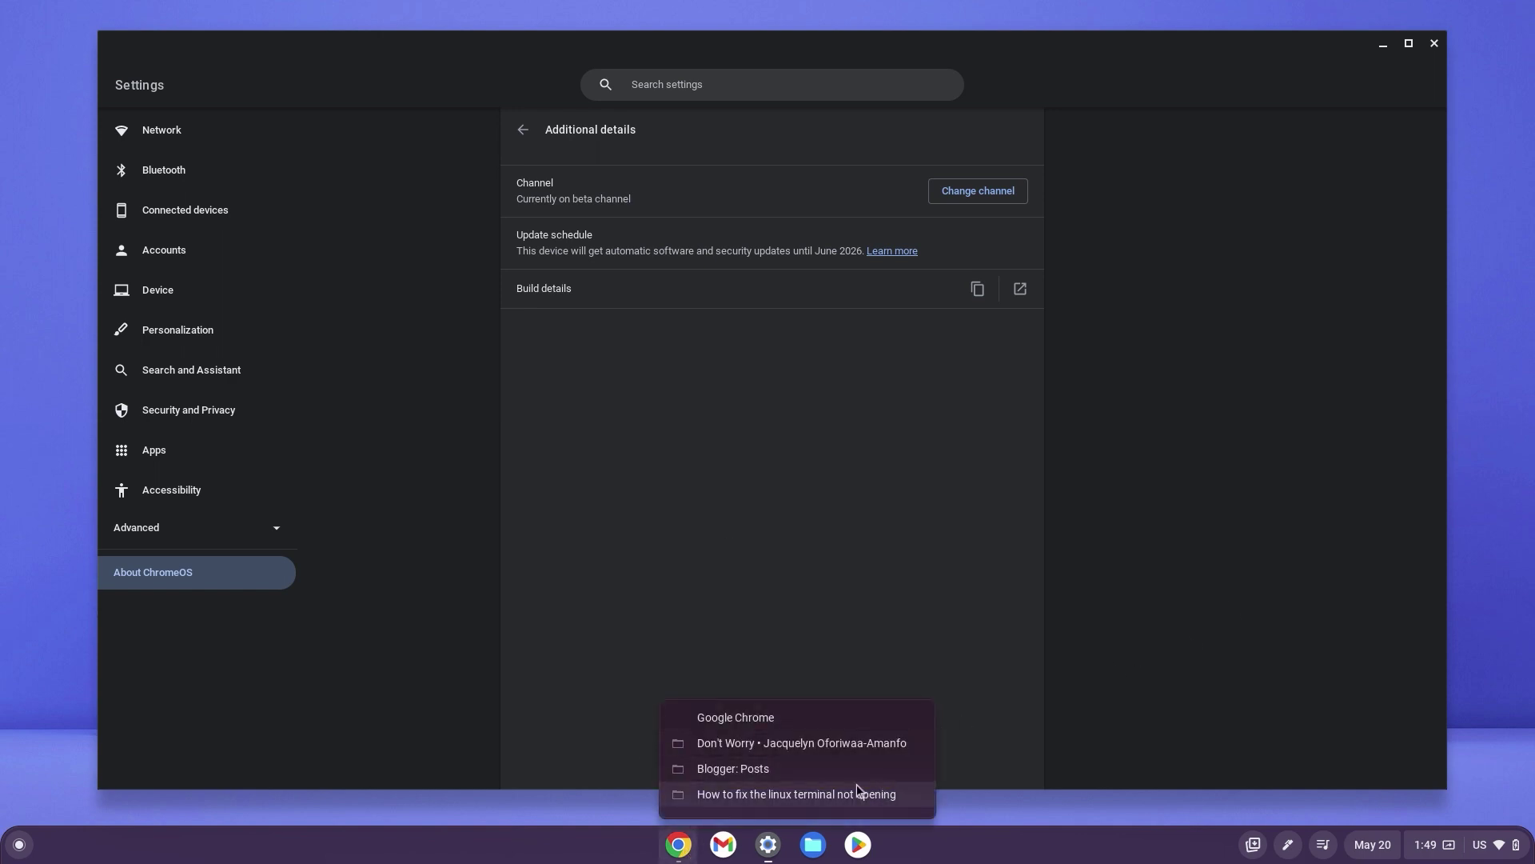
{"action": "left_click", "coordinate": [914, 476]}
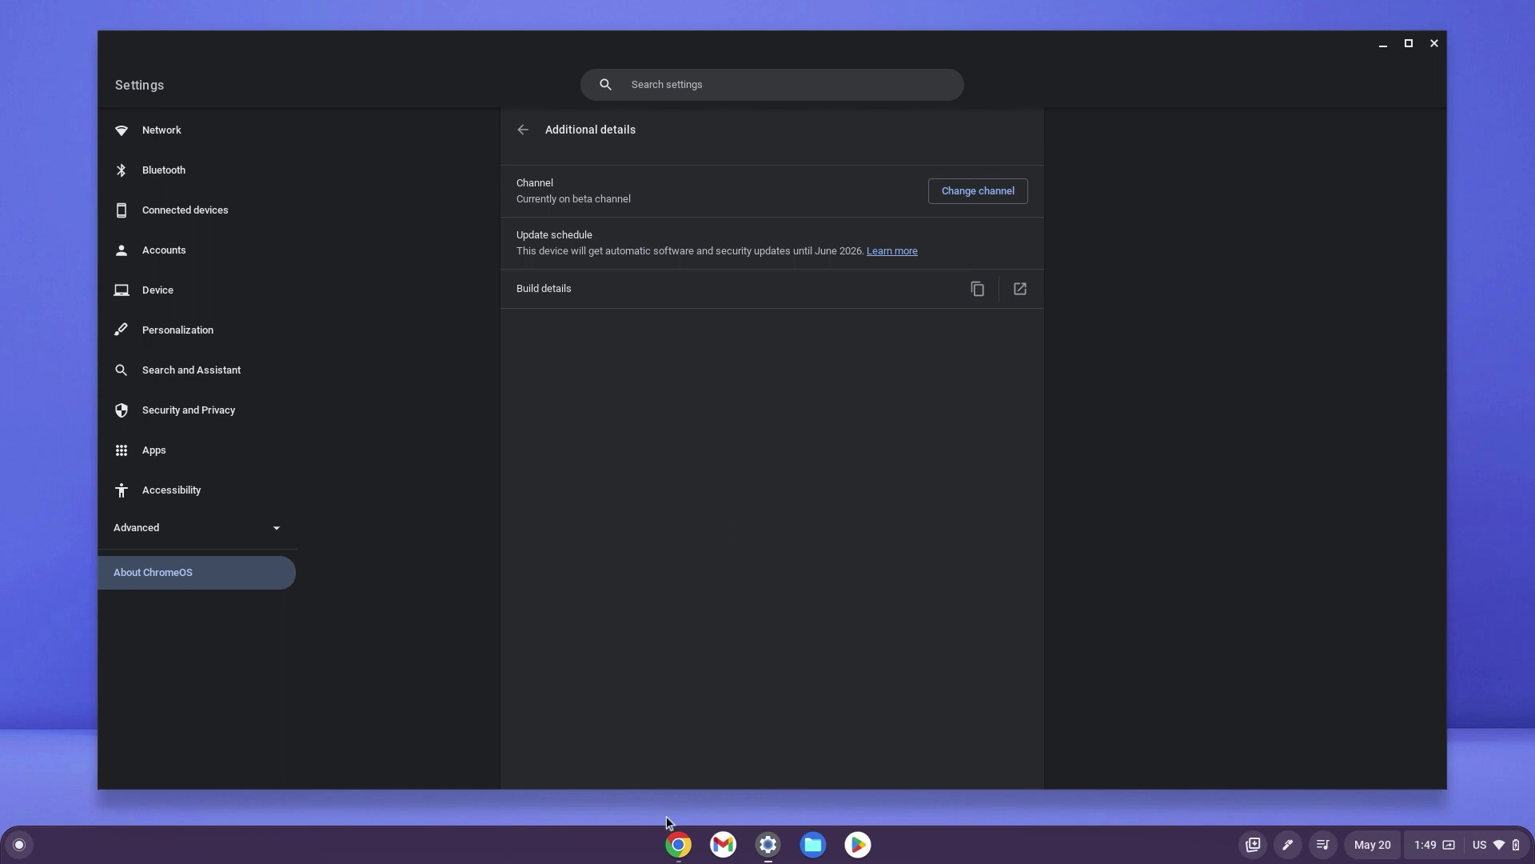
{"action": "right_click", "coordinate": [678, 841]}
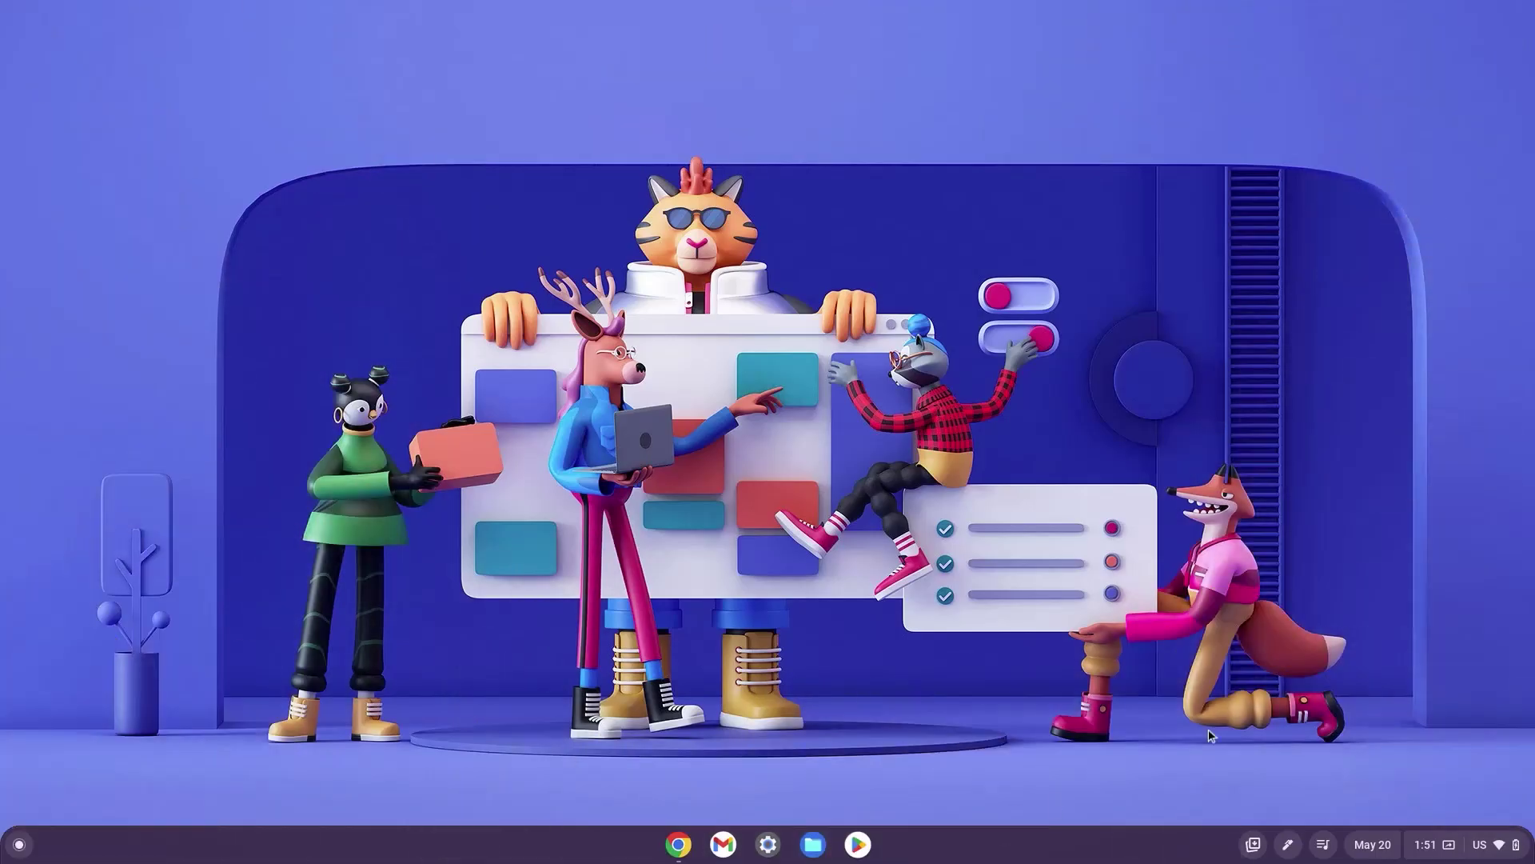
Step: Delete the Linux development environment with all its apps and data, then select the saved flags address
{"action": "left_click", "coordinate": [767, 845]}
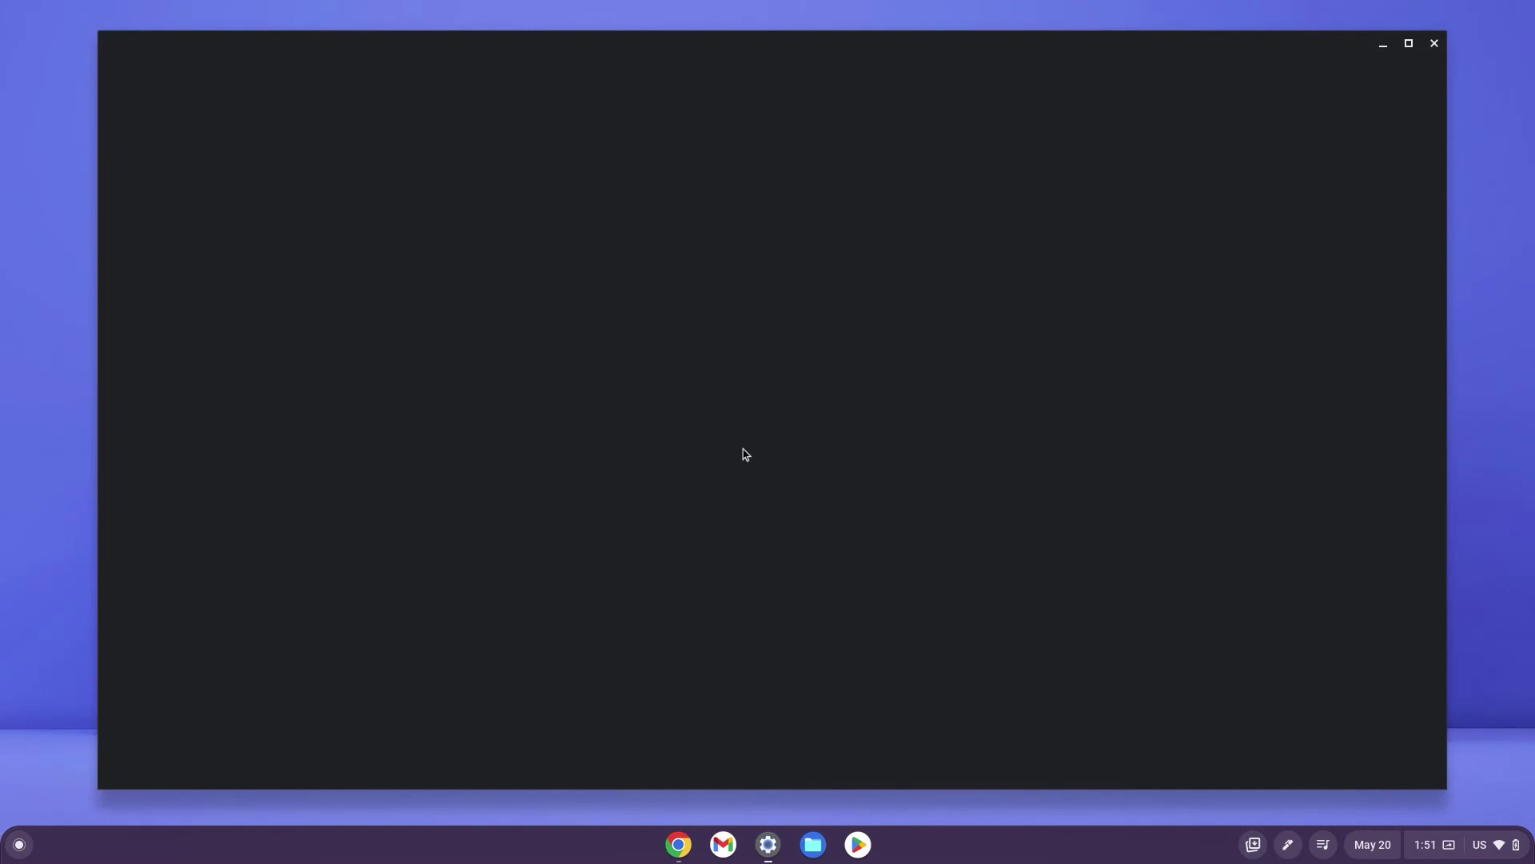
{"action": "left_click", "coordinate": [220, 533]}
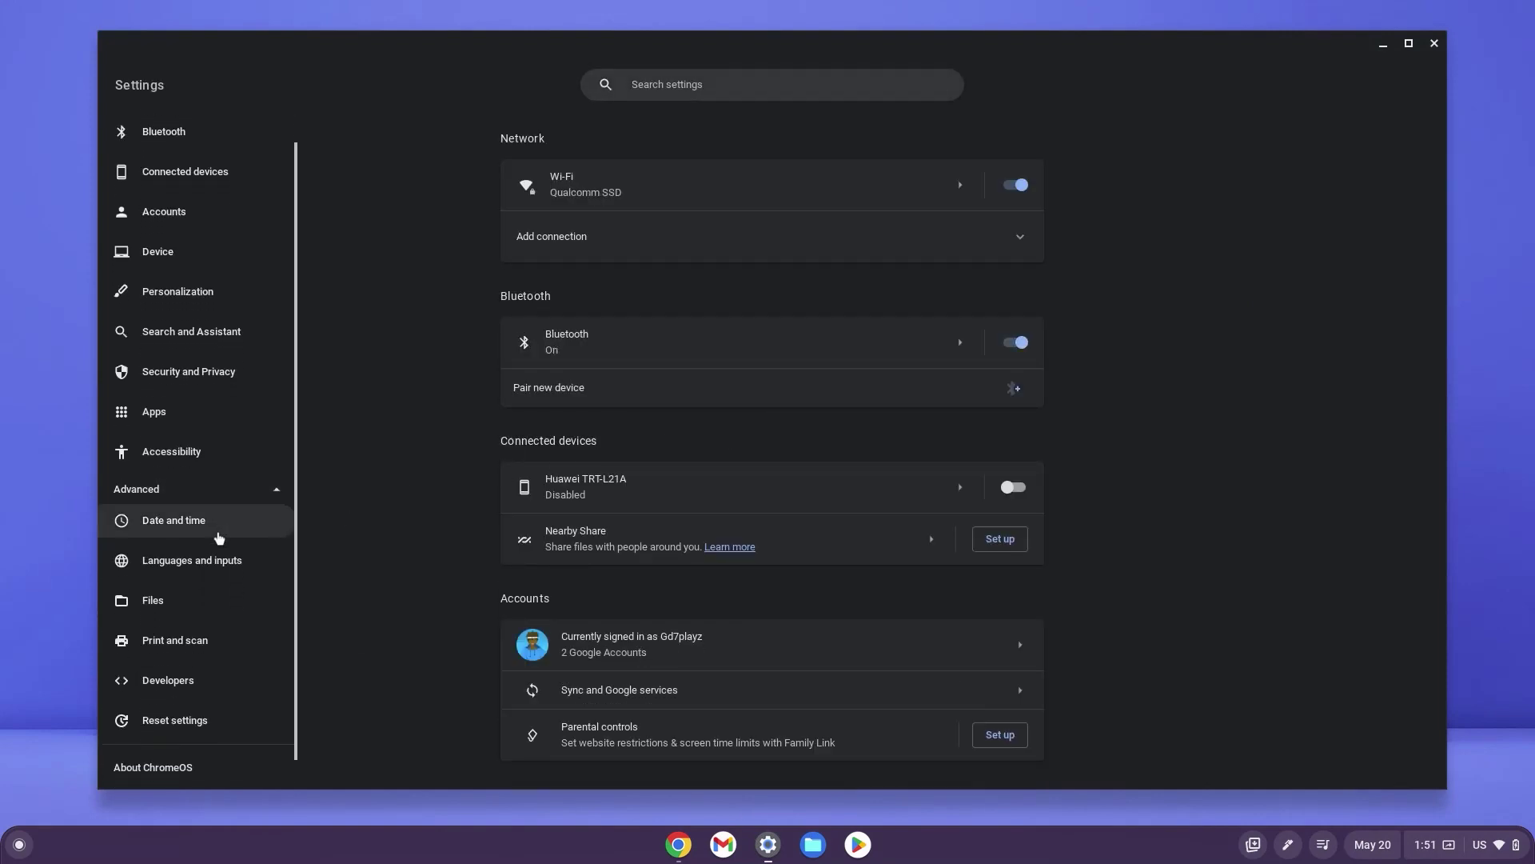
{"action": "left_click", "coordinate": [177, 655]}
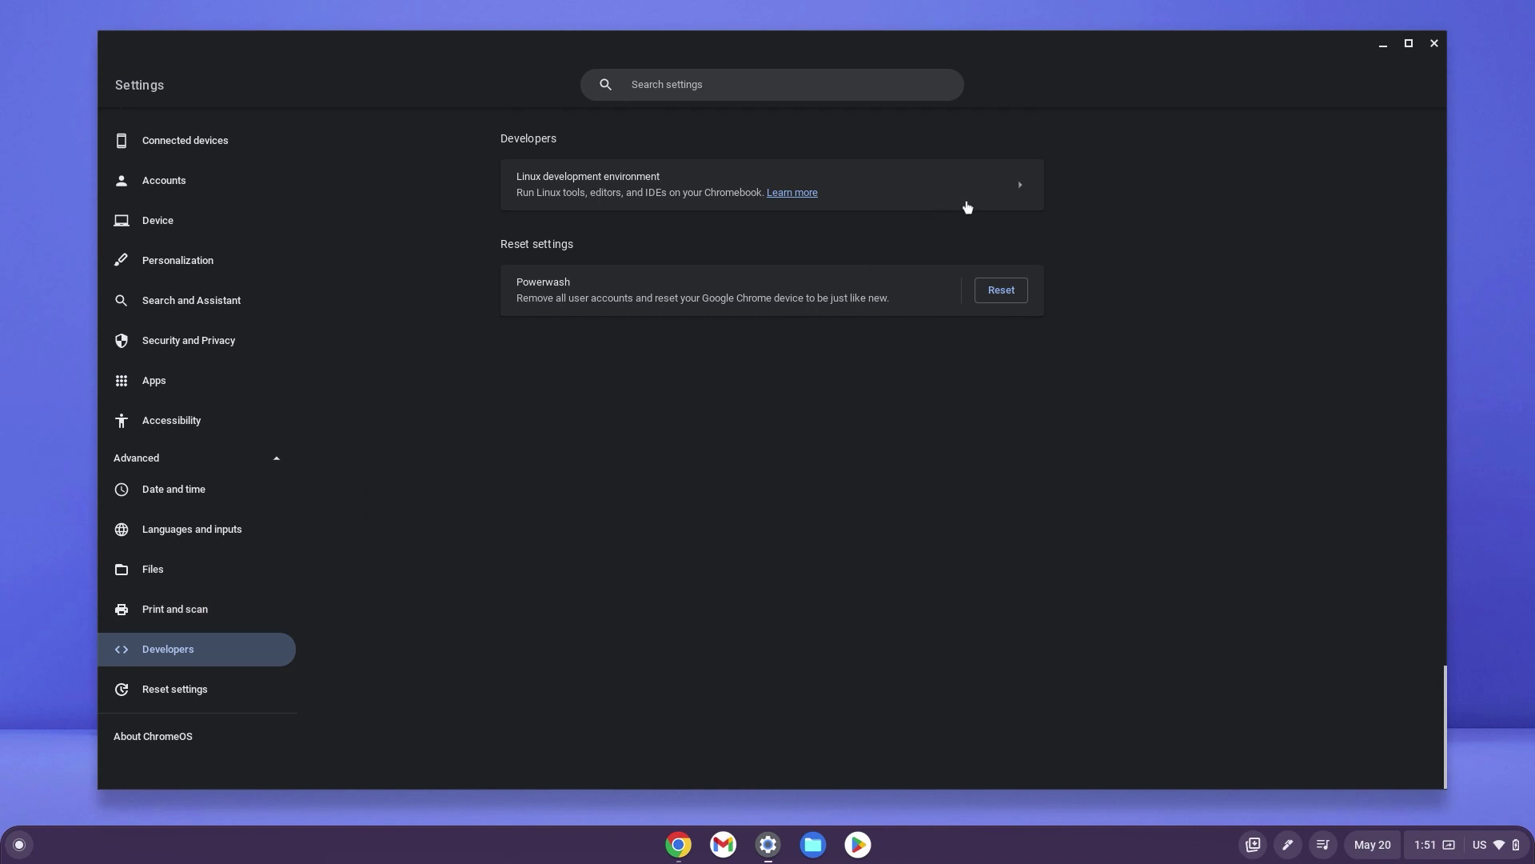
{"action": "left_click", "coordinate": [964, 206]}
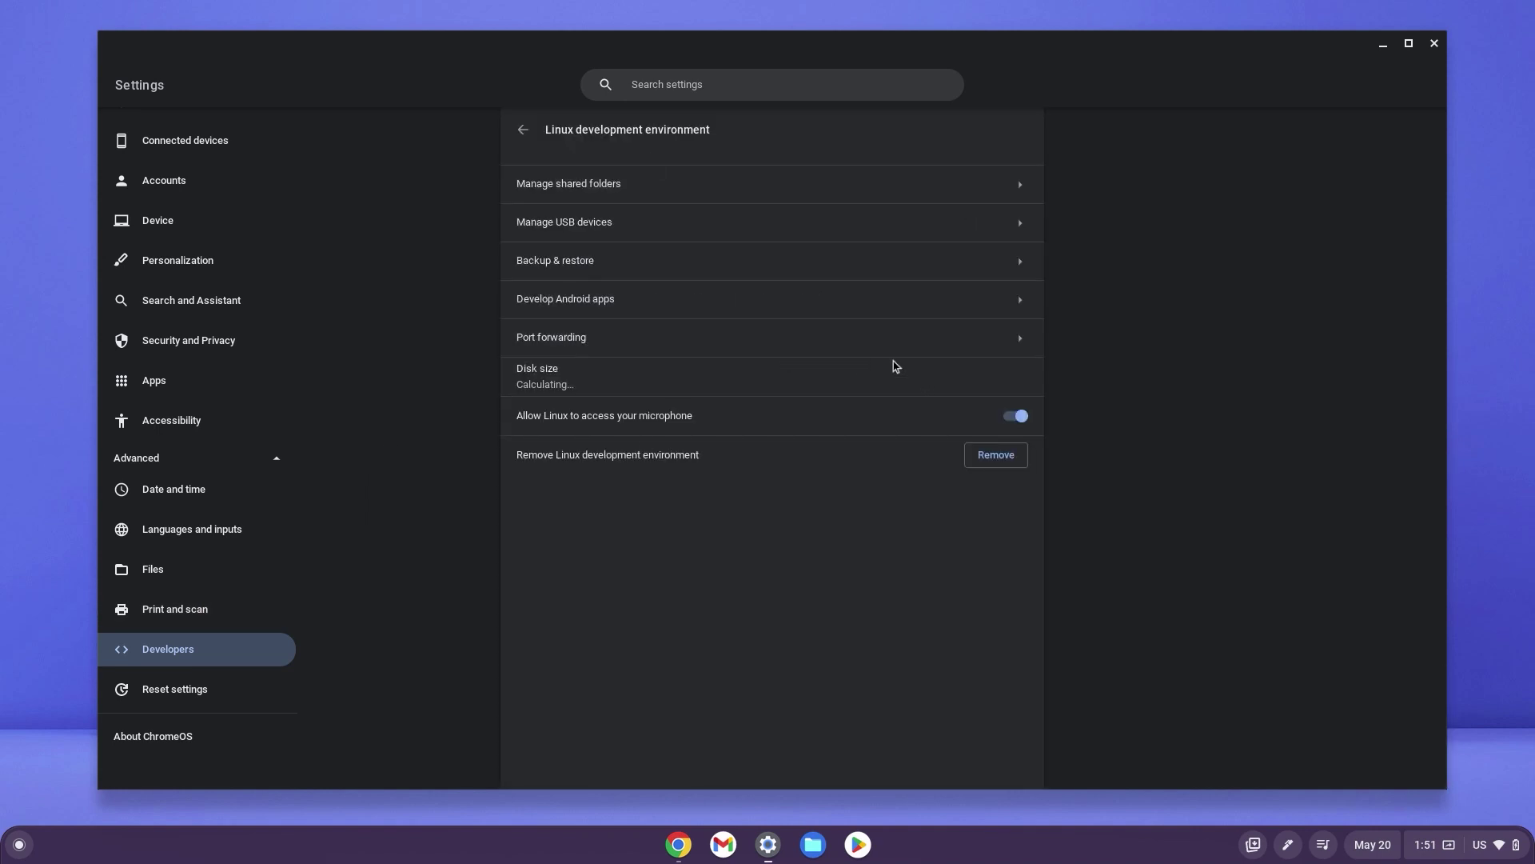
{"action": "left_click", "coordinate": [985, 457]}
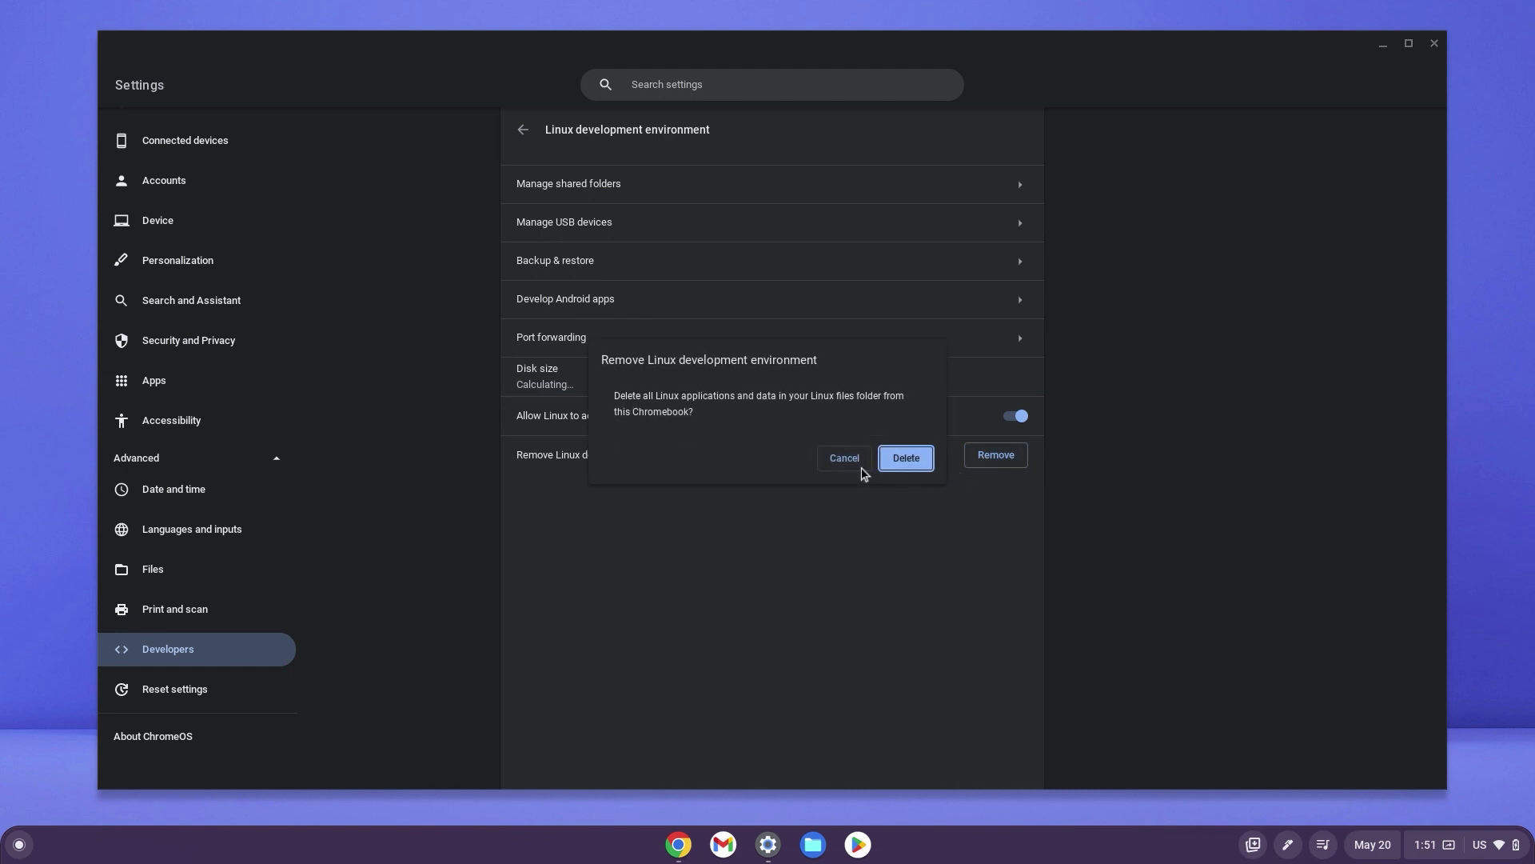
{"action": "left_click", "coordinate": [906, 462]}
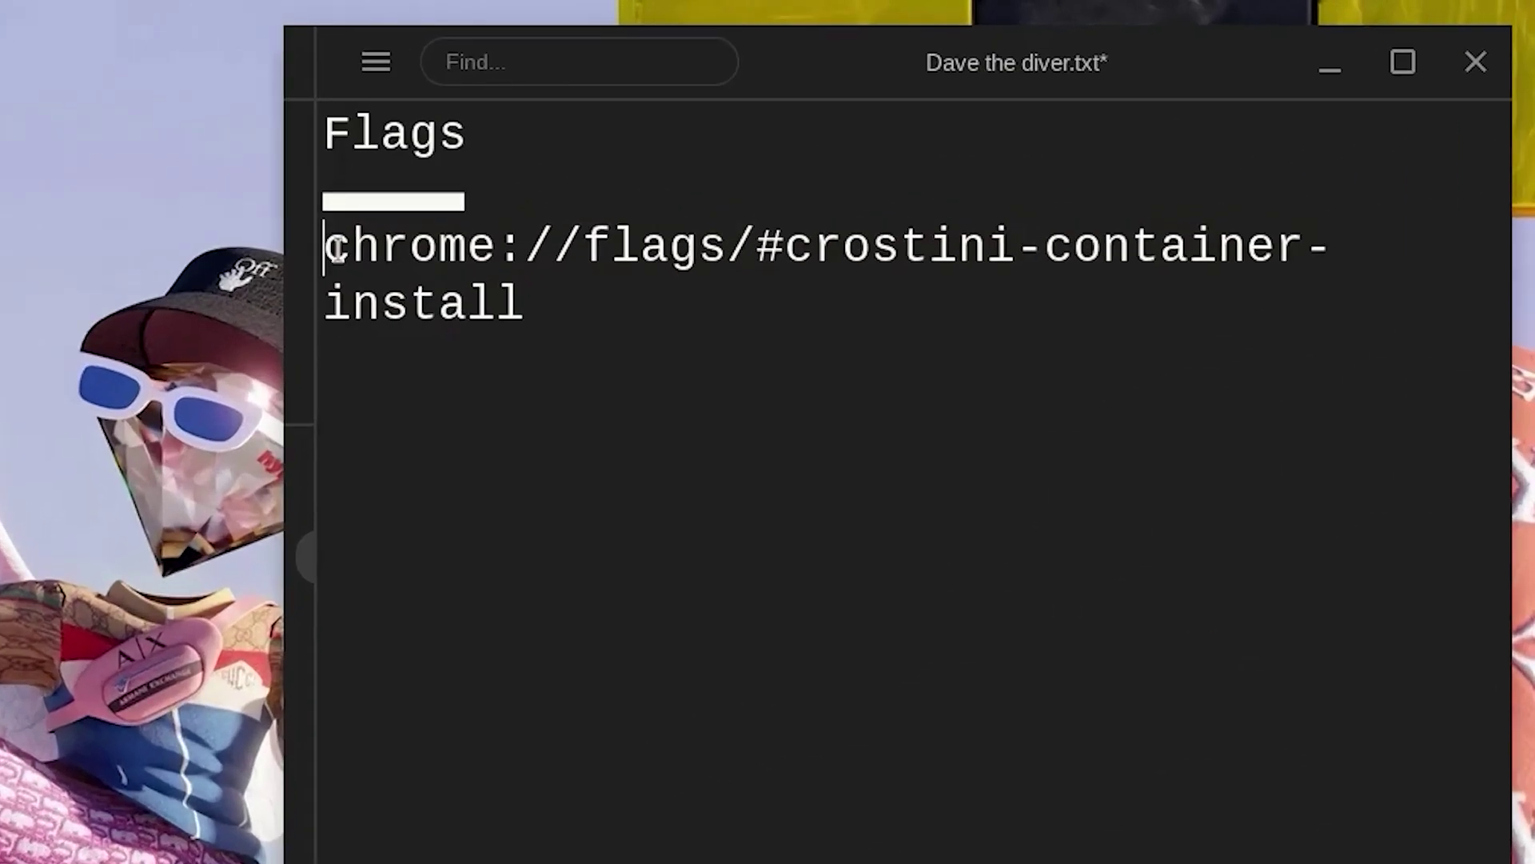
{"action": "left_click_drag", "start_coordinate": [325, 248], "coordinate": [556, 292]}
{"action": "key", "text": "ctrl+c"}
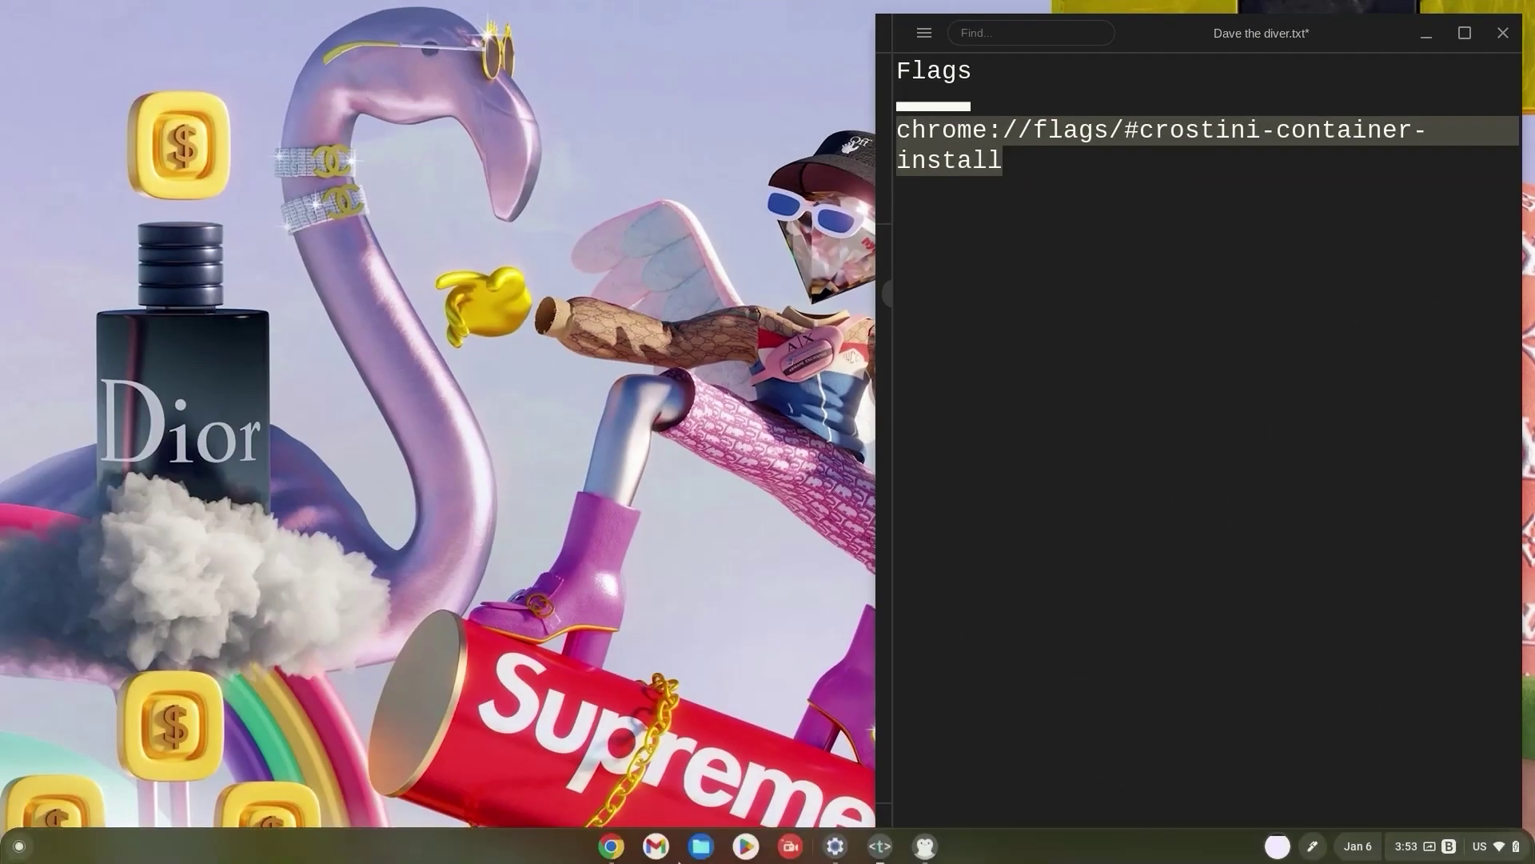
Step: Set the chrome://flags/#crostini-container-install Debian version flag to Bullseye in a new Chrome window
{"action": "left_click", "coordinate": [612, 845]}
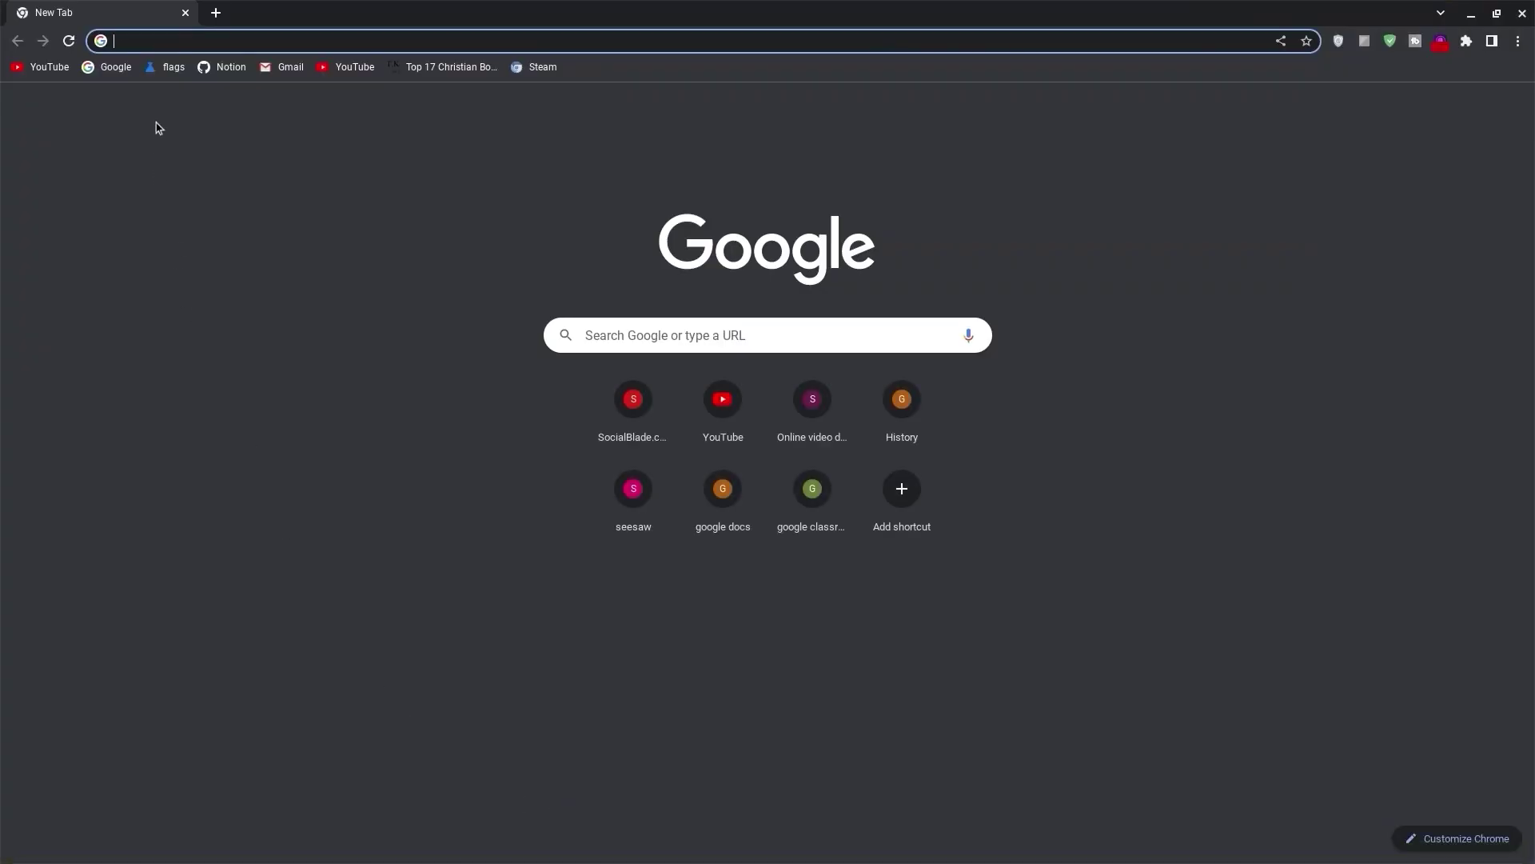
{"action": "key", "text": "ctrl+v"}
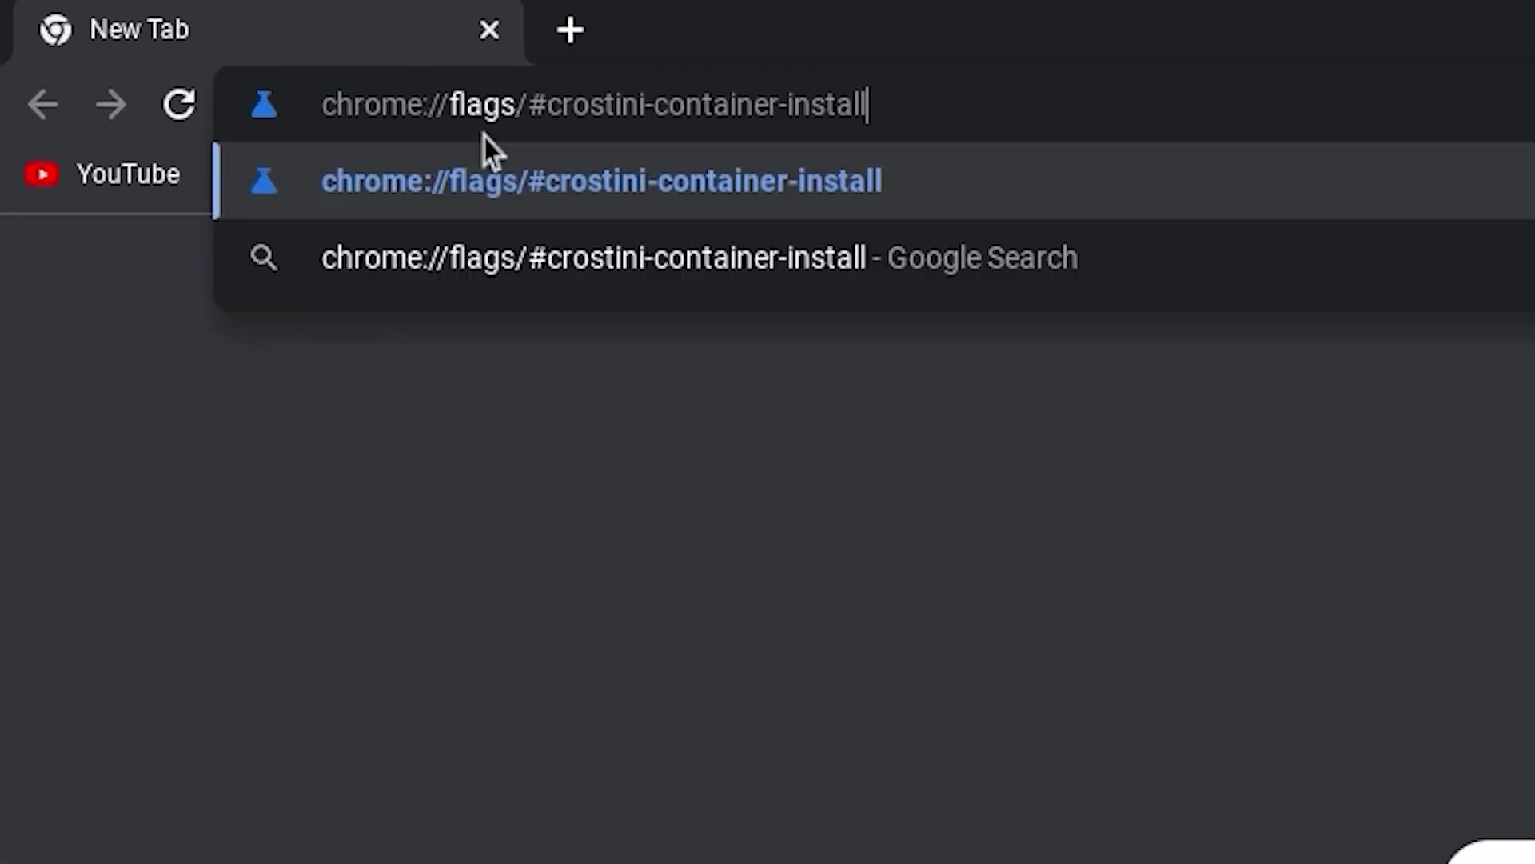
{"action": "key", "text": "Return"}
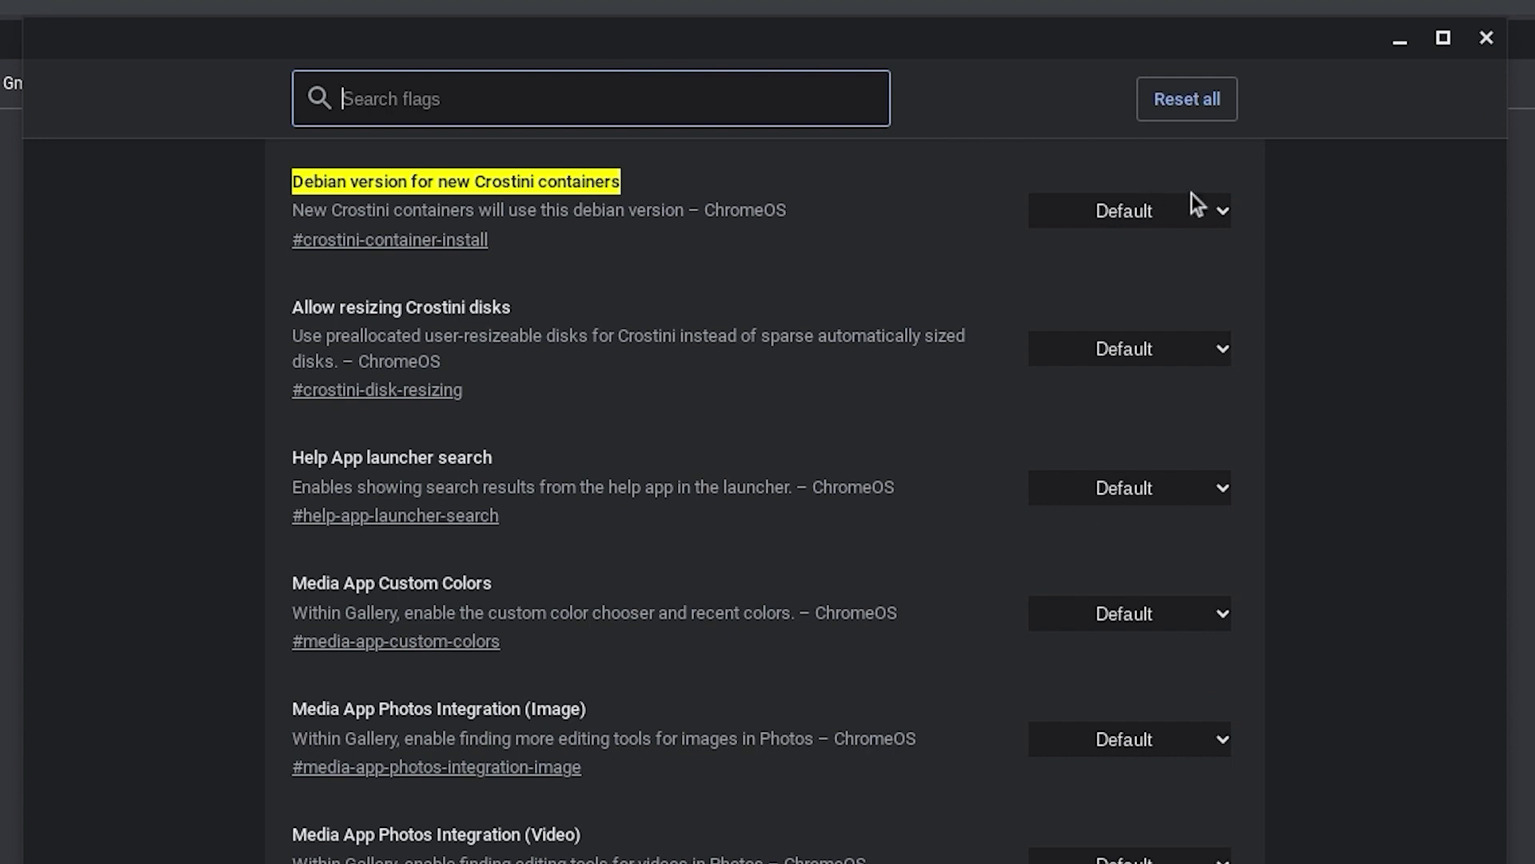
{"action": "left_click", "coordinate": [1220, 211]}
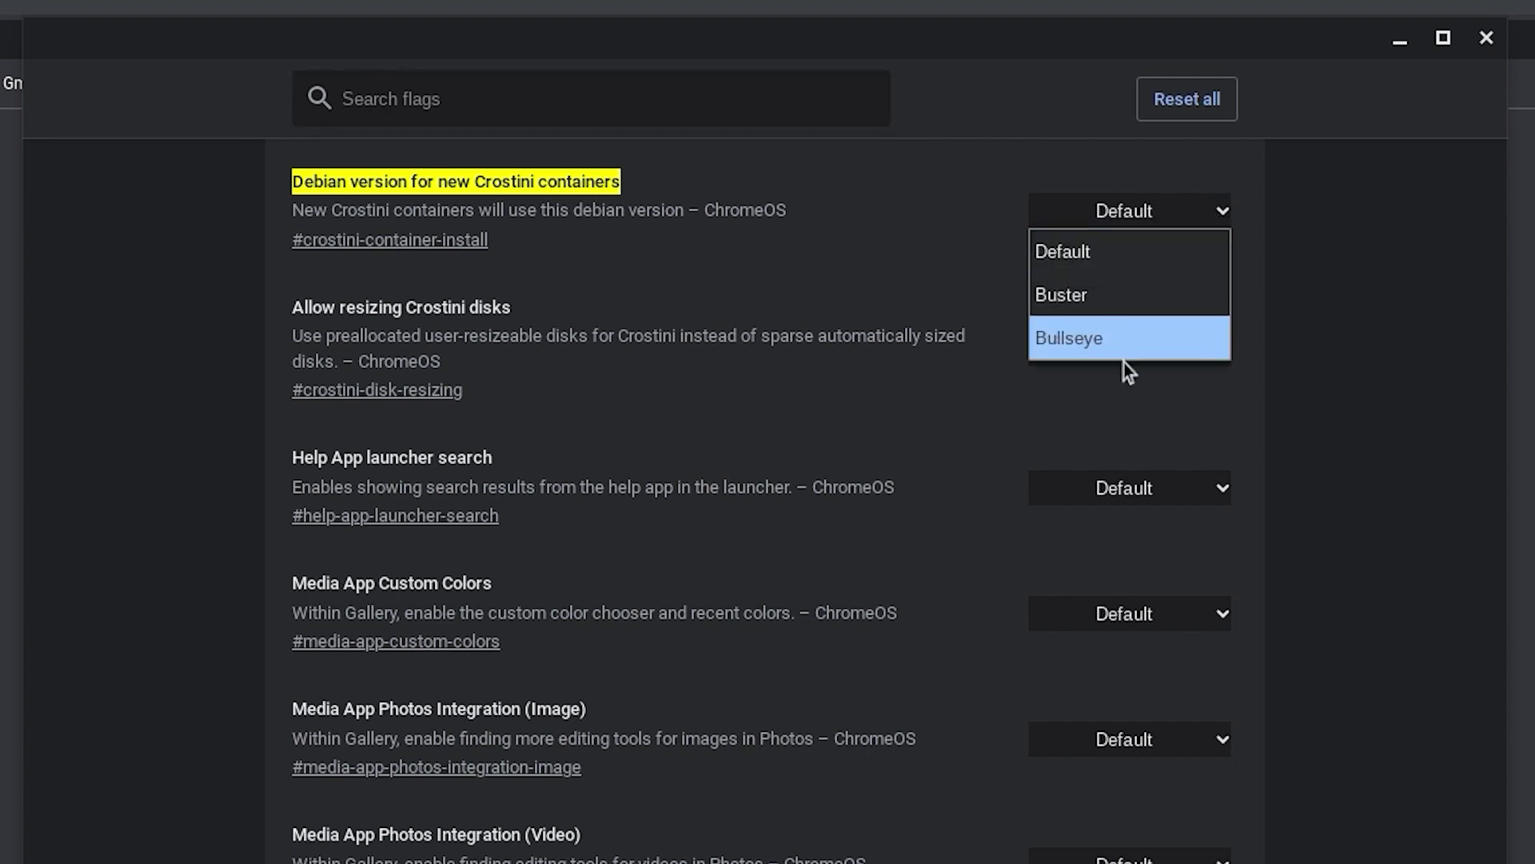
{"action": "left_click", "coordinate": [1081, 338]}
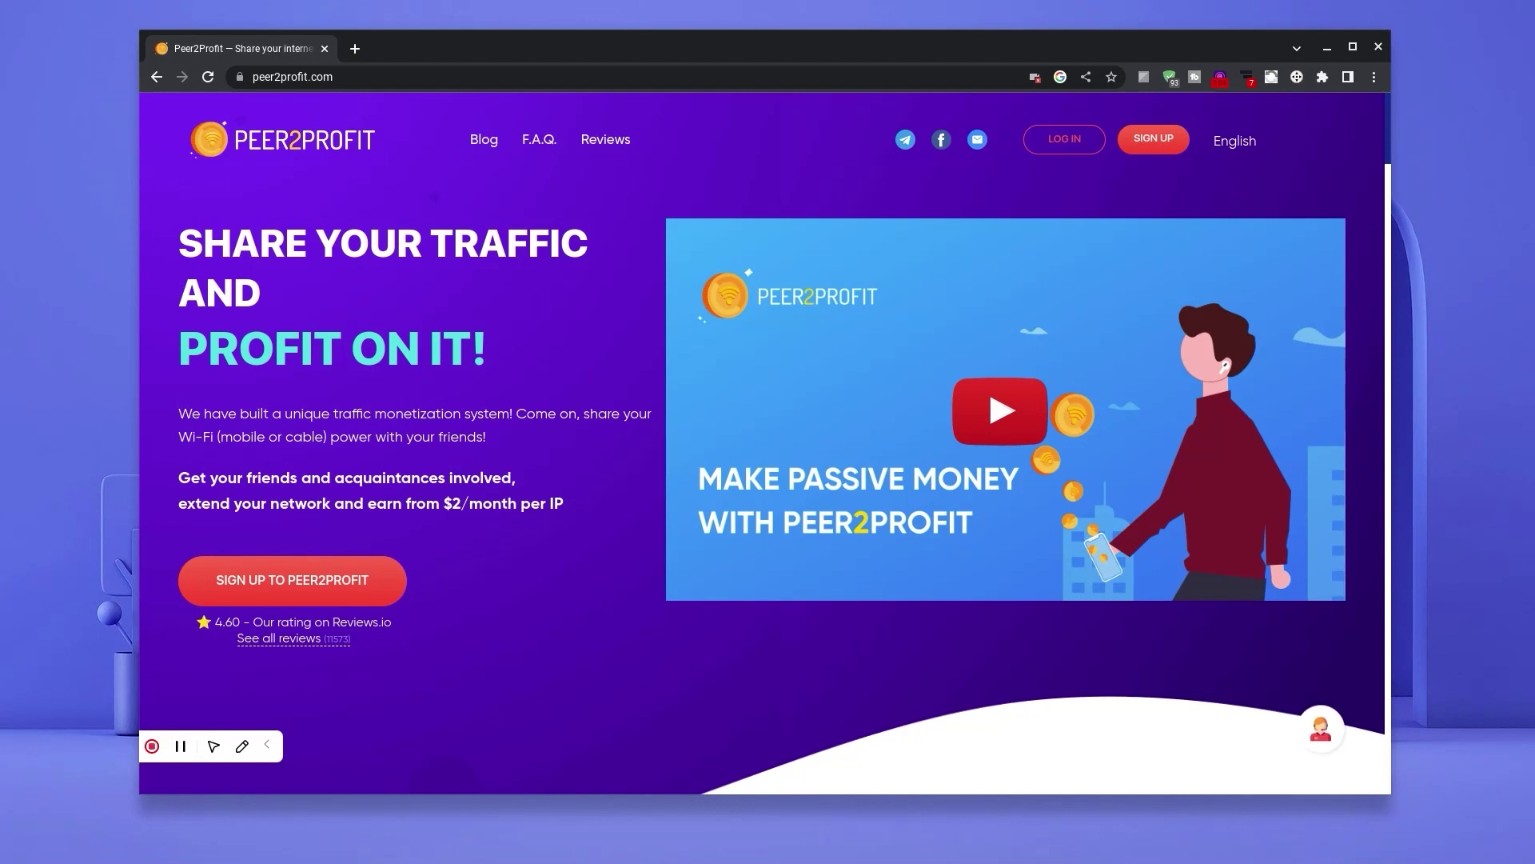
Step: Scroll the Peer2Profit homepage down to the reviews and back, then bring up Settings
{"action": "scroll", "coordinate": [763, 442], "scroll_direction": "down", "scroll_amount": 2}
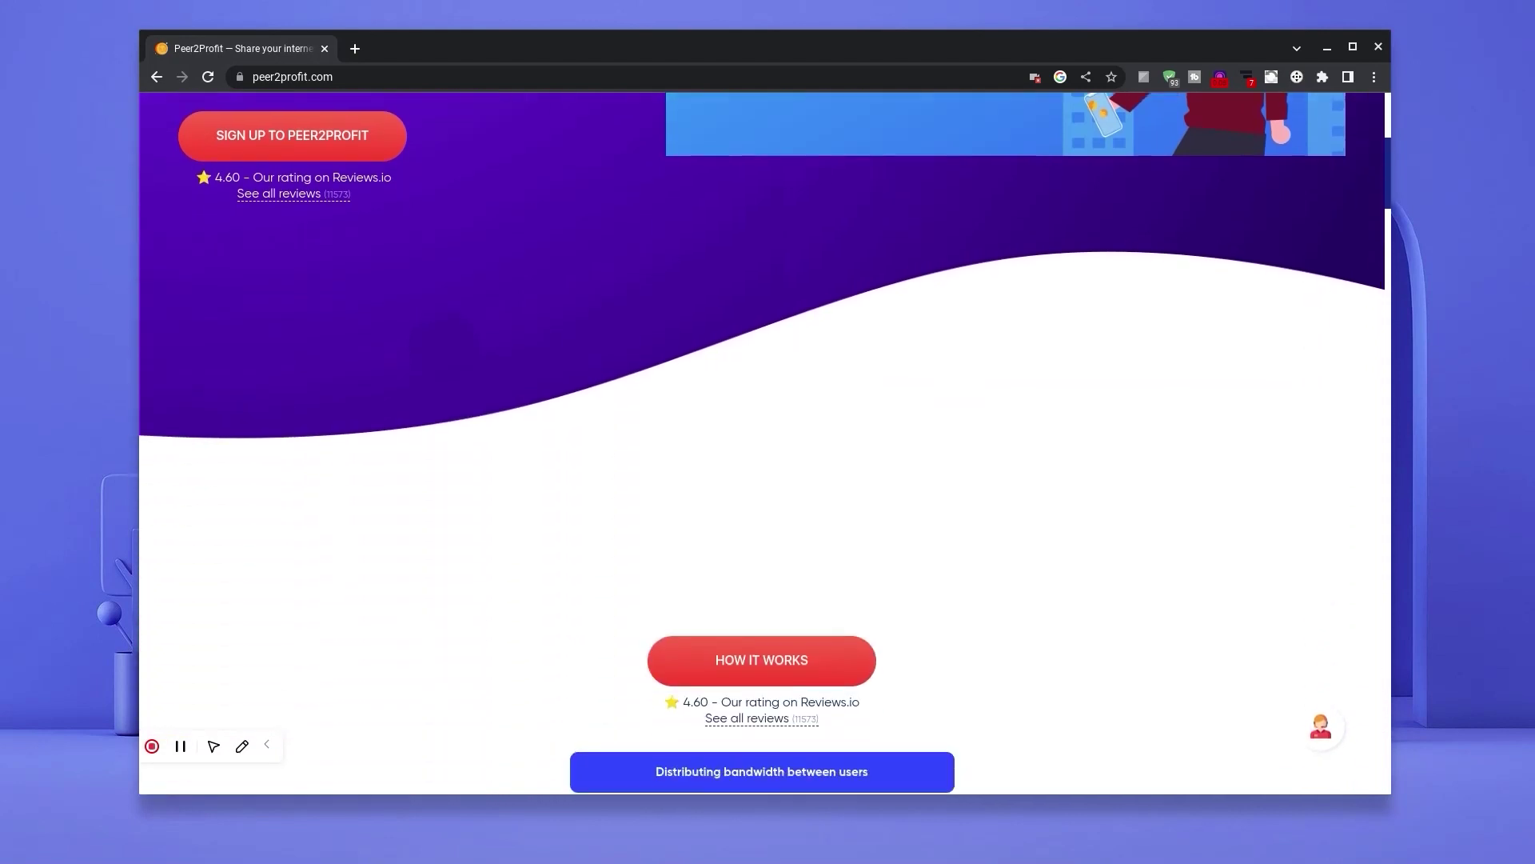
{"action": "scroll", "coordinate": [765, 443], "scroll_direction": "down", "scroll_amount": 15}
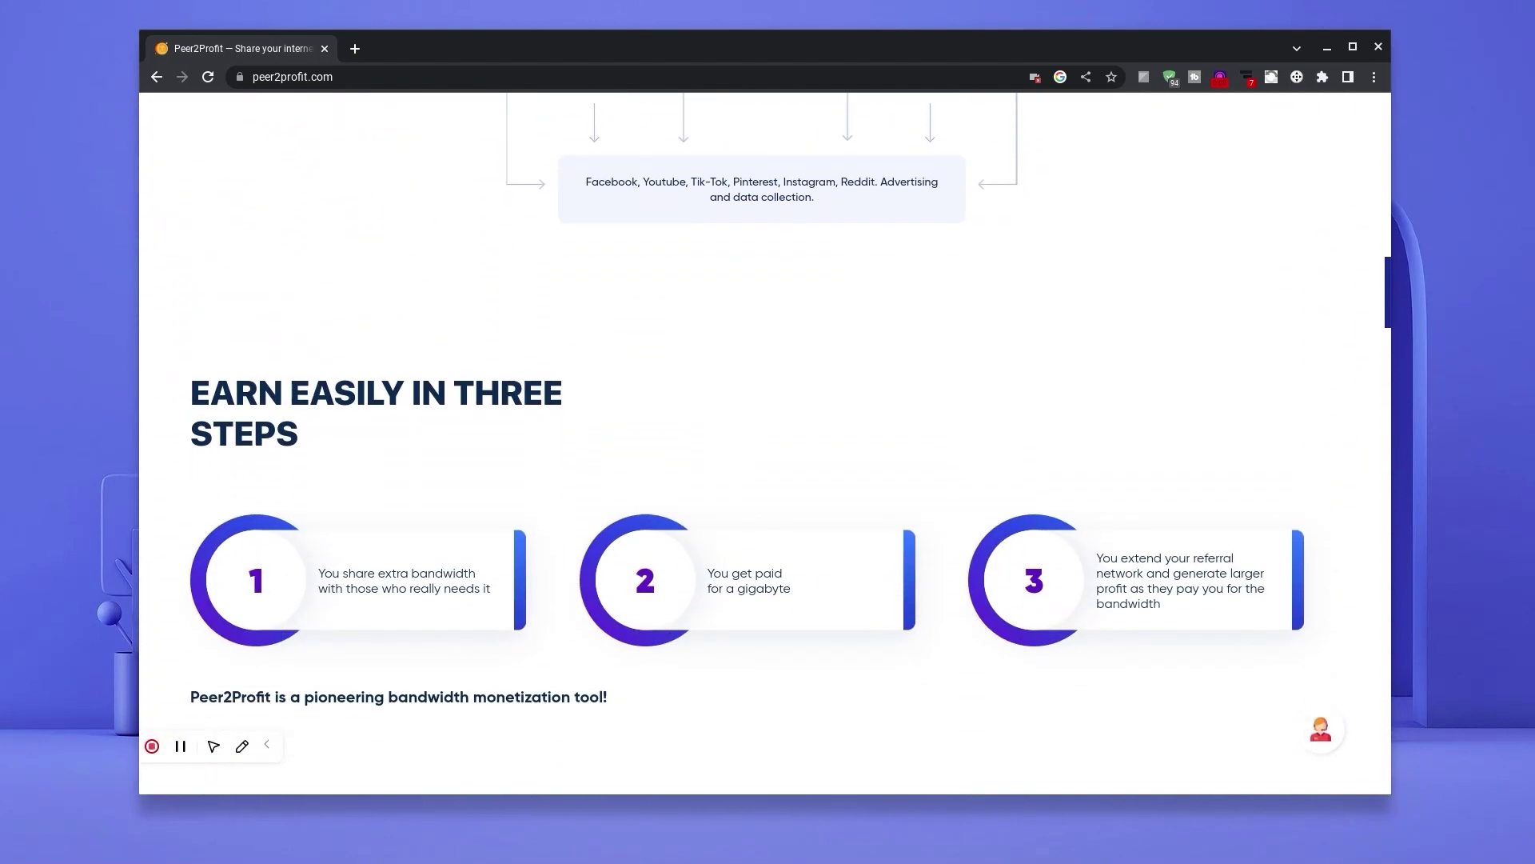
{"action": "scroll", "coordinate": [765, 442], "scroll_direction": "down", "scroll_amount": 15}
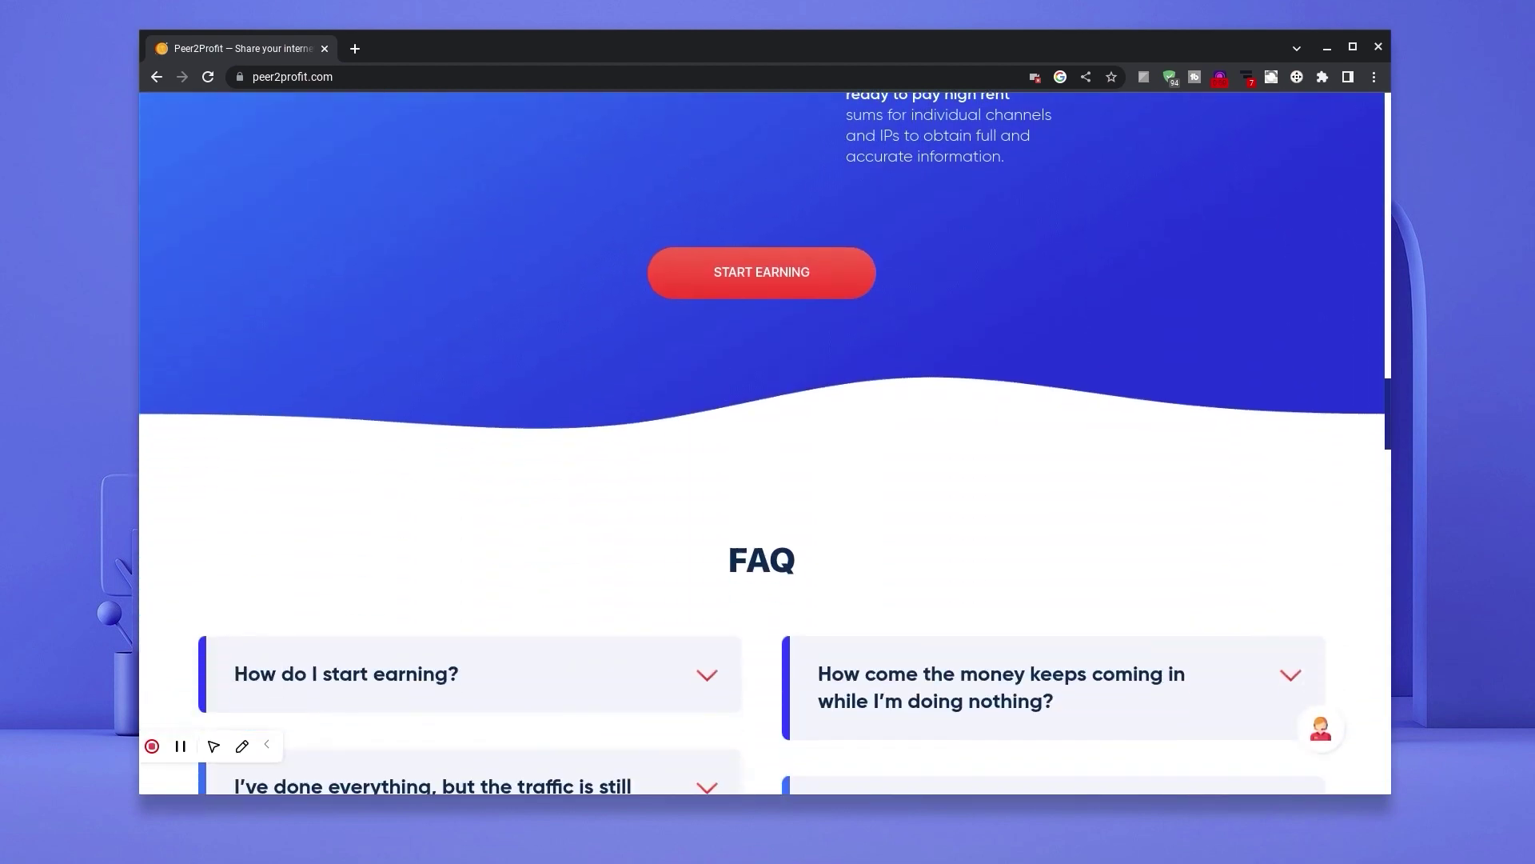
{"action": "scroll", "coordinate": [765, 443], "scroll_direction": "down", "scroll_amount": 15}
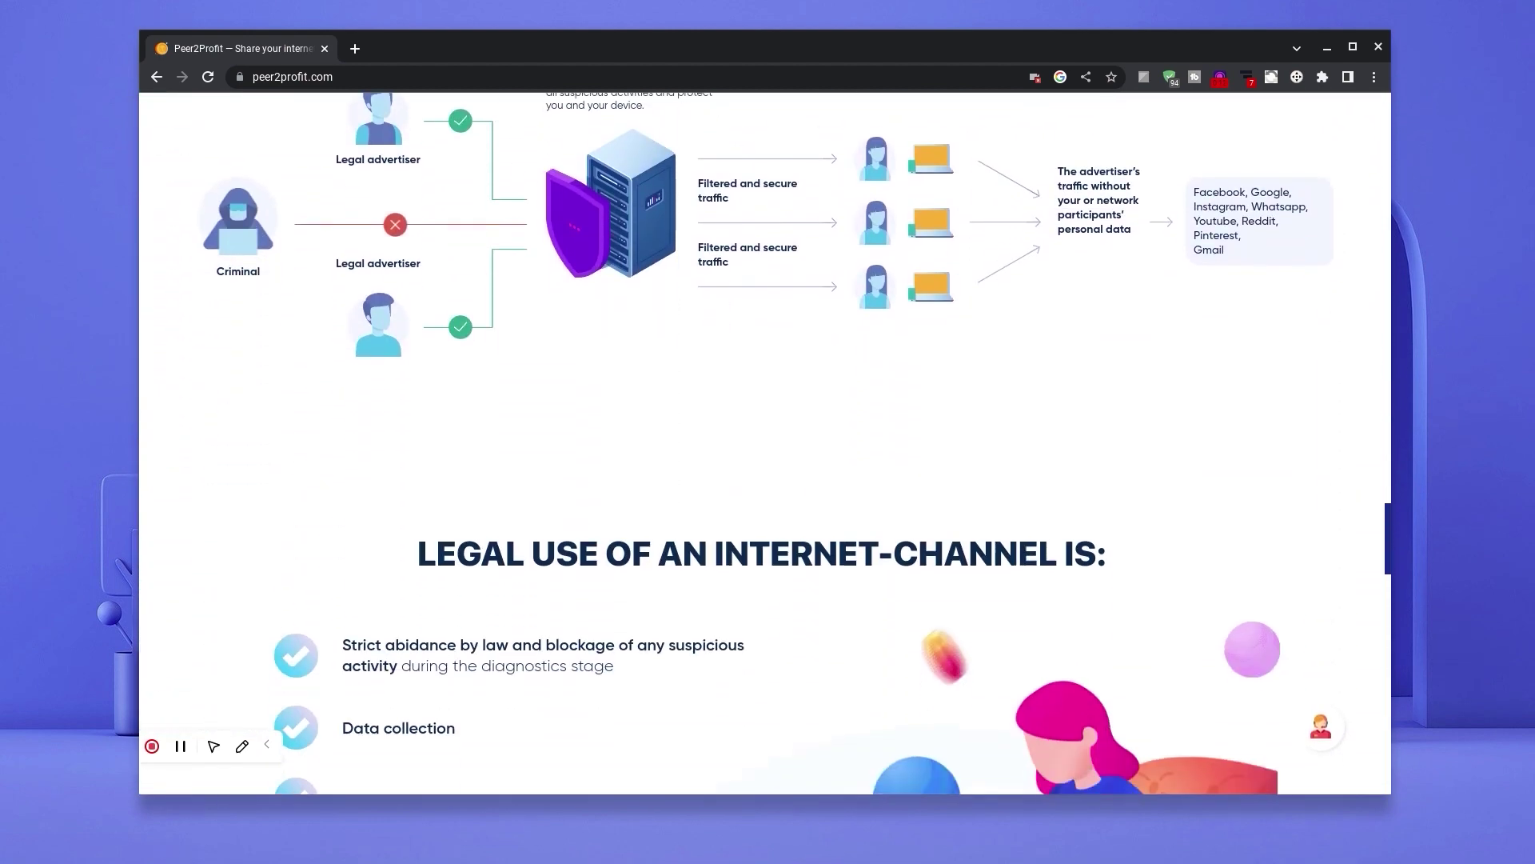
{"action": "scroll", "coordinate": [765, 443], "scroll_direction": "down", "scroll_amount": 15}
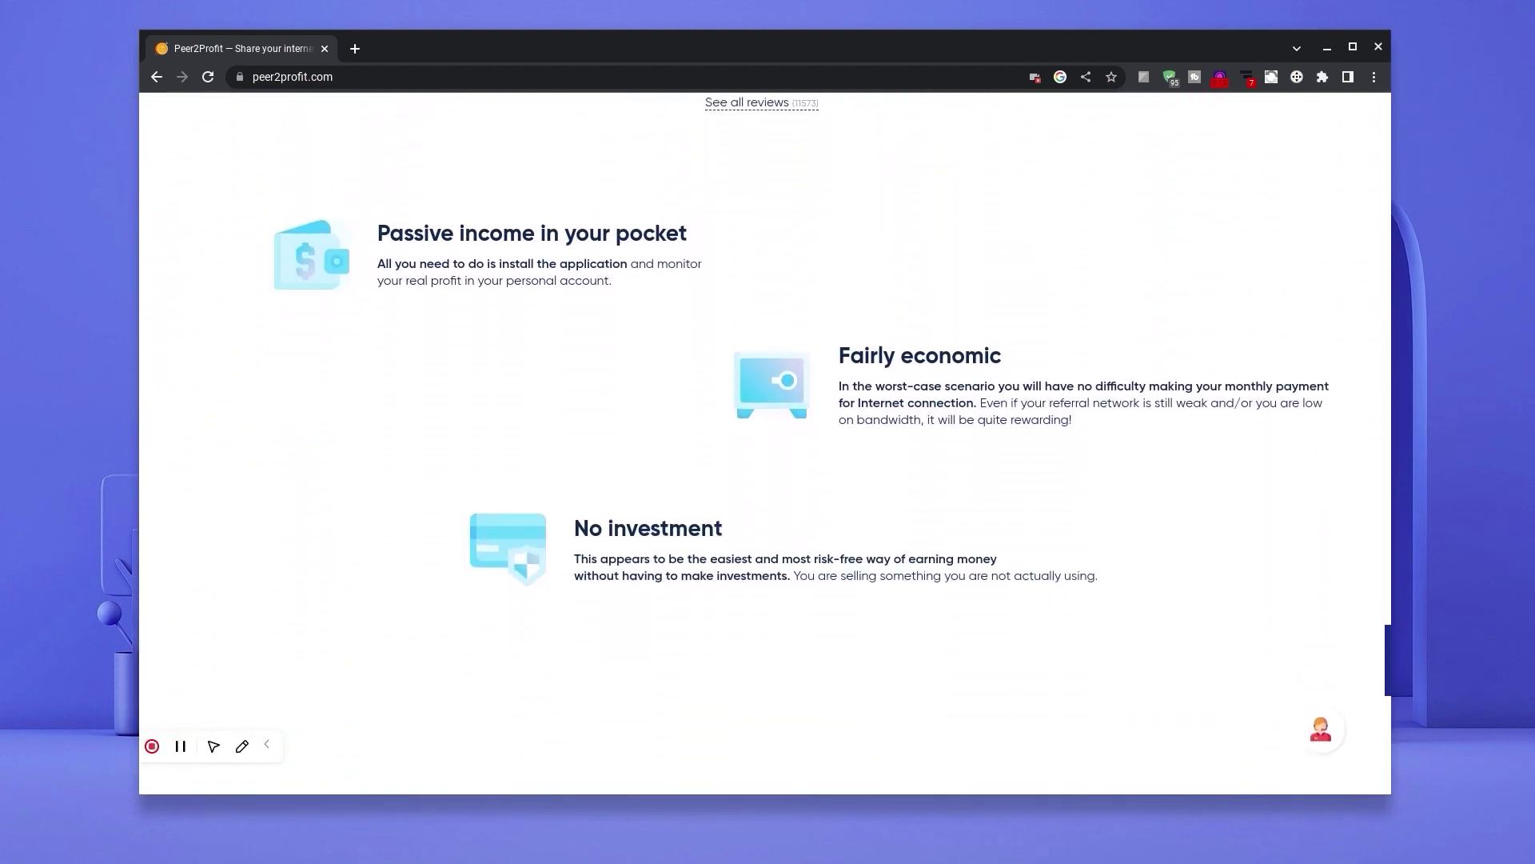
{"action": "scroll", "coordinate": [765, 442], "scroll_direction": "down", "scroll_amount": 15}
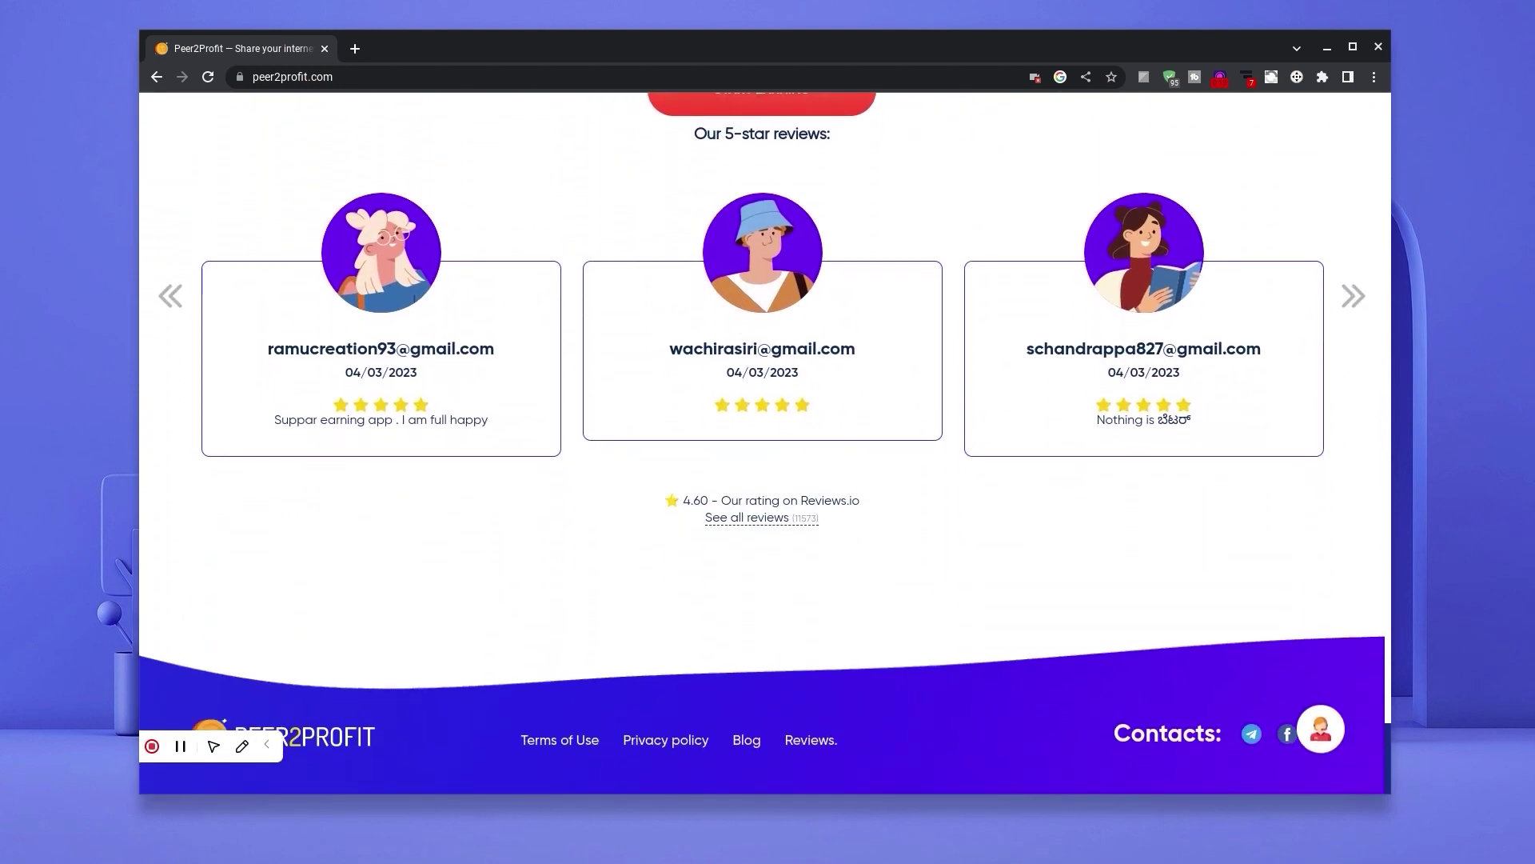
{"action": "scroll", "coordinate": [765, 442], "scroll_direction": "up", "scroll_amount": 15}
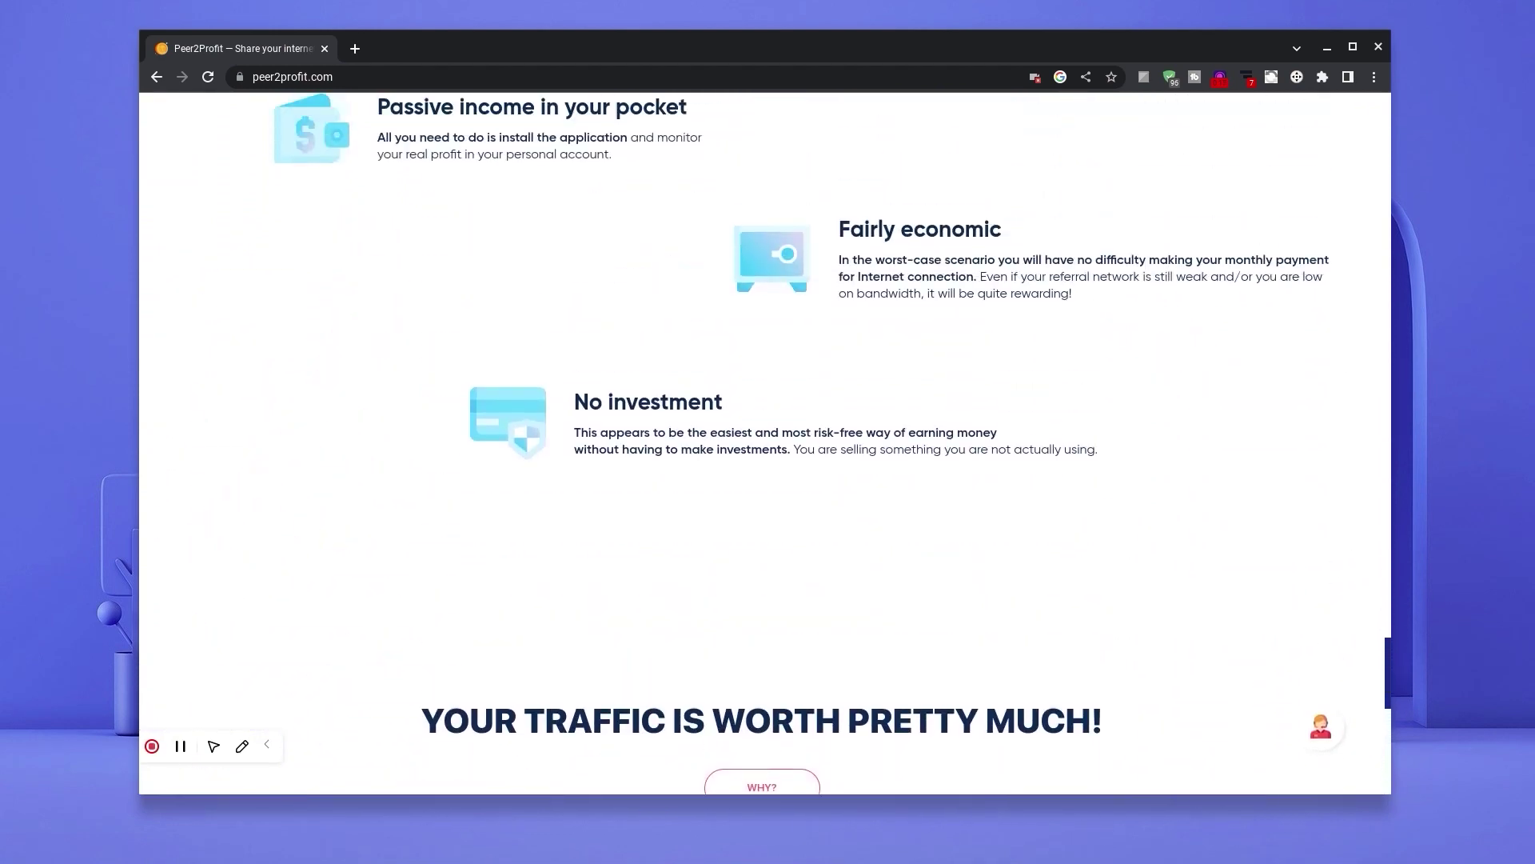
{"action": "scroll", "coordinate": [765, 442], "scroll_direction": "up", "scroll_amount": 15}
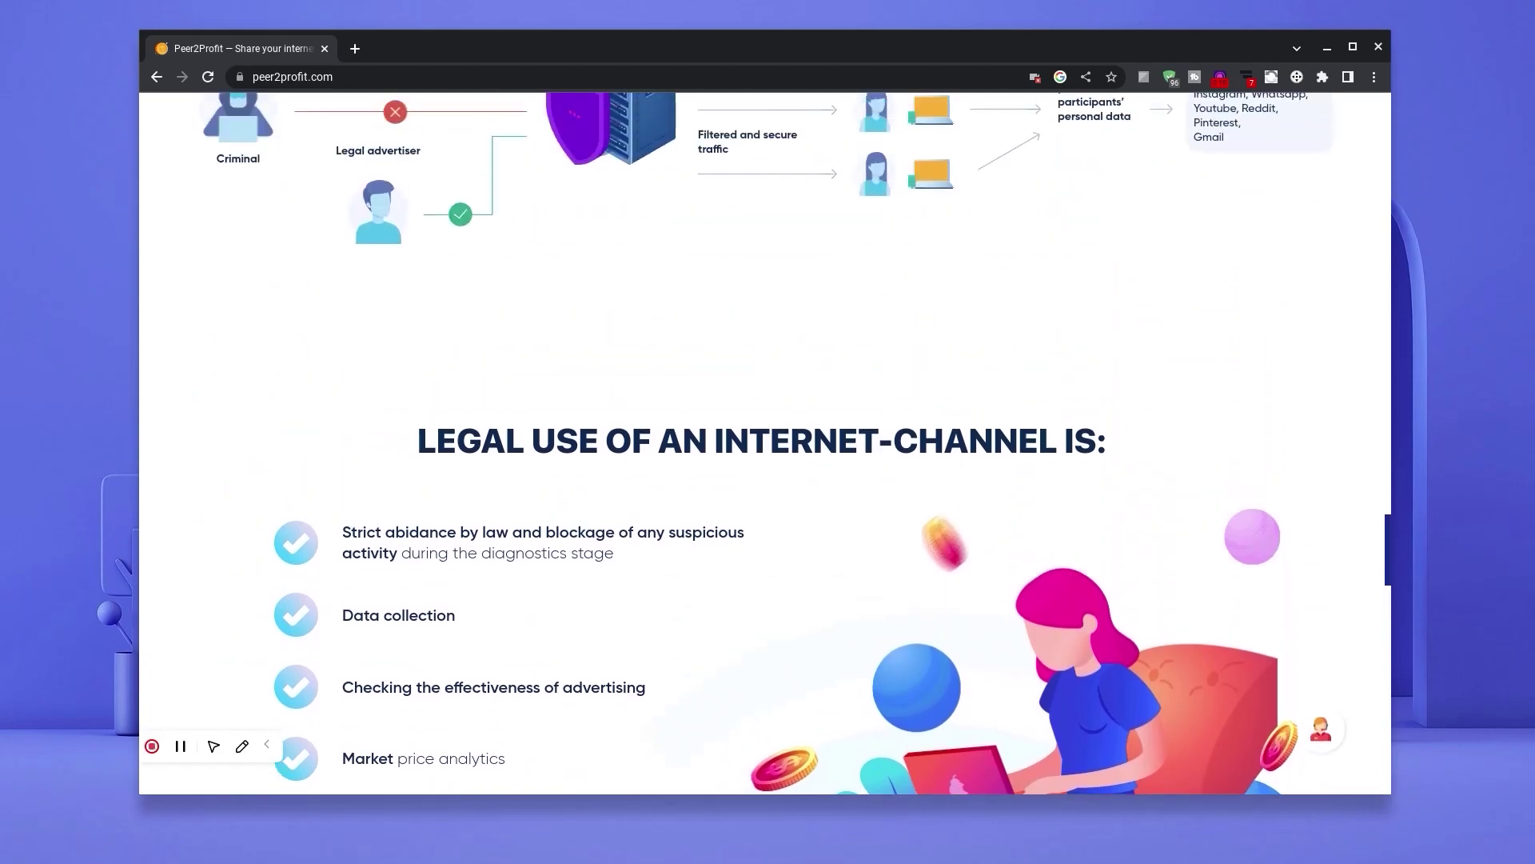
{"action": "scroll", "coordinate": [765, 442], "scroll_direction": "up", "scroll_amount": 3}
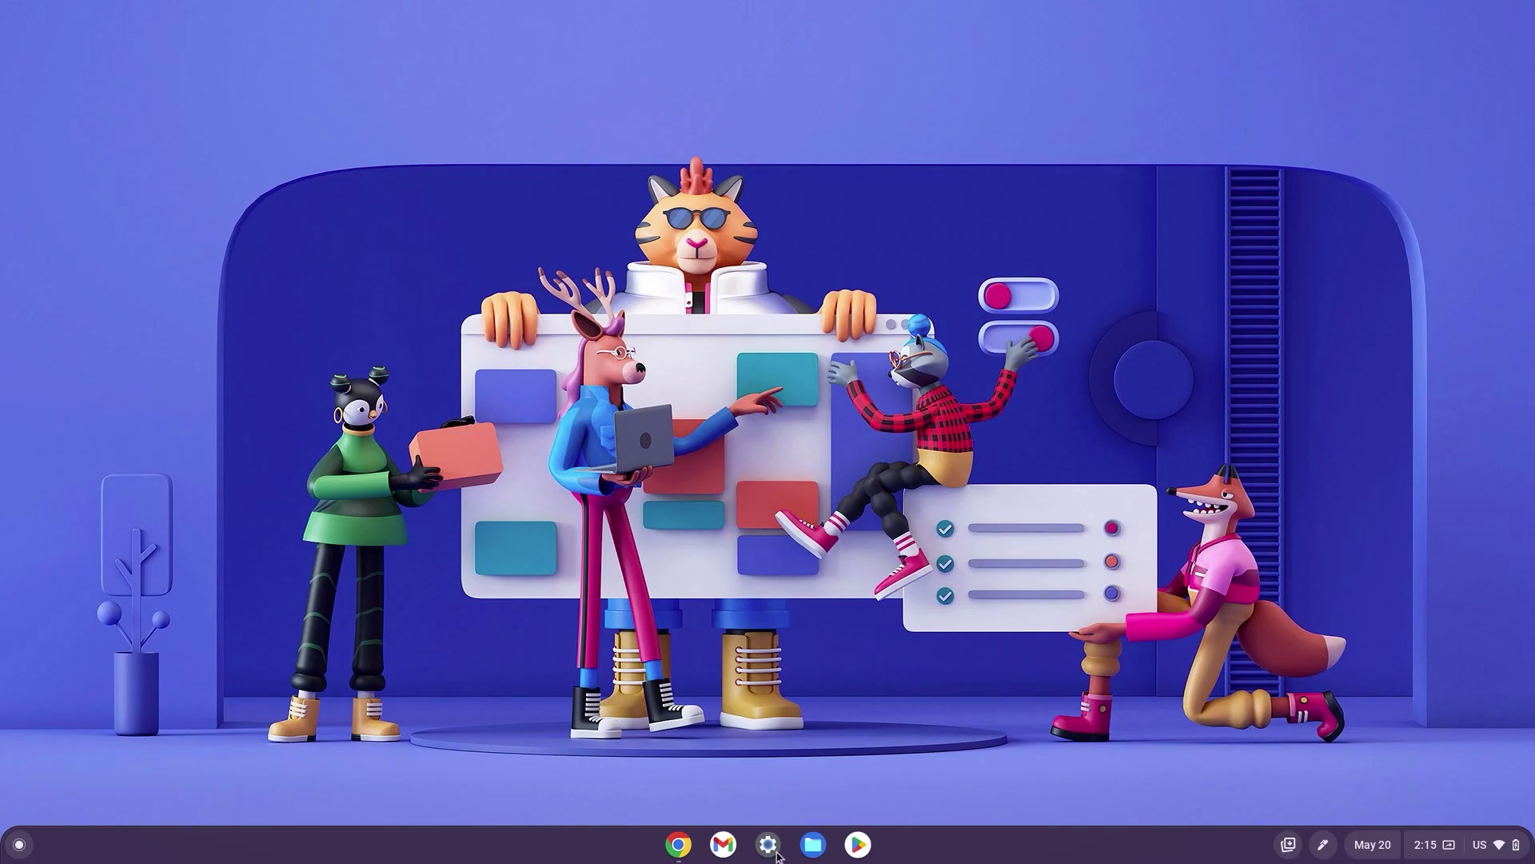
{"action": "left_click", "coordinate": [768, 844]}
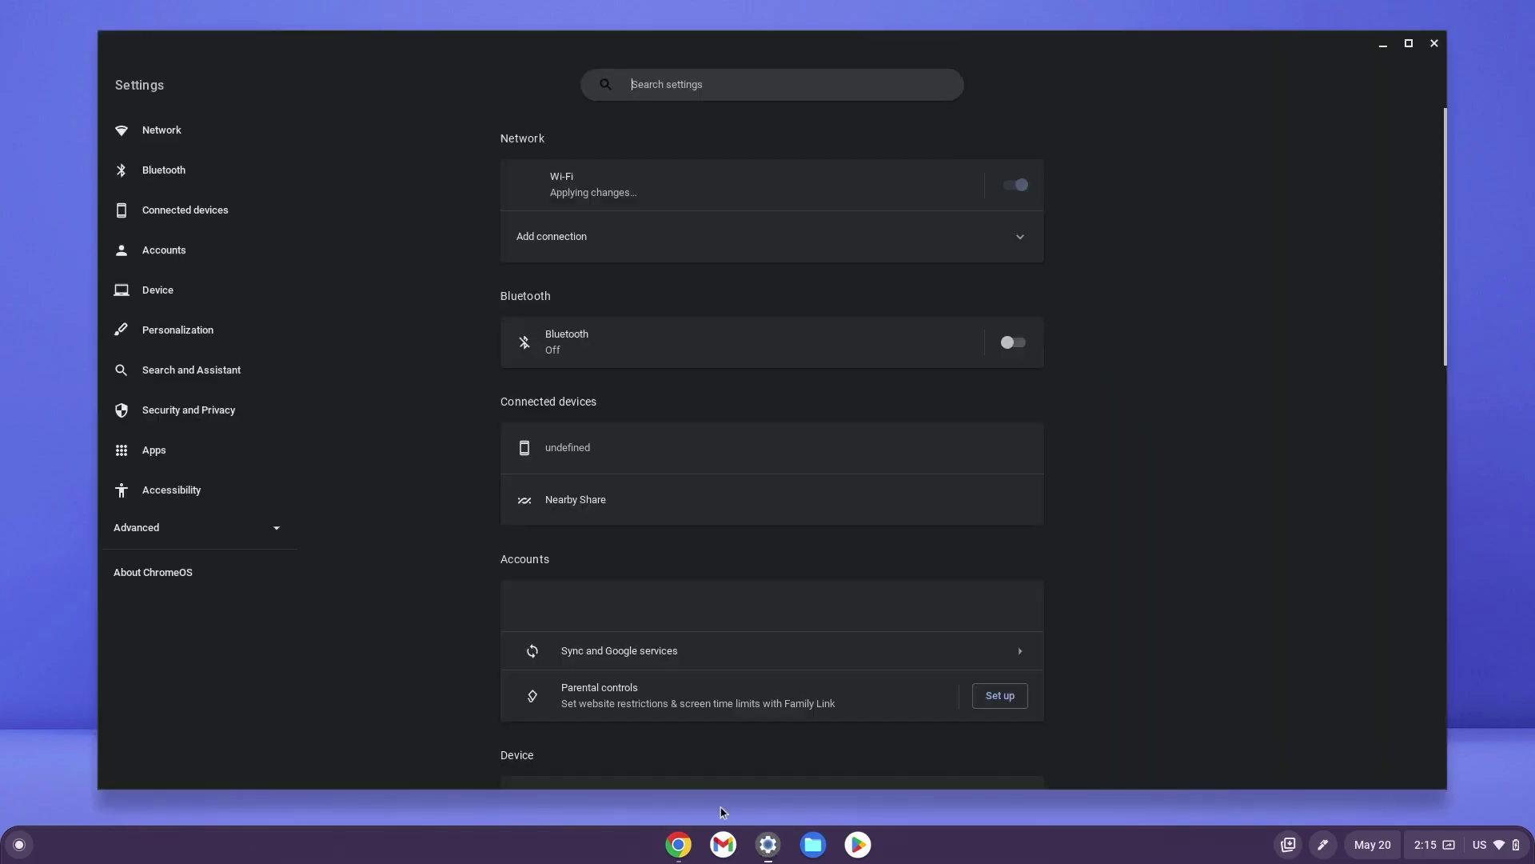
Step: Turn on Linux under Advanced > Developers and keep the recommended 10.0 GB disk size
{"action": "left_click", "coordinate": [225, 527]}
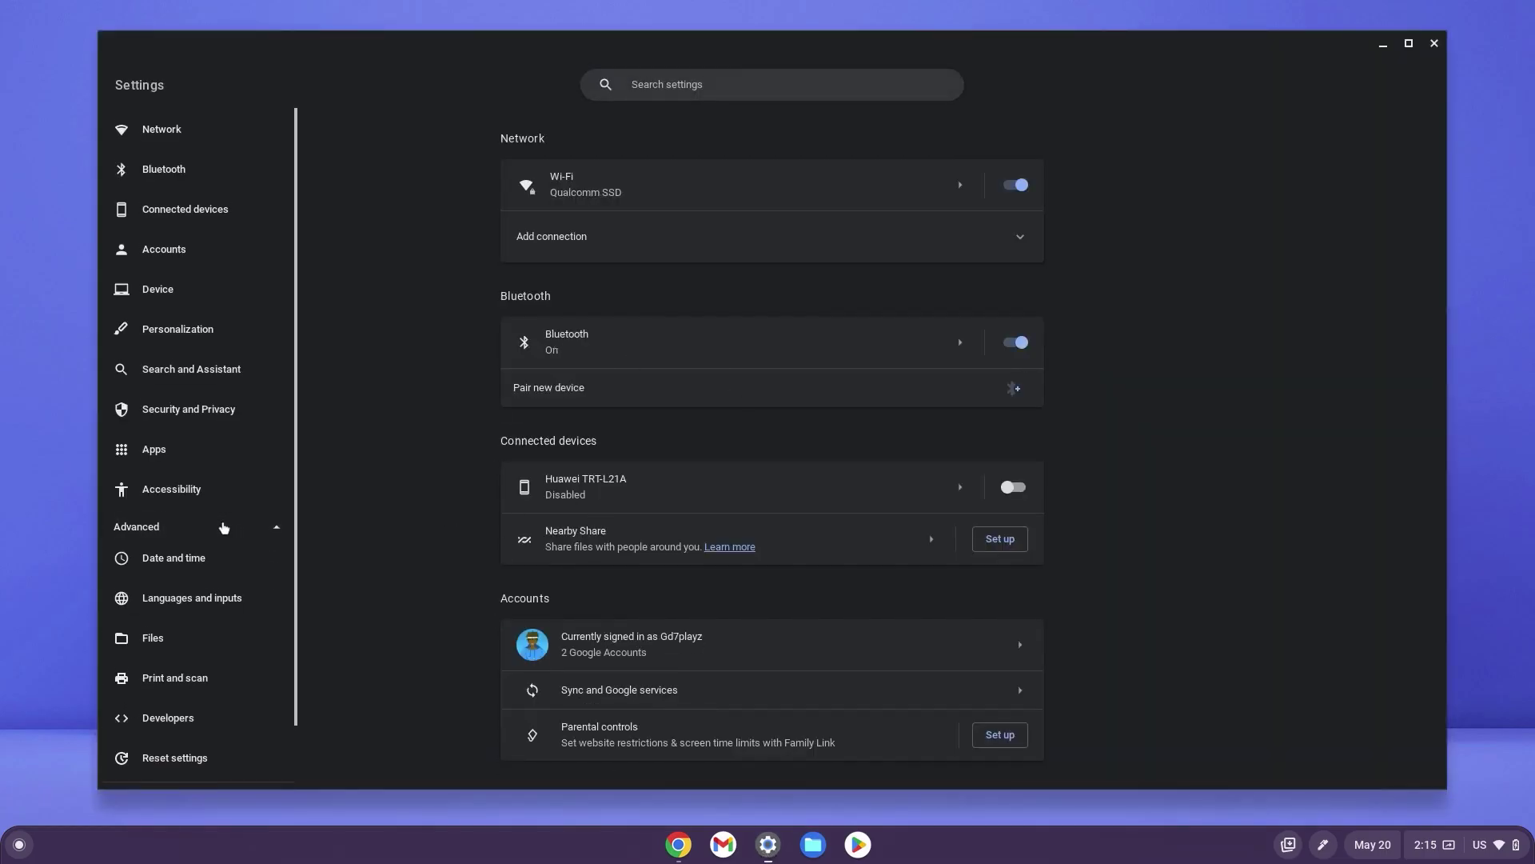
{"action": "scroll", "coordinate": [224, 528], "scroll_direction": "down", "scroll_amount": 2}
{"action": "left_click", "coordinate": [168, 649]}
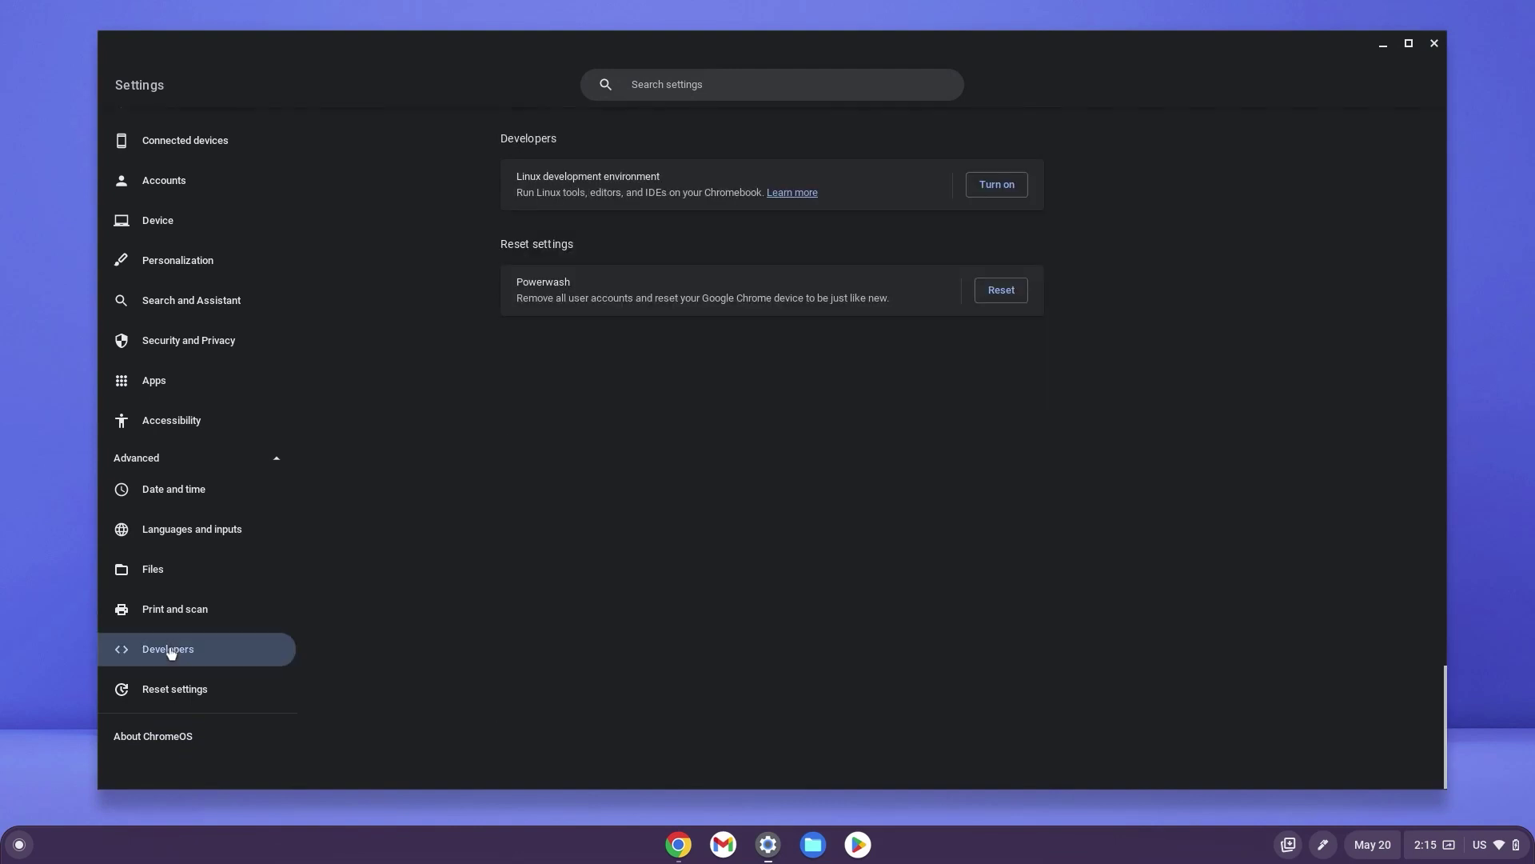
{"action": "left_click", "coordinate": [1011, 193]}
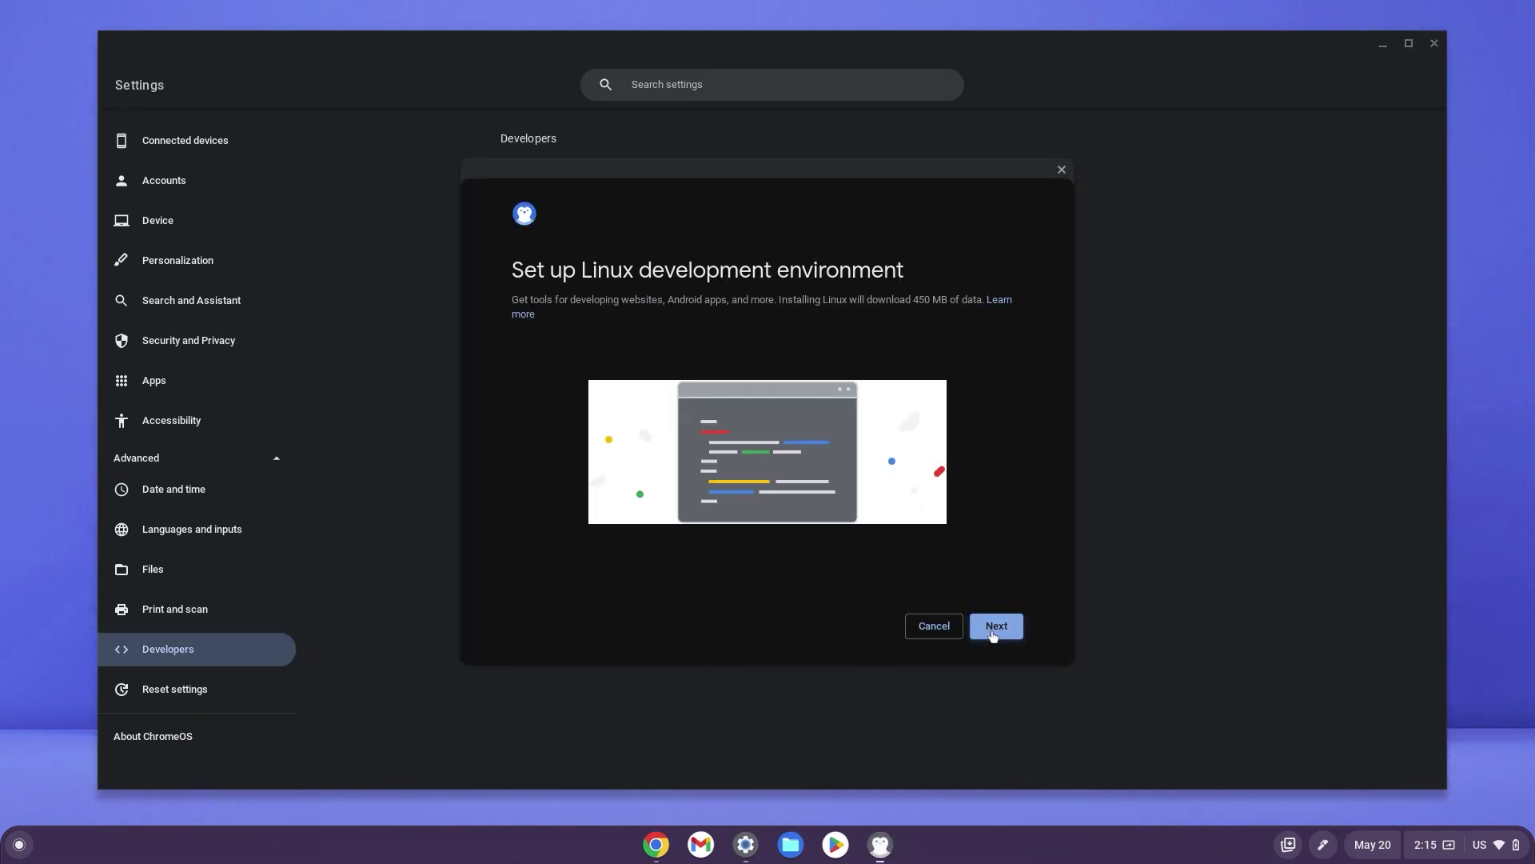
{"action": "left_click", "coordinate": [993, 632]}
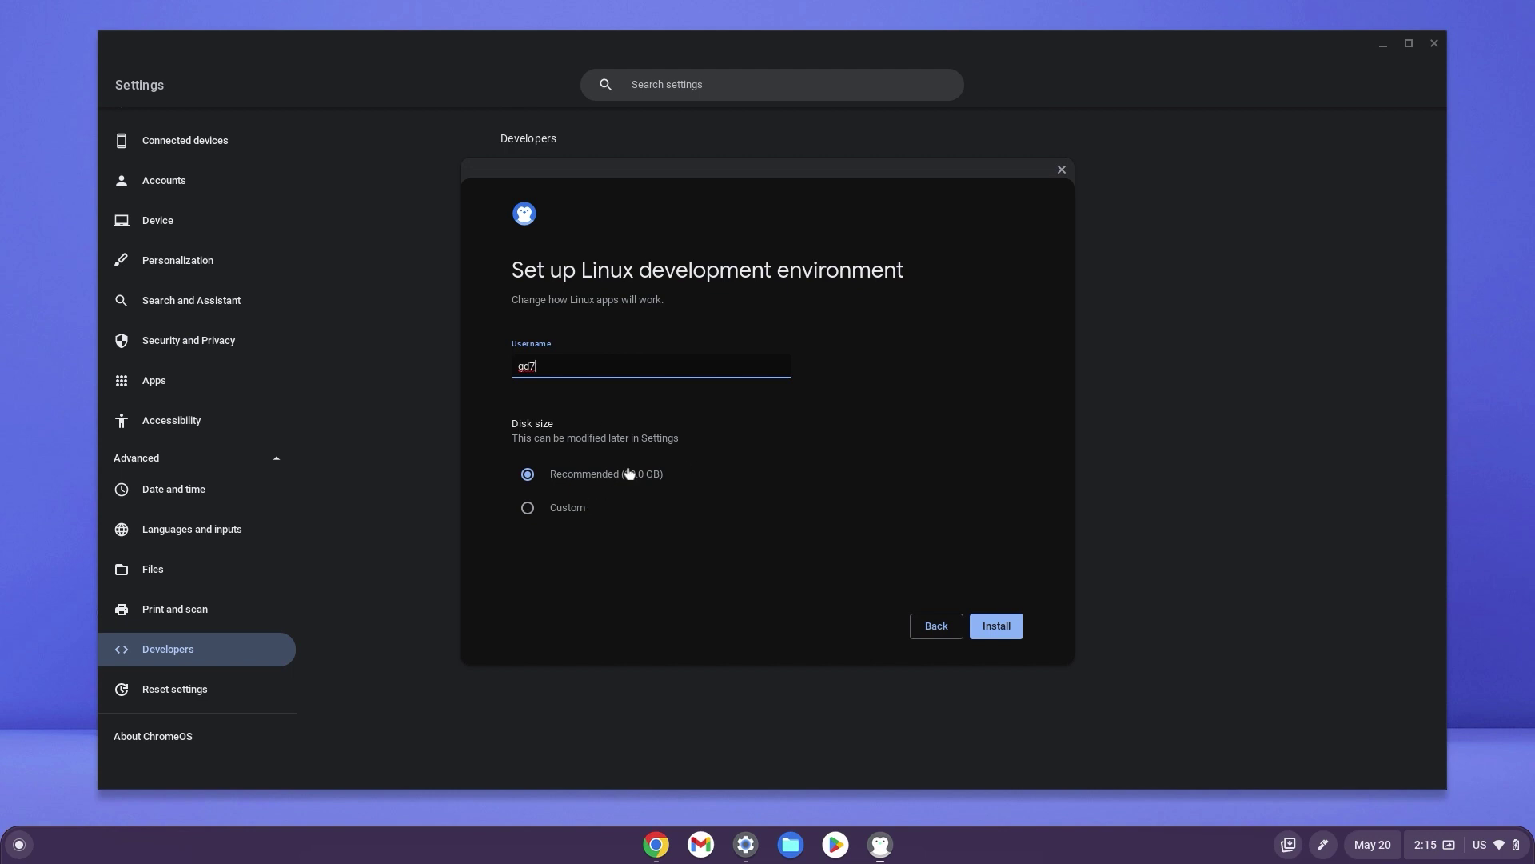
{"action": "left_click", "coordinate": [577, 509]}
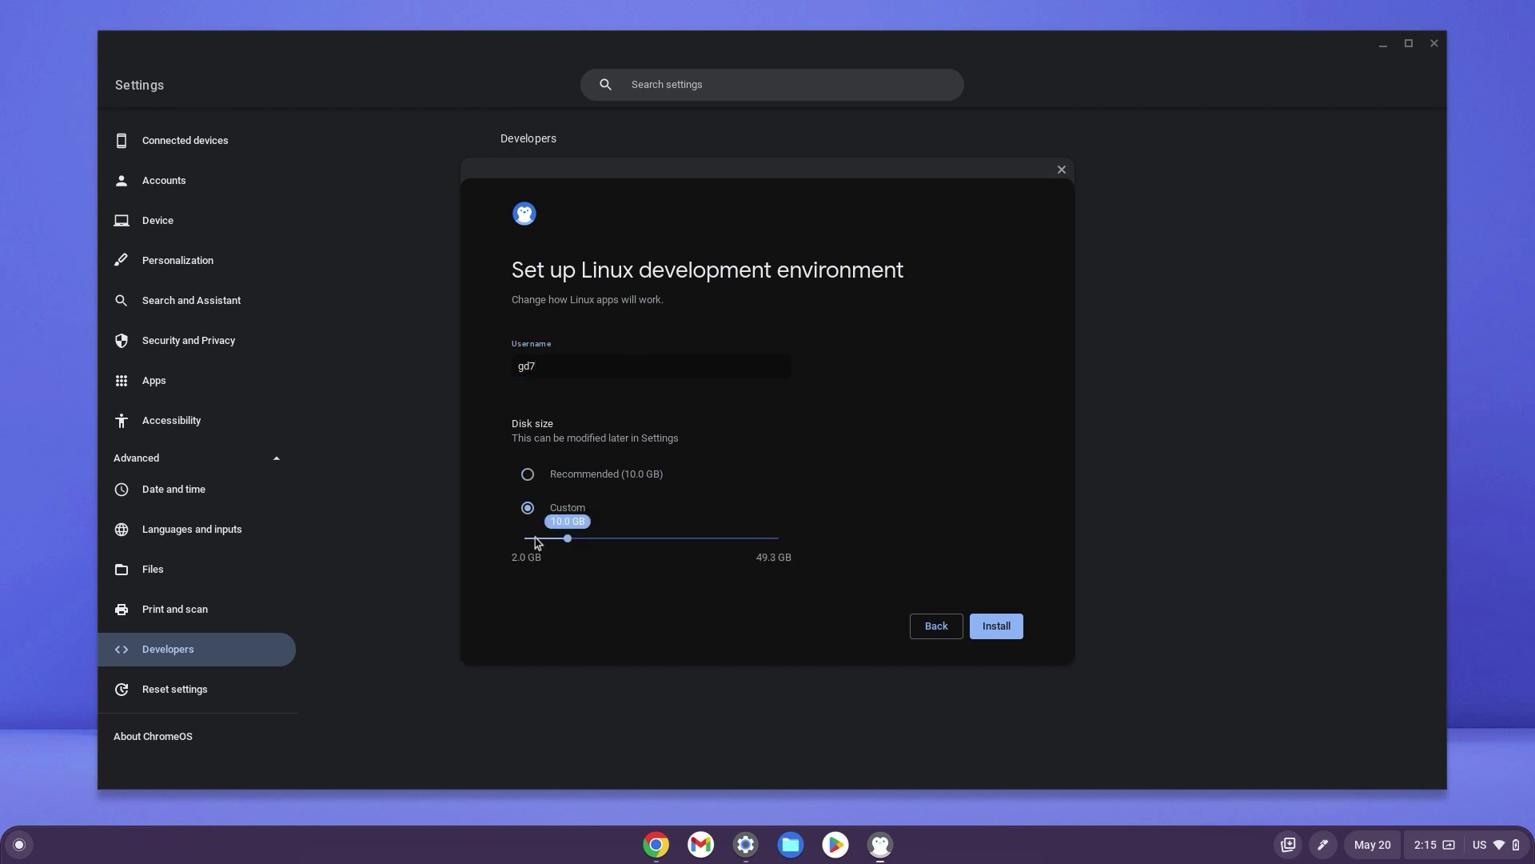
{"action": "left_click", "coordinate": [564, 475]}
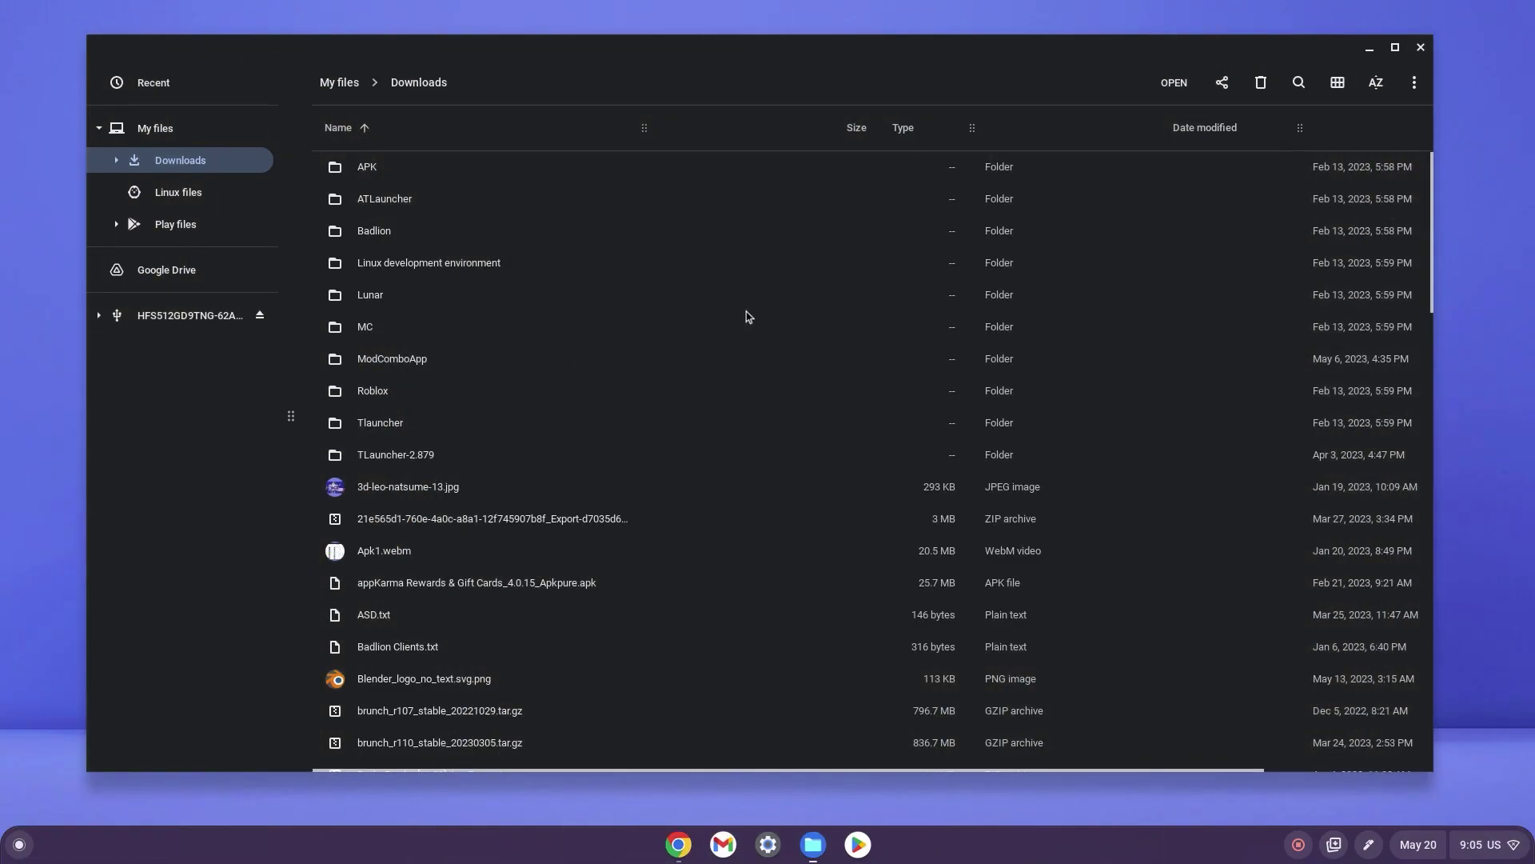
{"action": "left_click", "coordinate": [1414, 82]}
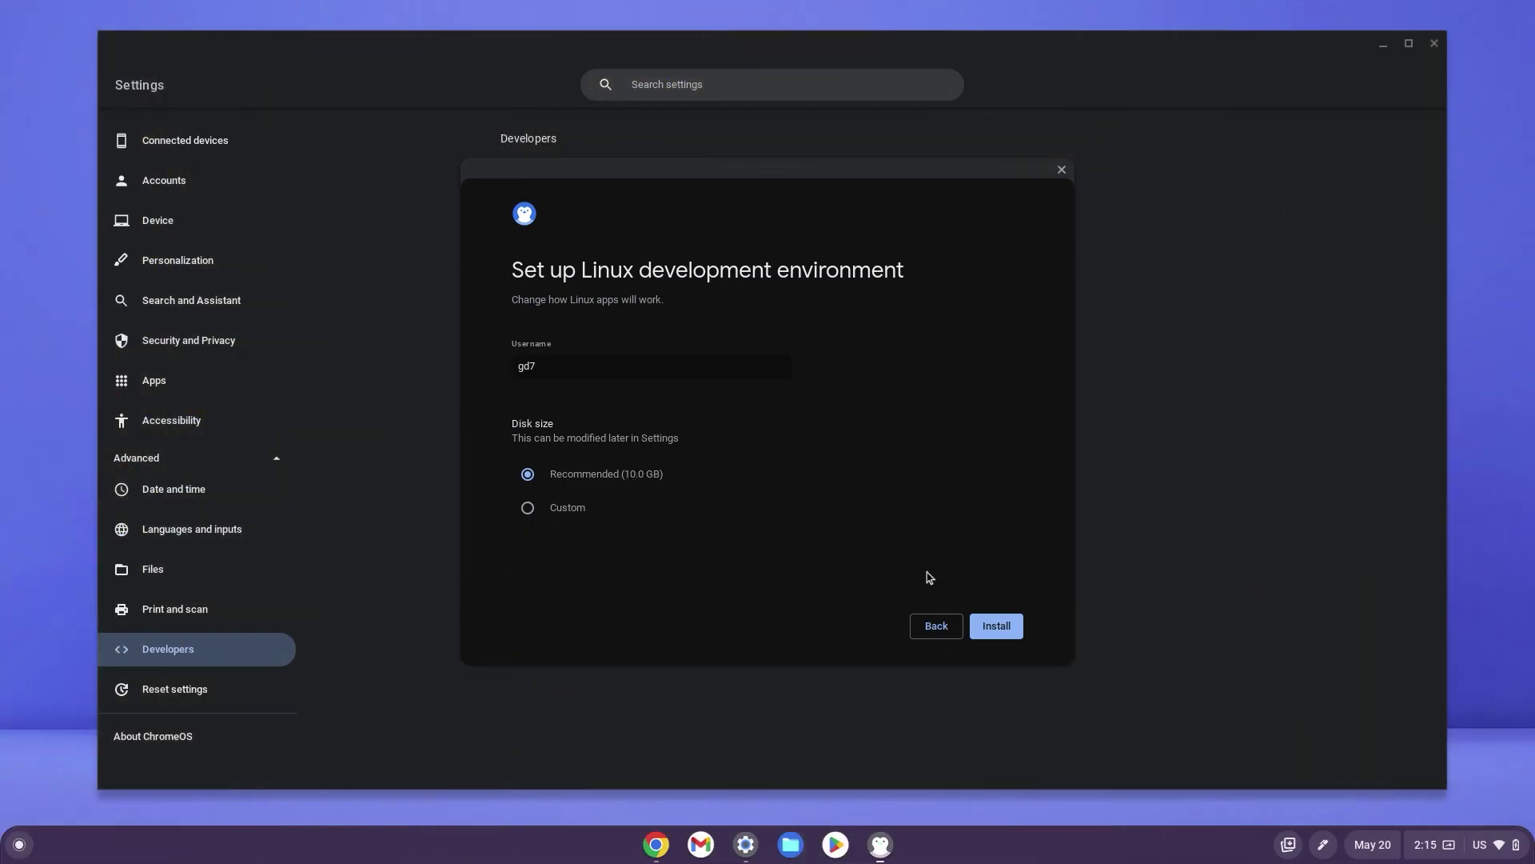
Step: Start the Linux install, select the resulting crostini error 56 text, and open a new Chrome tab
{"action": "left_click", "coordinate": [991, 629]}
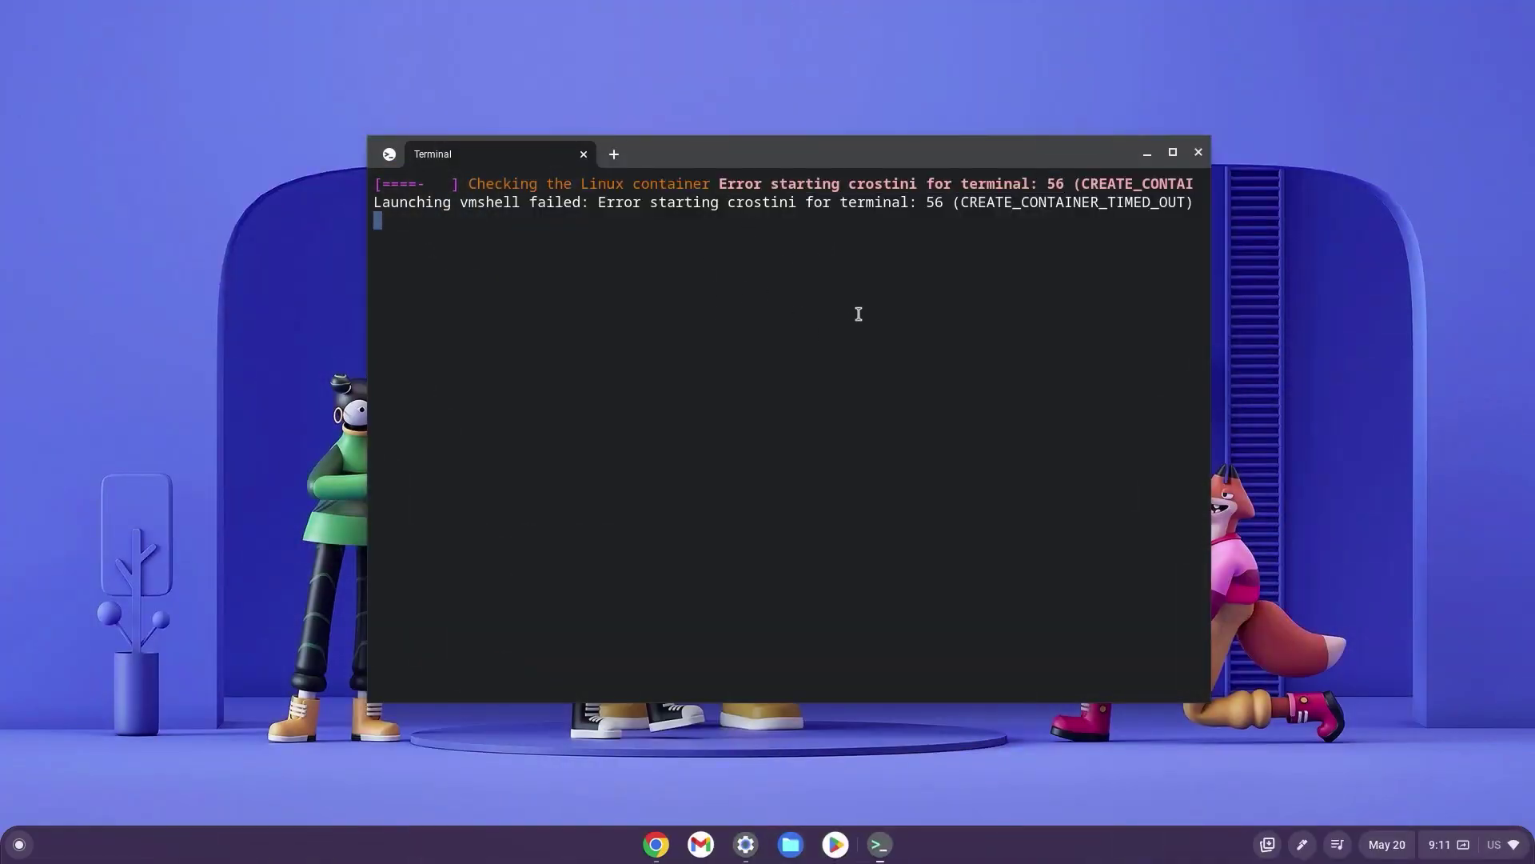
{"action": "left_click_drag", "start_coordinate": [722, 184], "coordinate": [1066, 184]}
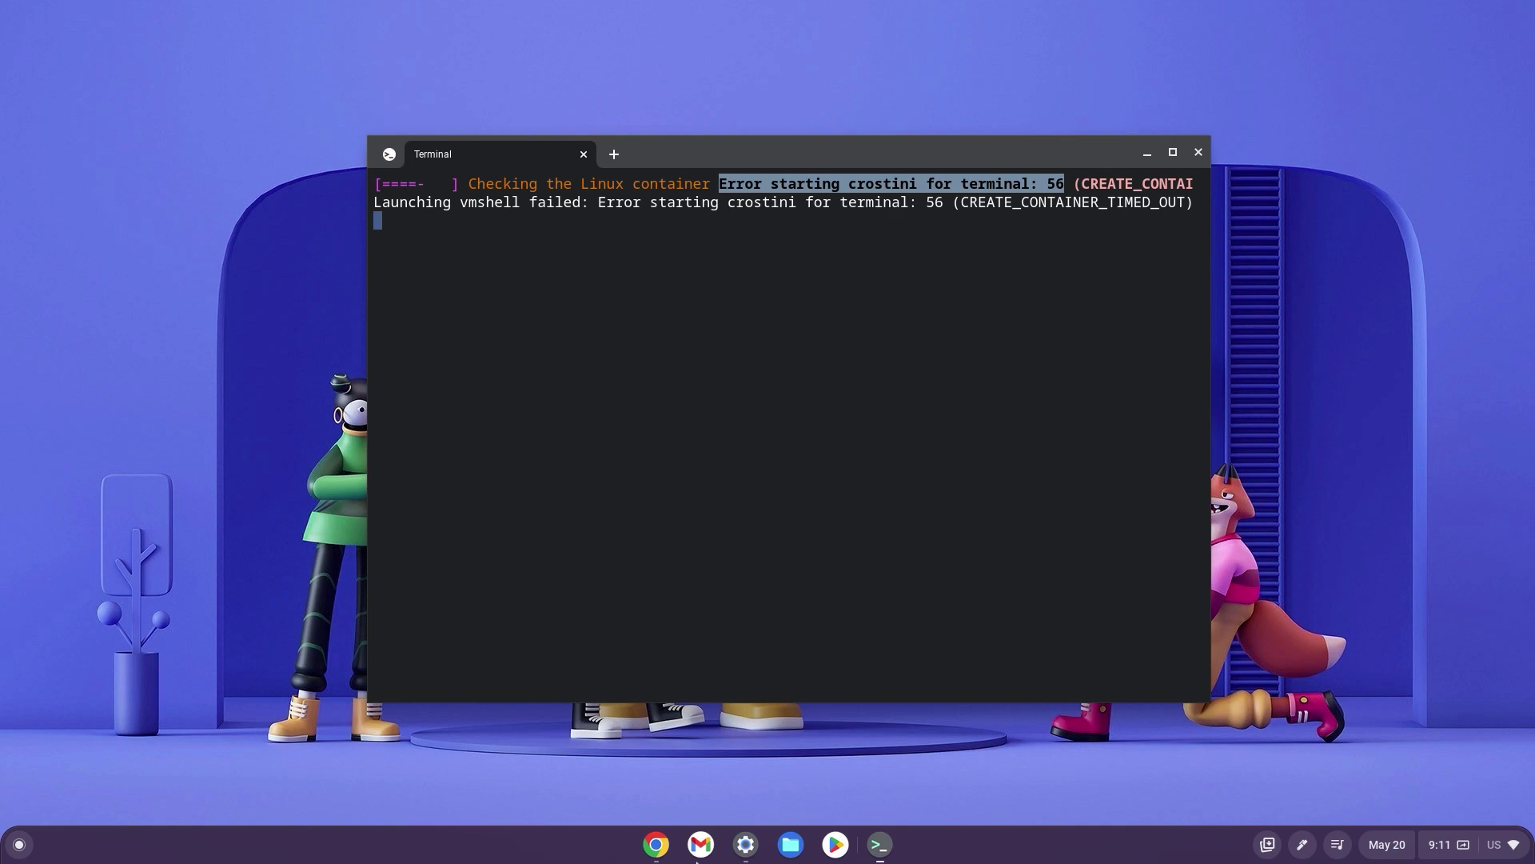
{"action": "right_click", "coordinate": [656, 844]}
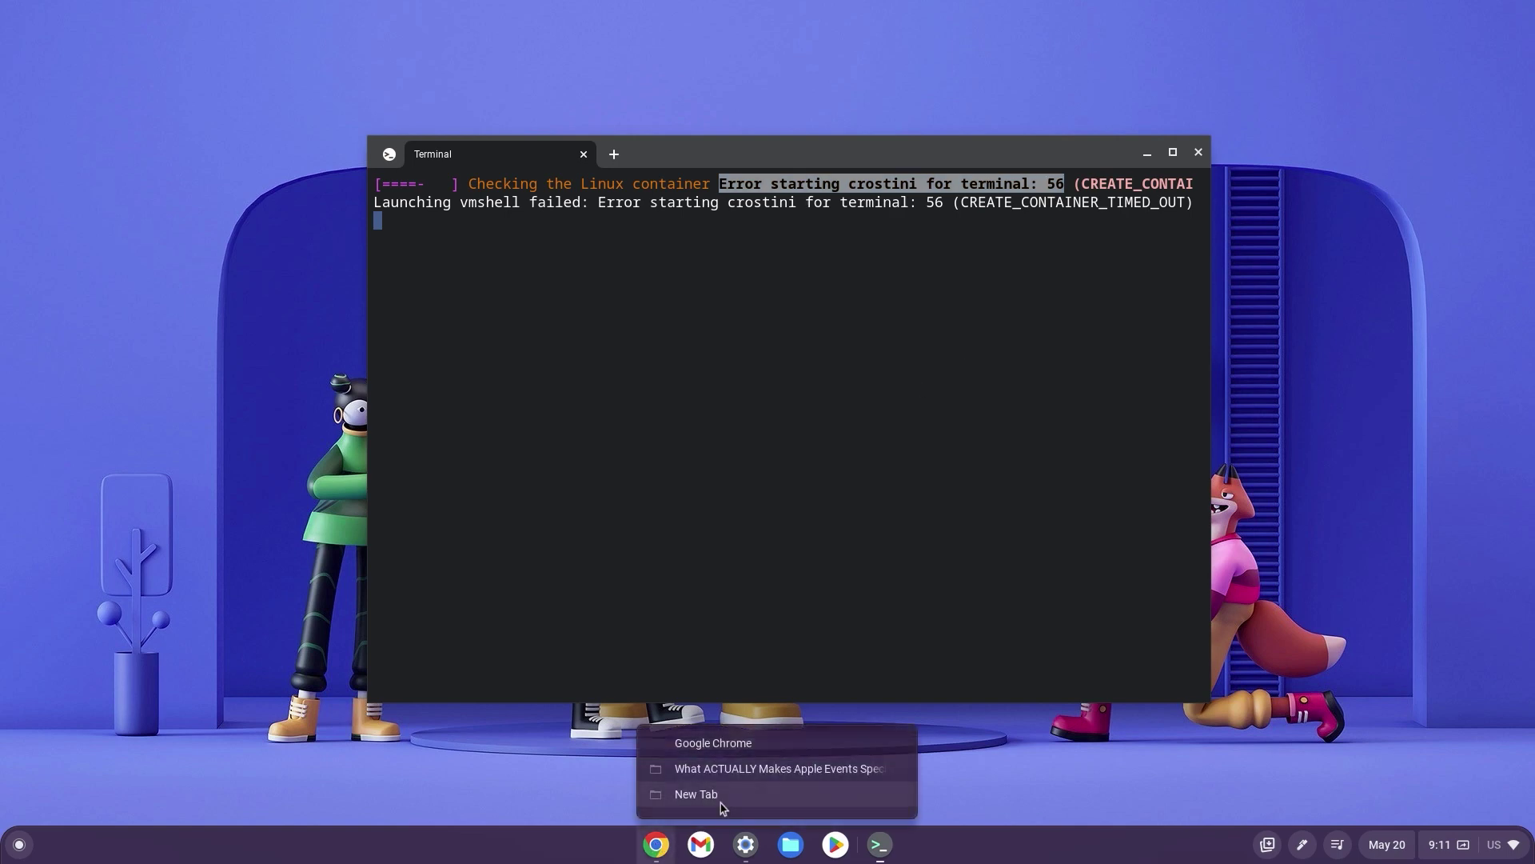
{"action": "left_click", "coordinate": [714, 792]}
Step: Search Google for the pasted crostini error 56 and read through the matching Reddit thread
{"action": "type", "text": "Error starting crostini for terminal: 56"}
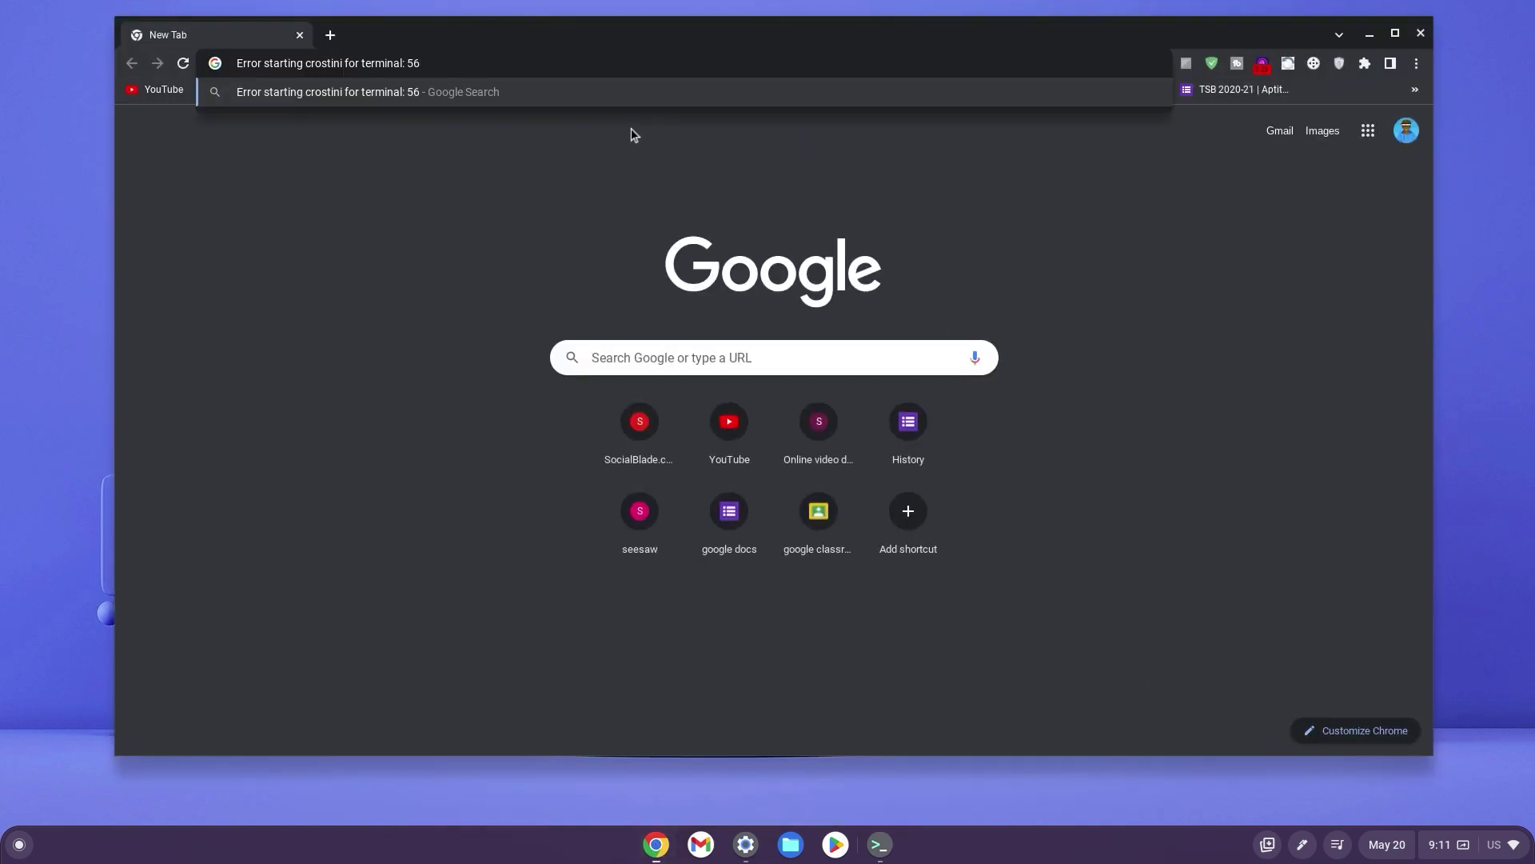
{"action": "key", "text": "Return"}
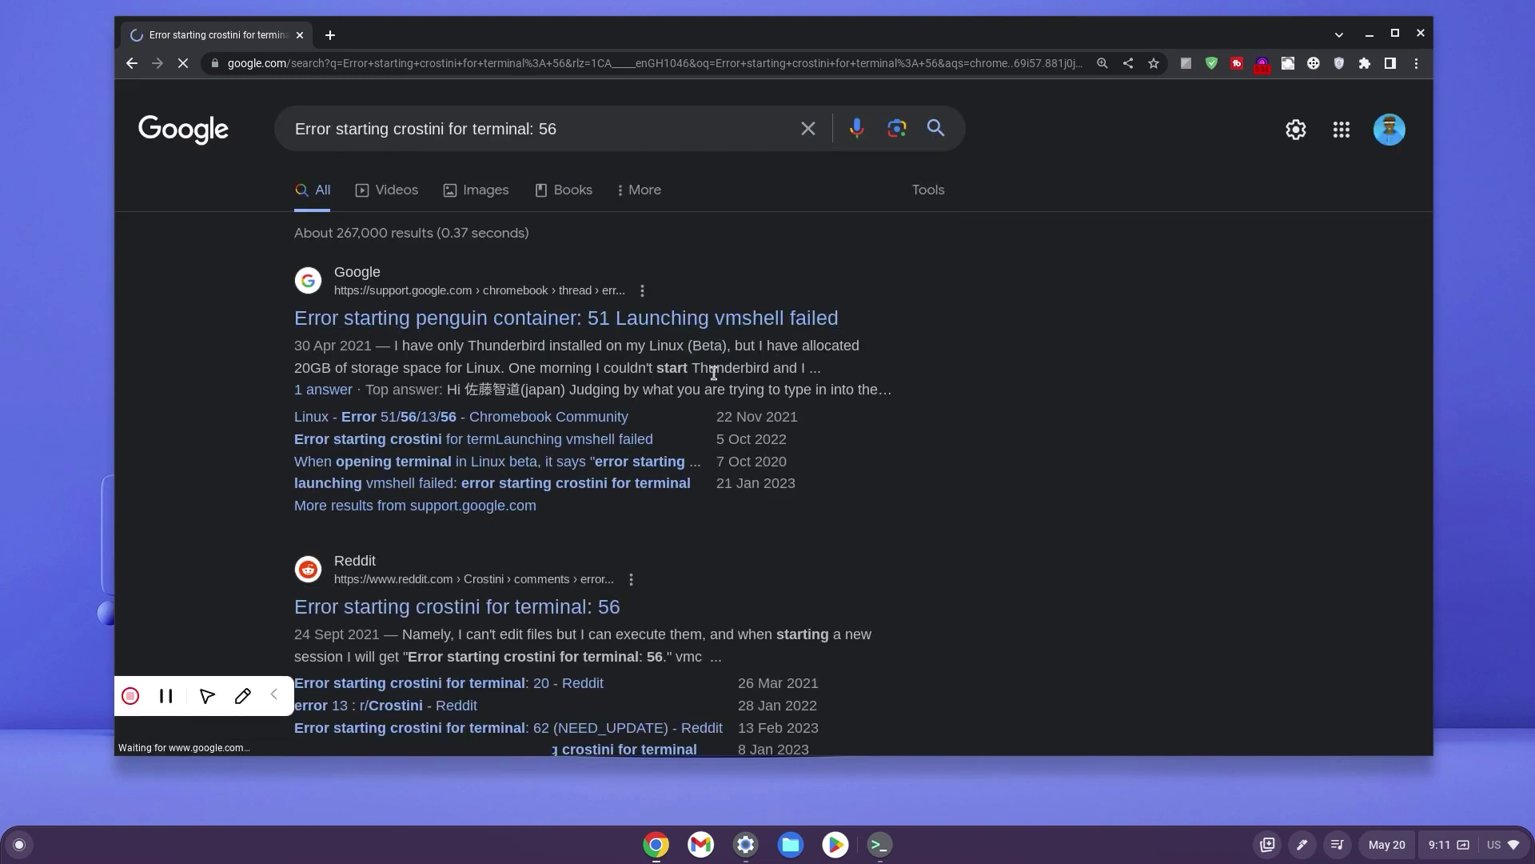
{"action": "scroll", "coordinate": [672, 439], "scroll_direction": "down", "scroll_amount": 1}
{"action": "scroll", "coordinate": [672, 440], "scroll_direction": "down", "scroll_amount": 3}
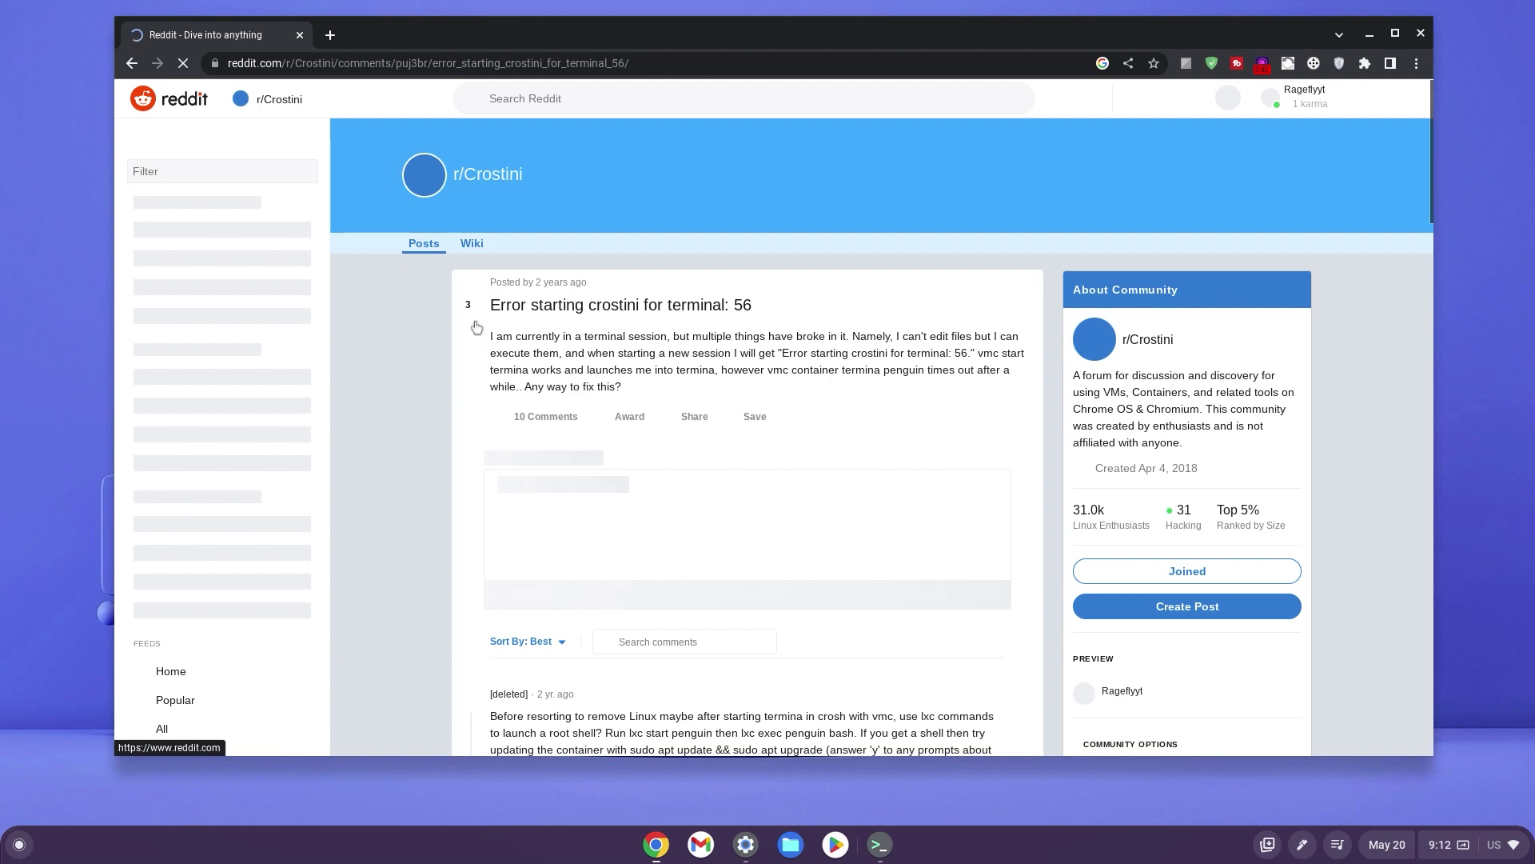
{"action": "scroll", "coordinate": [670, 366], "scroll_direction": "down", "scroll_amount": 5}
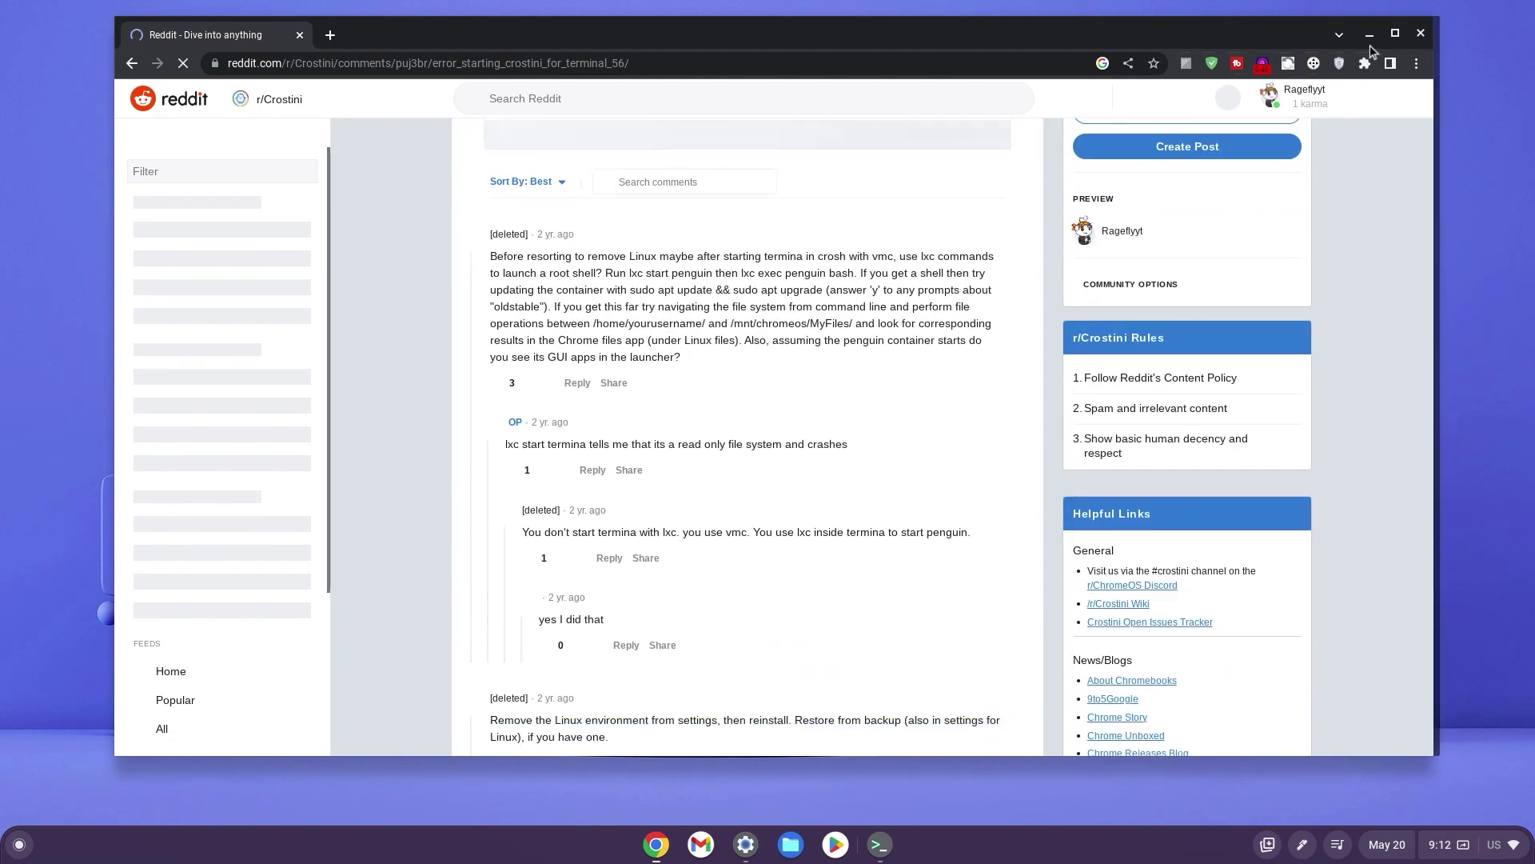
Step: Return to the search results, then minimize Chrome to bring the Terminal back
{"action": "left_click", "coordinate": [132, 63]}
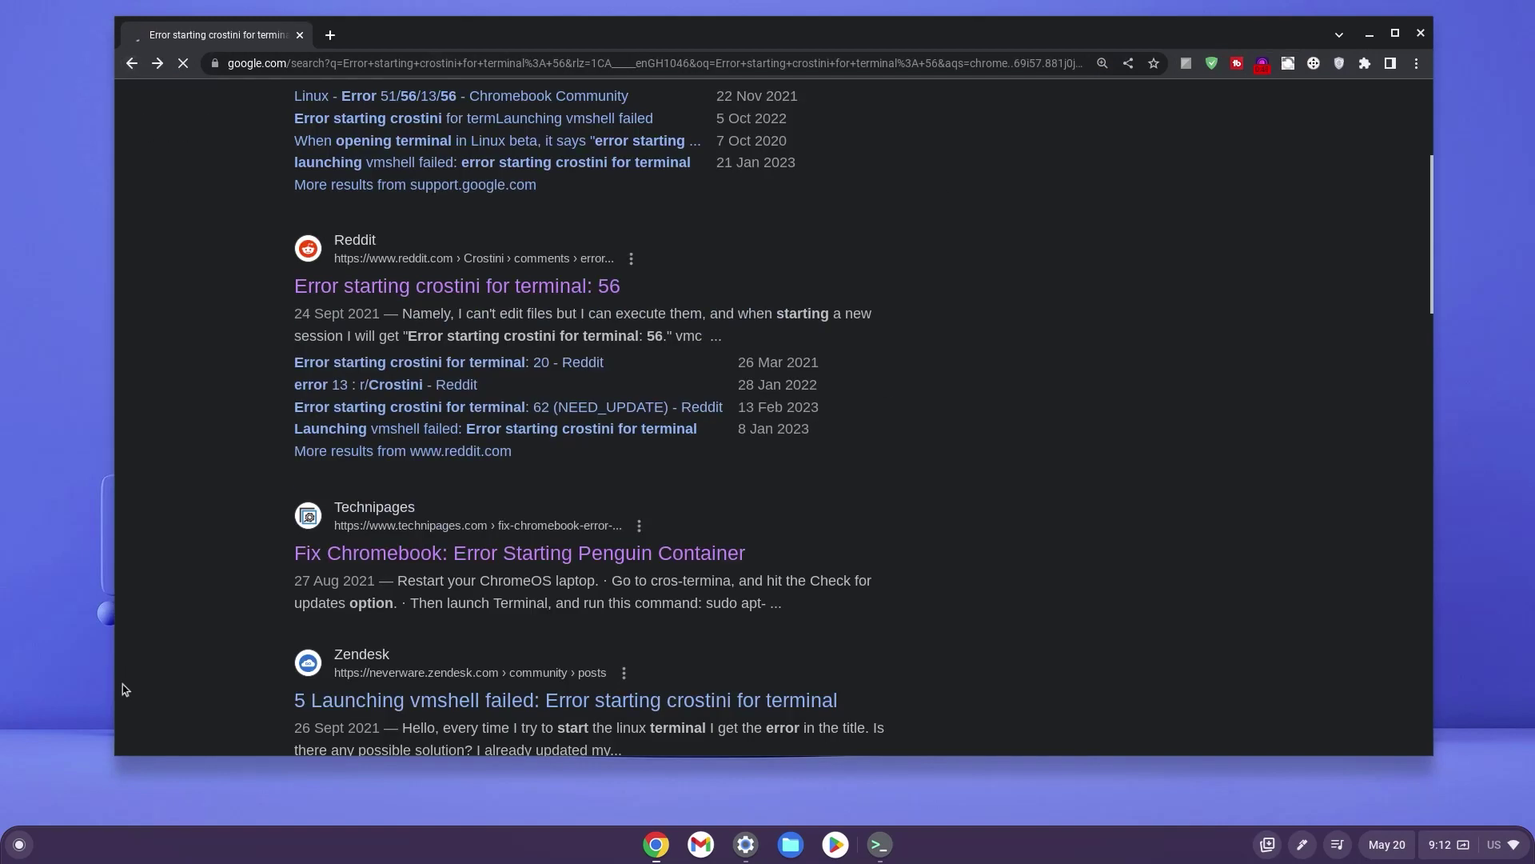
{"action": "mouse_move", "coordinate": [128, 725]}
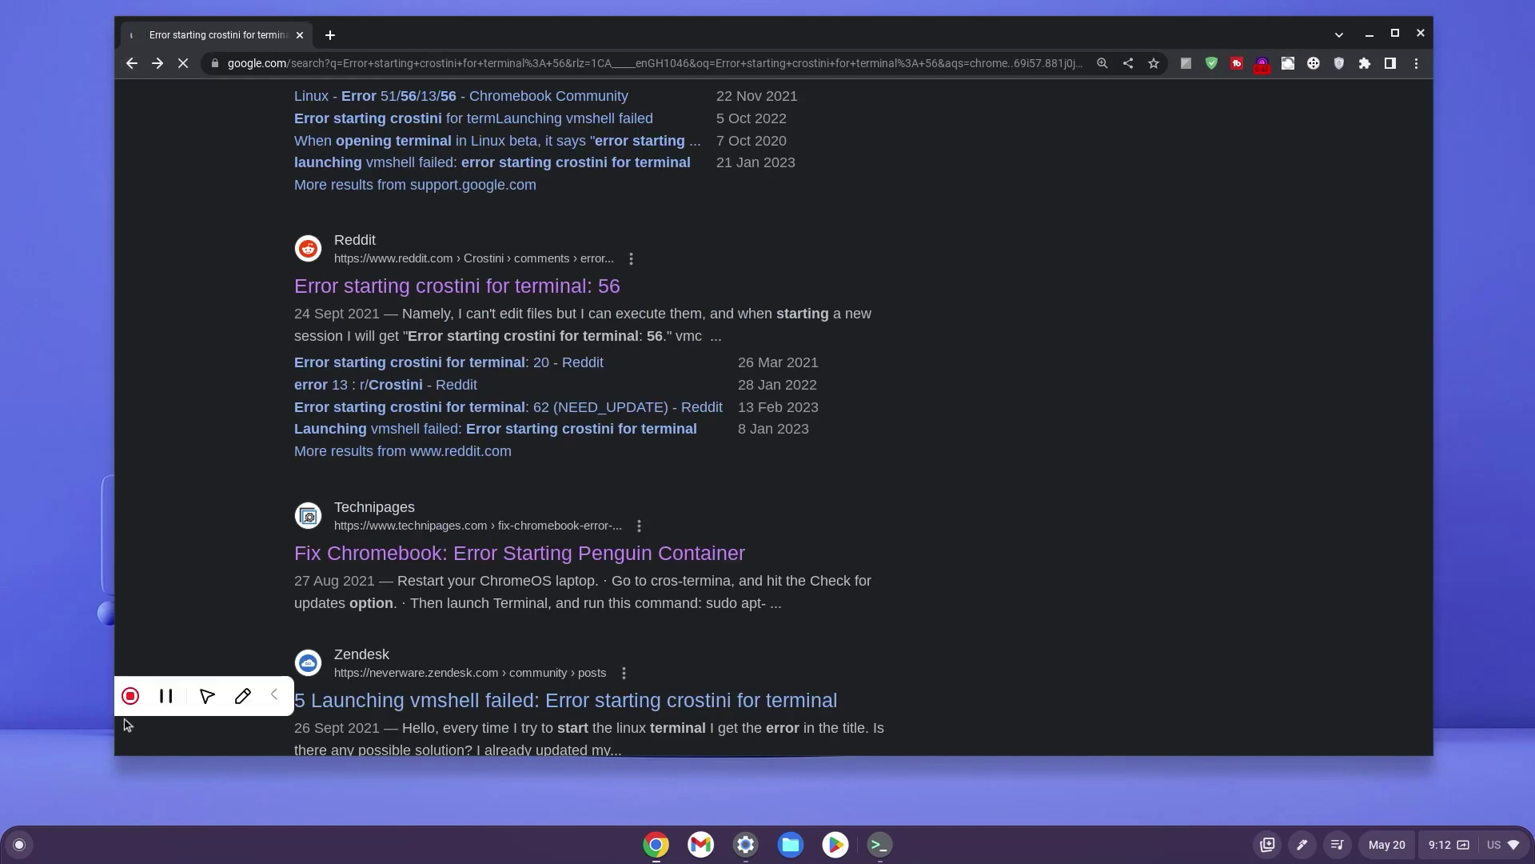
{"action": "left_click", "coordinate": [164, 695]}
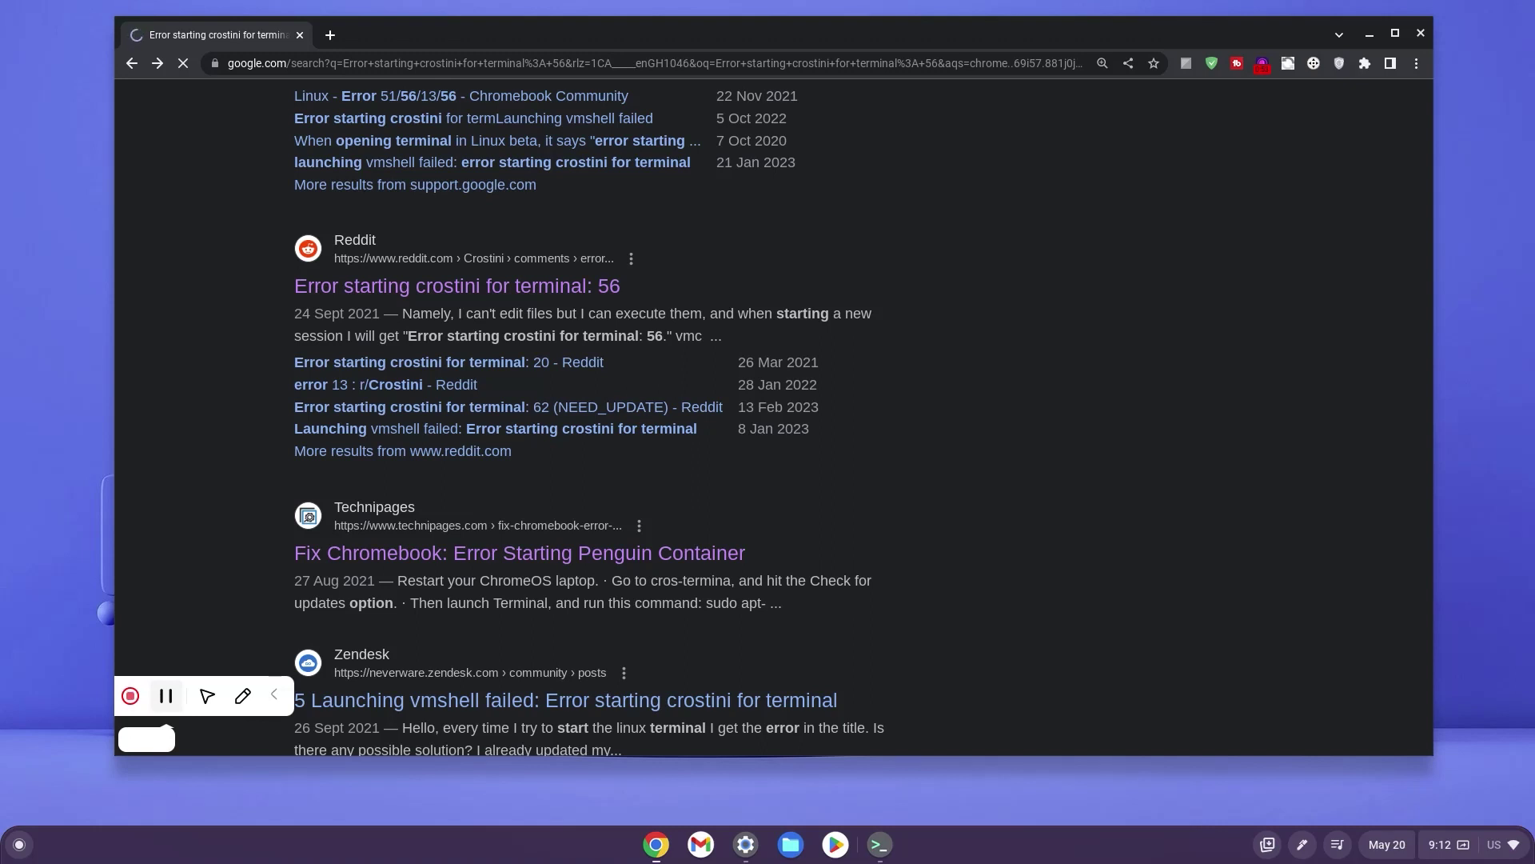
{"action": "left_click", "coordinate": [131, 694]}
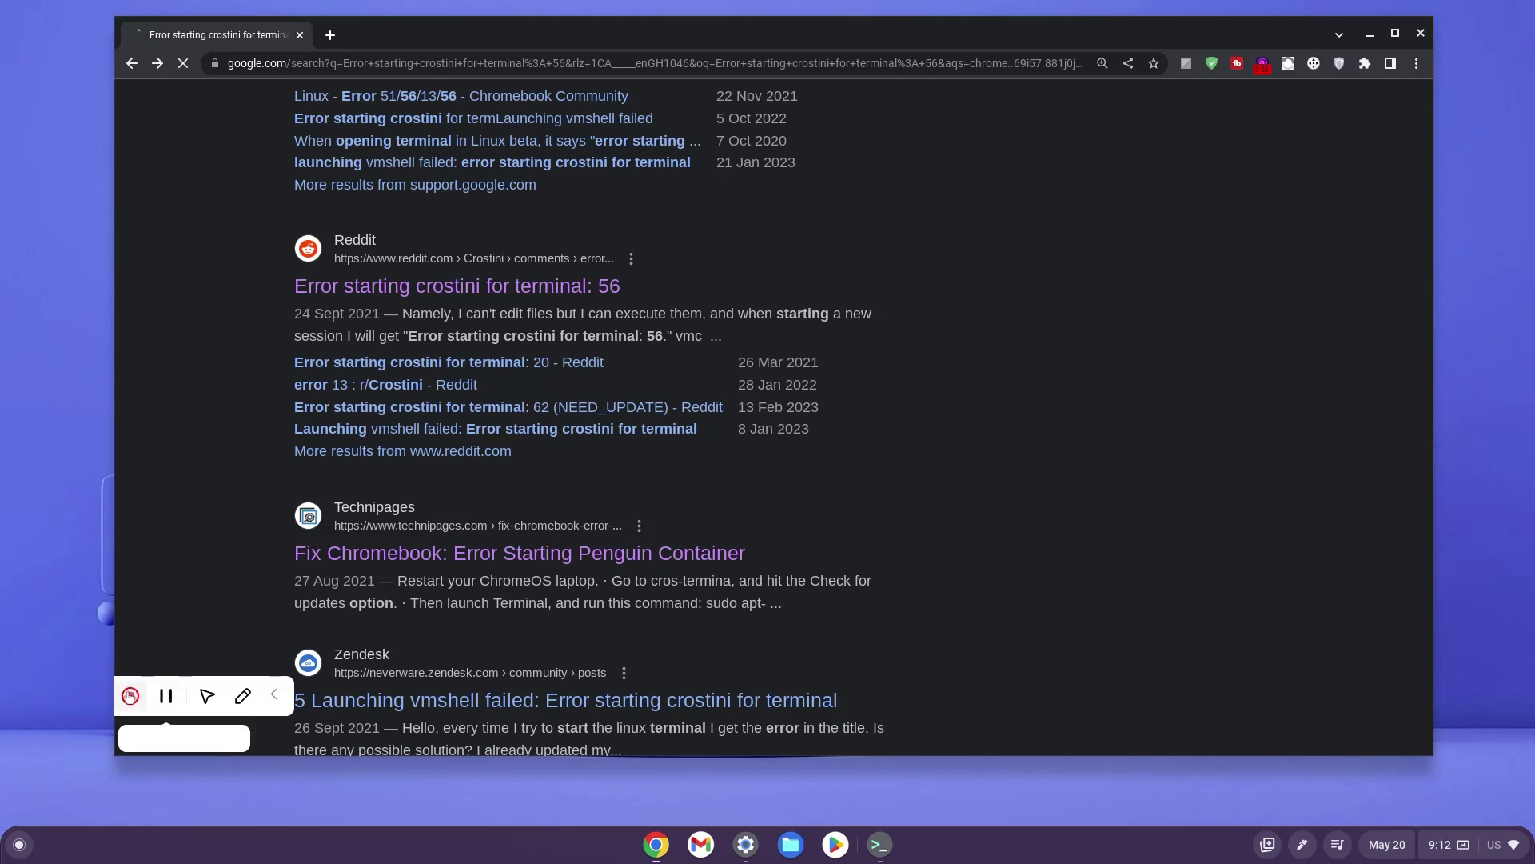
{"action": "left_click", "coordinate": [1369, 35]}
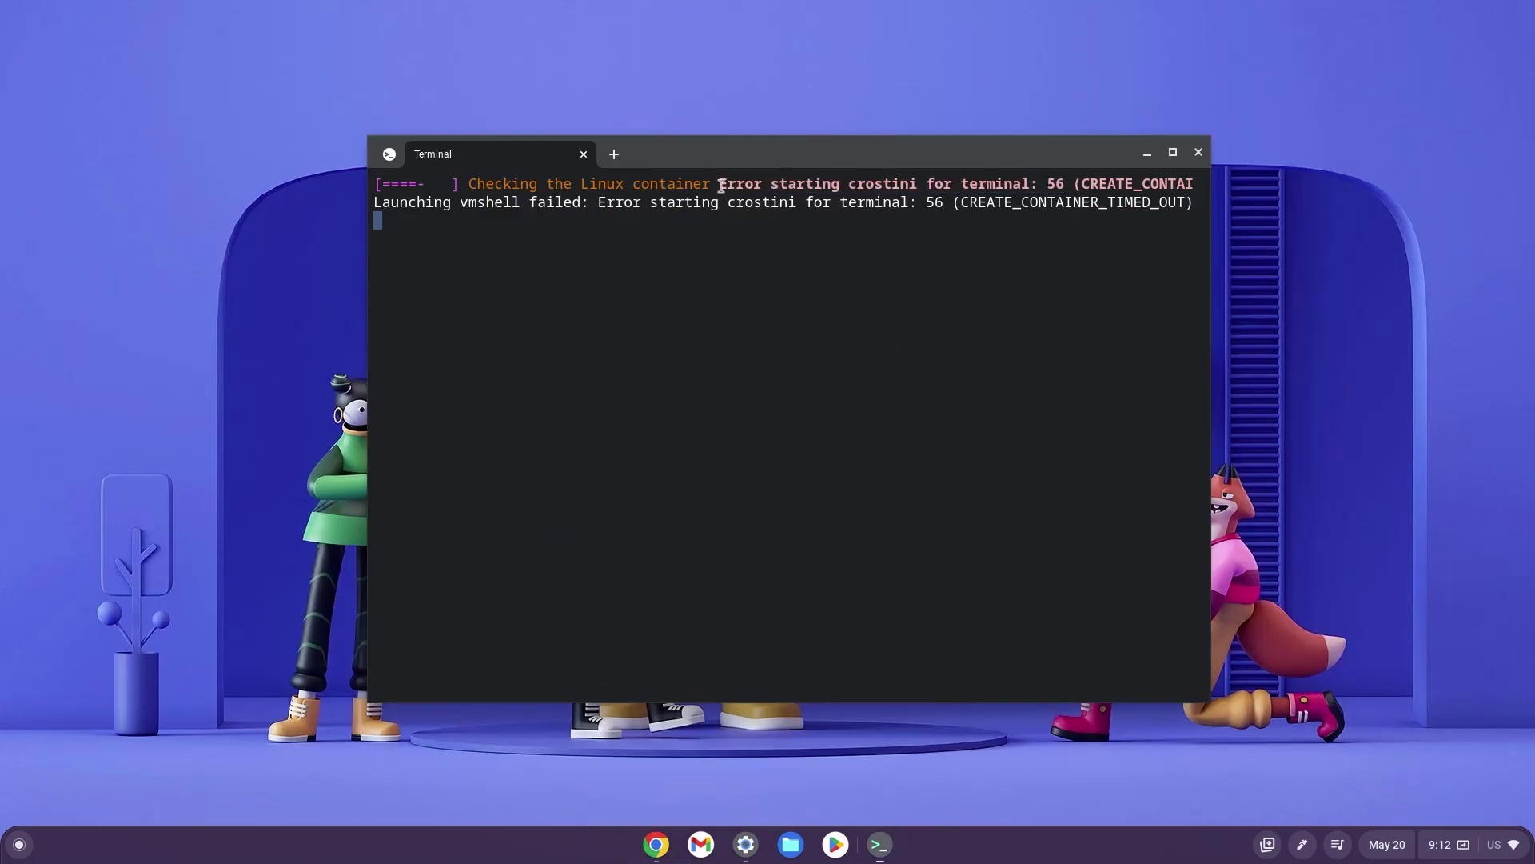
Step: Highlight the orange 'Error starting crostini for terminal' message in the Terminal
{"action": "left_click_drag", "start_coordinate": [721, 184], "coordinate": [1067, 178]}
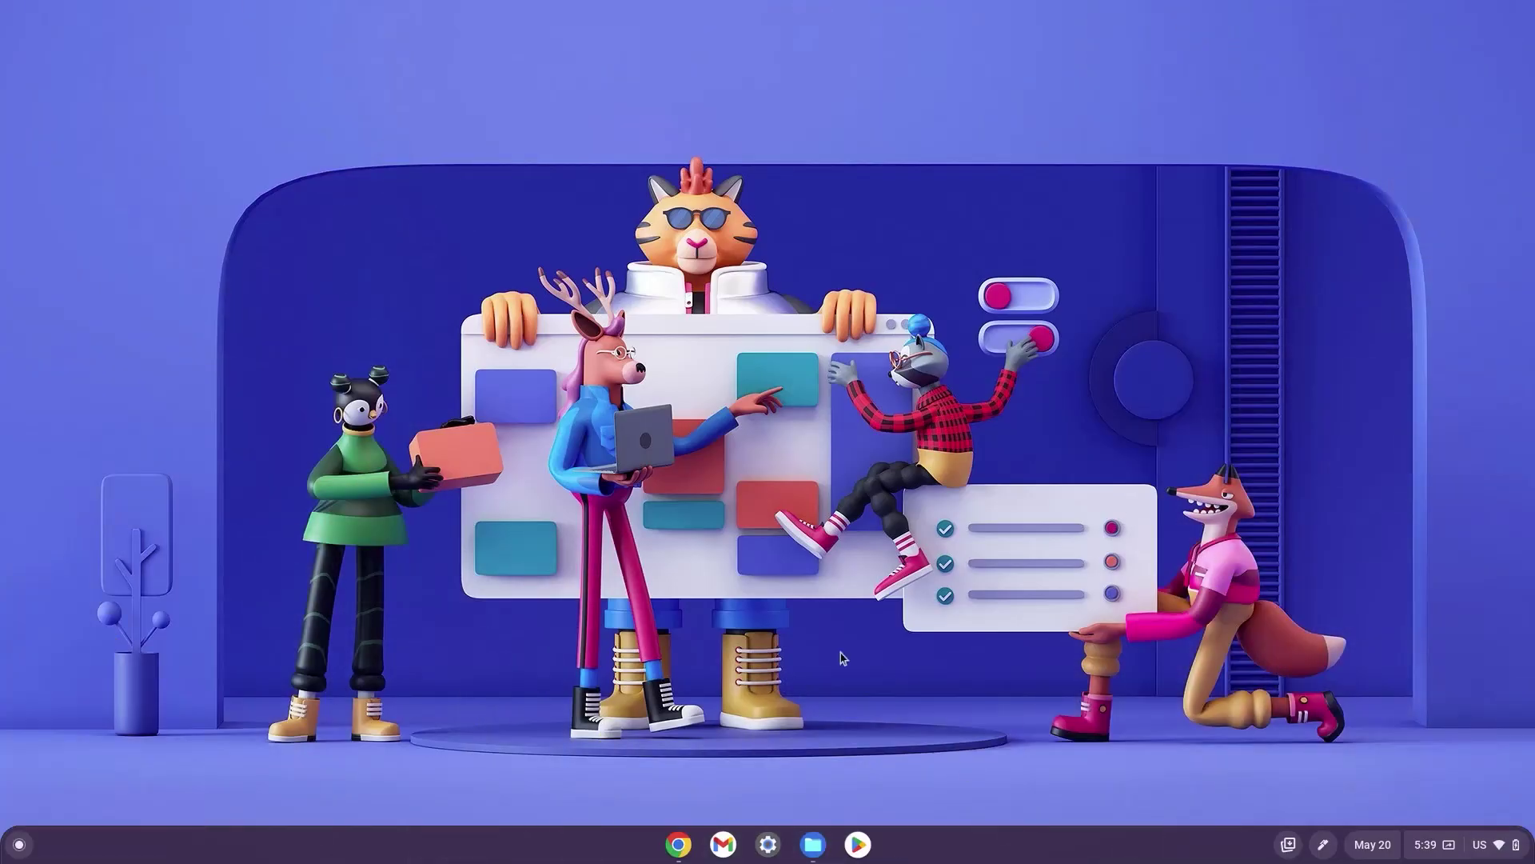
Step: Open Settings' About ChromeOS page and highlight the version number 110.0.5481.181
{"action": "left_click", "coordinate": [768, 845]}
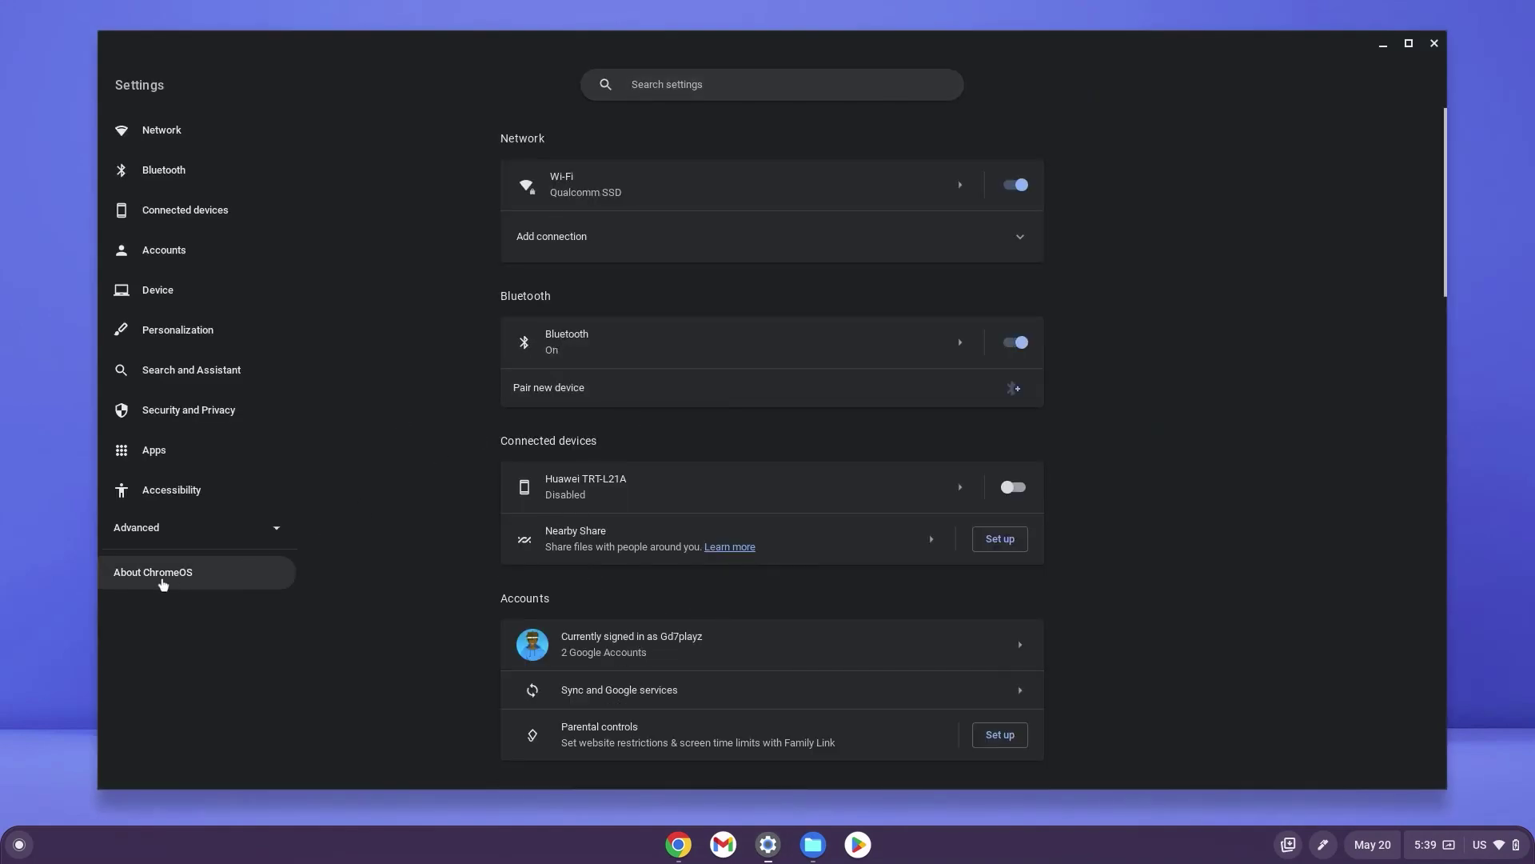
{"action": "left_click", "coordinate": [163, 585]}
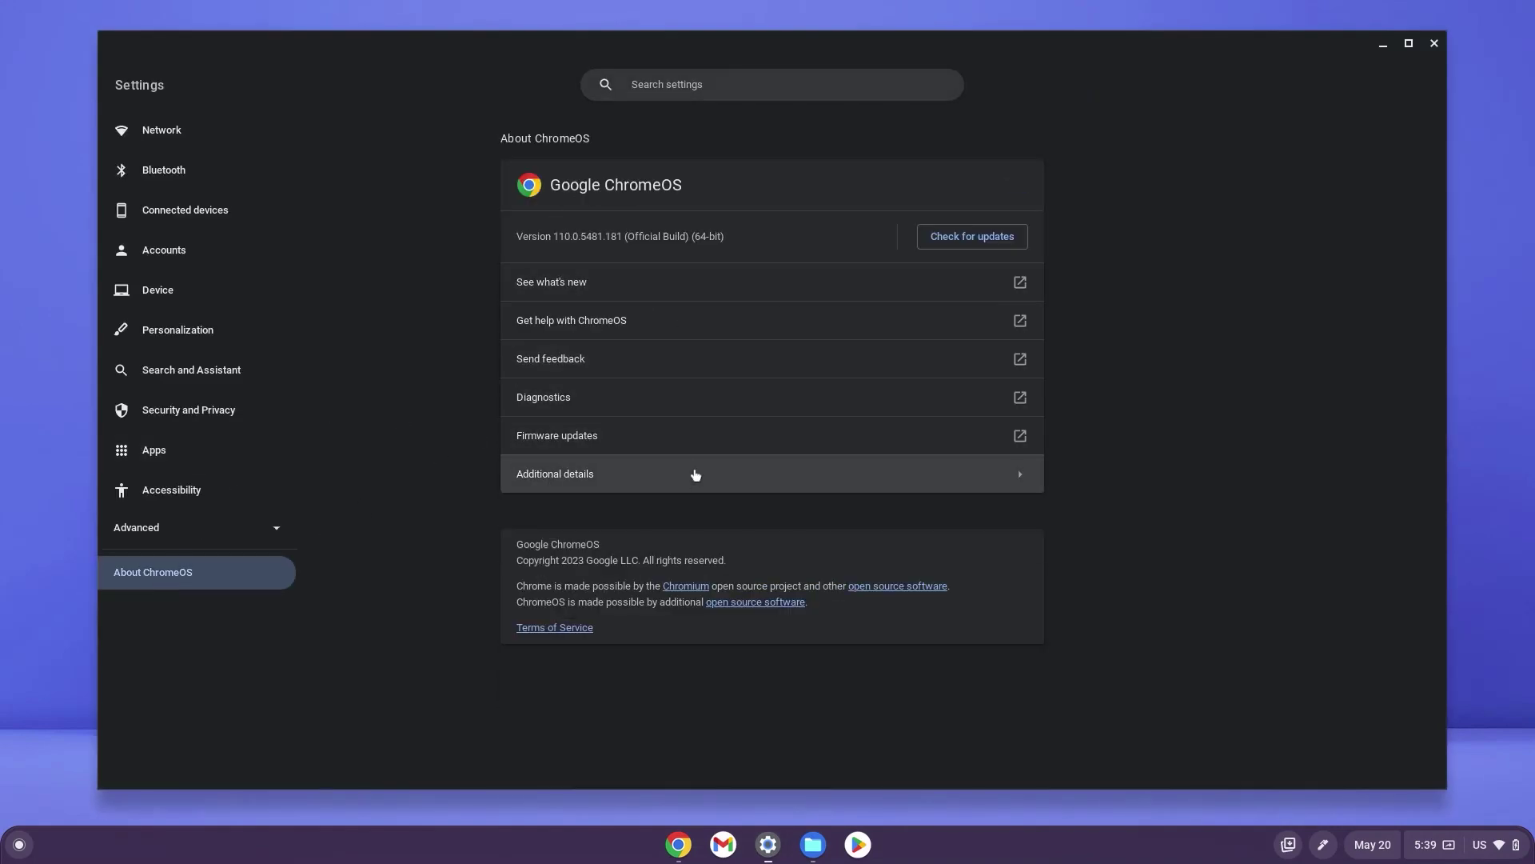
{"action": "left_click_drag", "start_coordinate": [515, 238], "coordinate": [749, 240]}
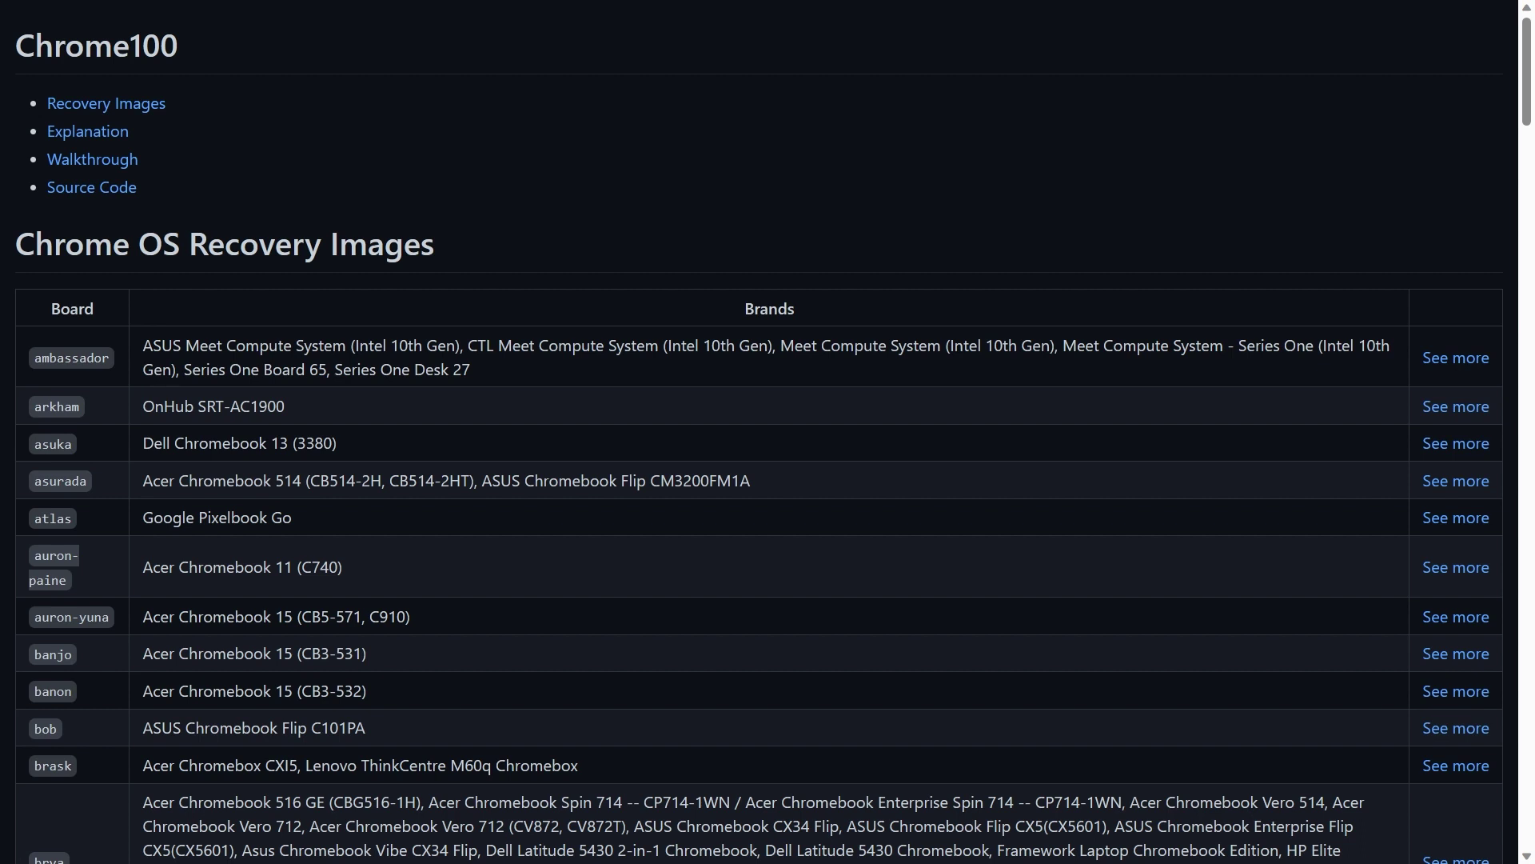
Step: Scroll down the Chrome100 Recovery Images table to browse boards and Chromebook brands
{"action": "scroll", "coordinate": [767, 432], "scroll_direction": "down", "scroll_amount": 1}
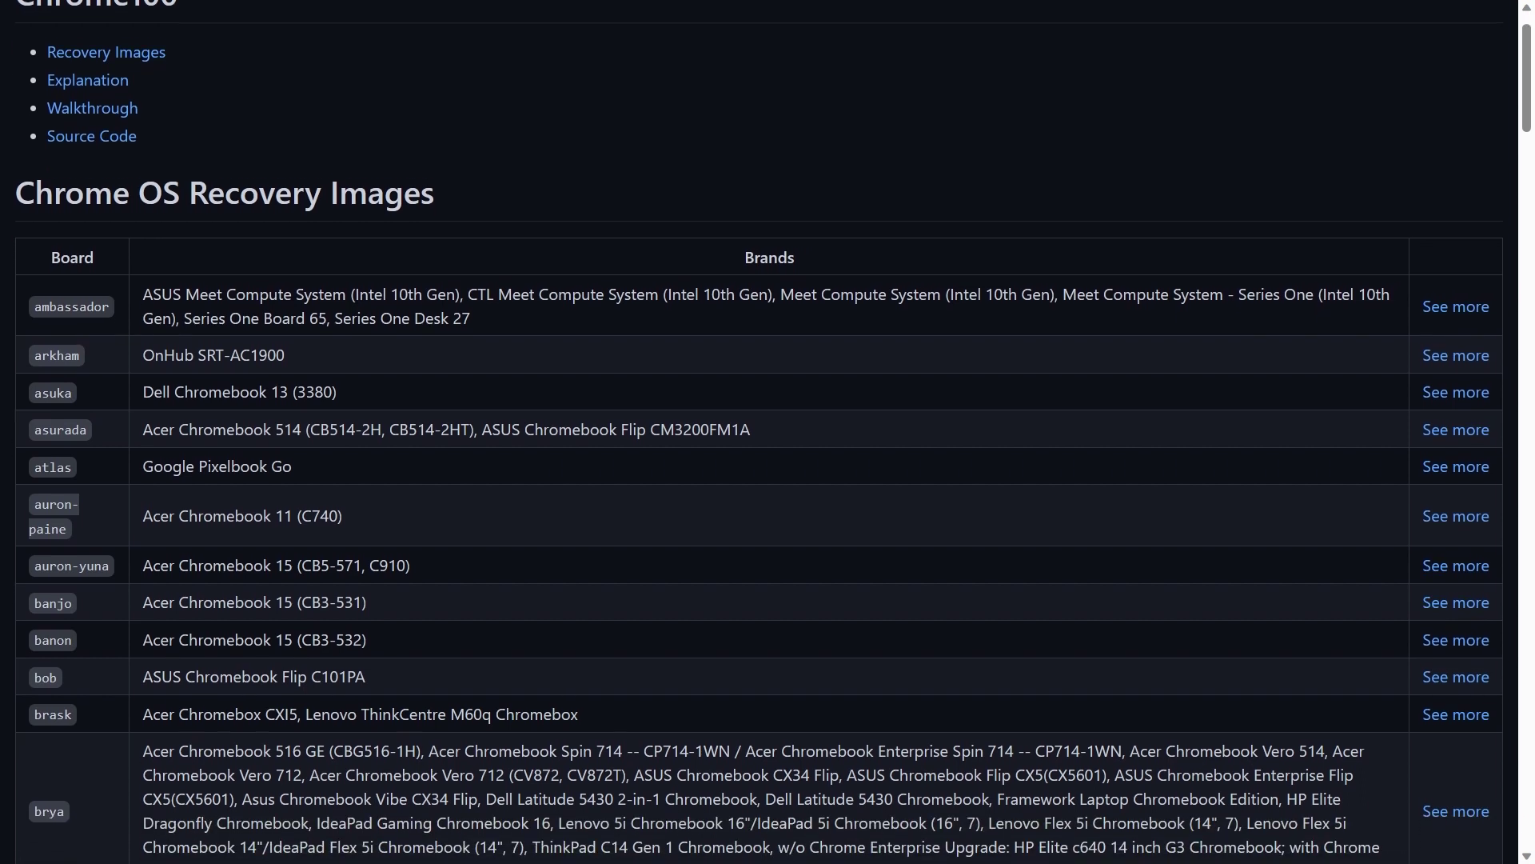
{"action": "scroll", "coordinate": [768, 432], "scroll_direction": "down", "scroll_amount": 2}
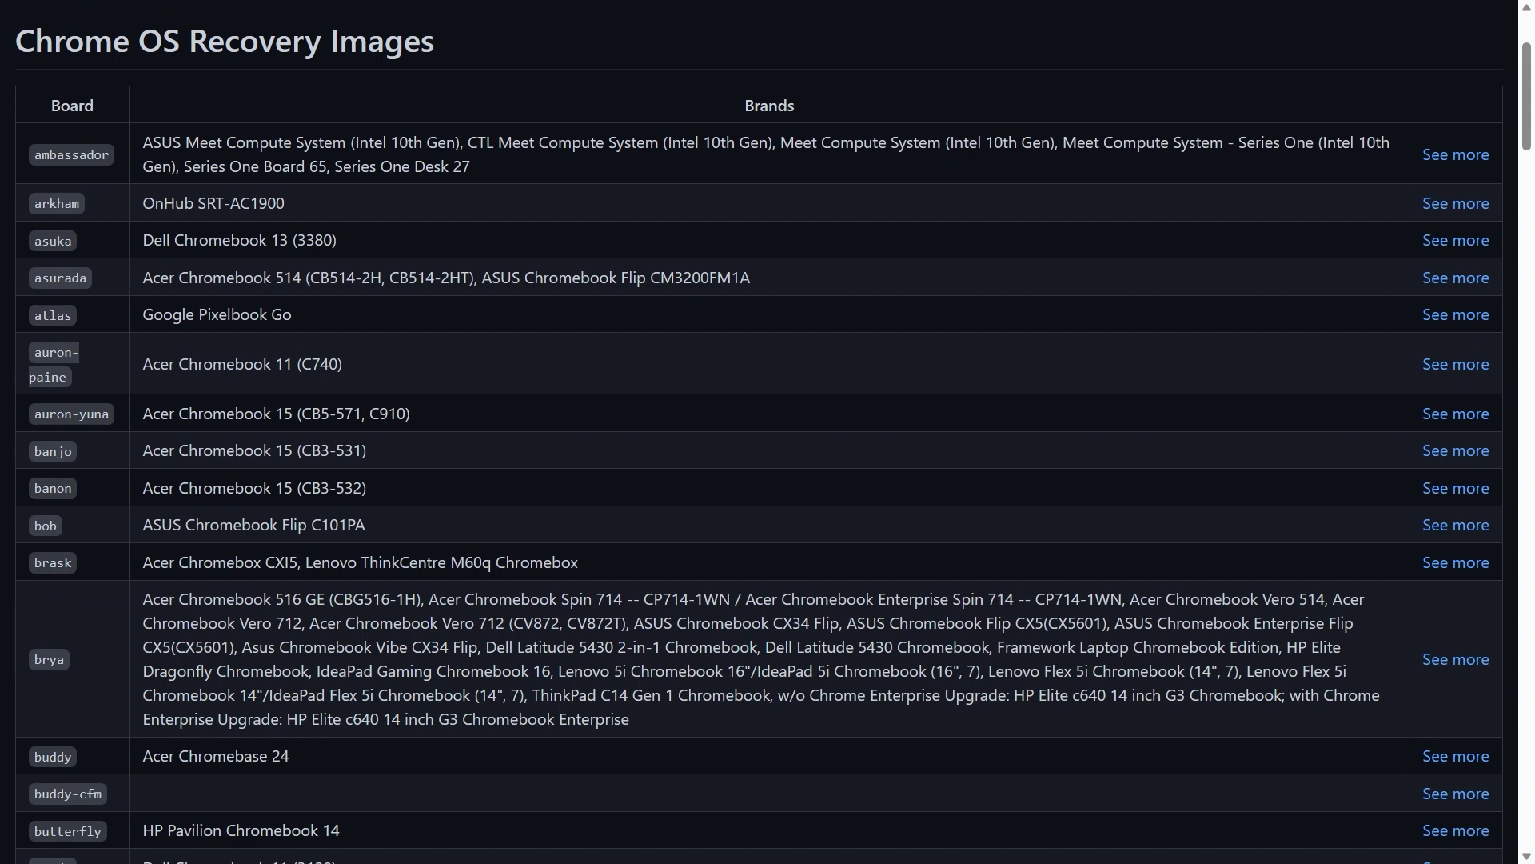
{"action": "scroll", "coordinate": [768, 432], "scroll_direction": "down", "scroll_amount": 2}
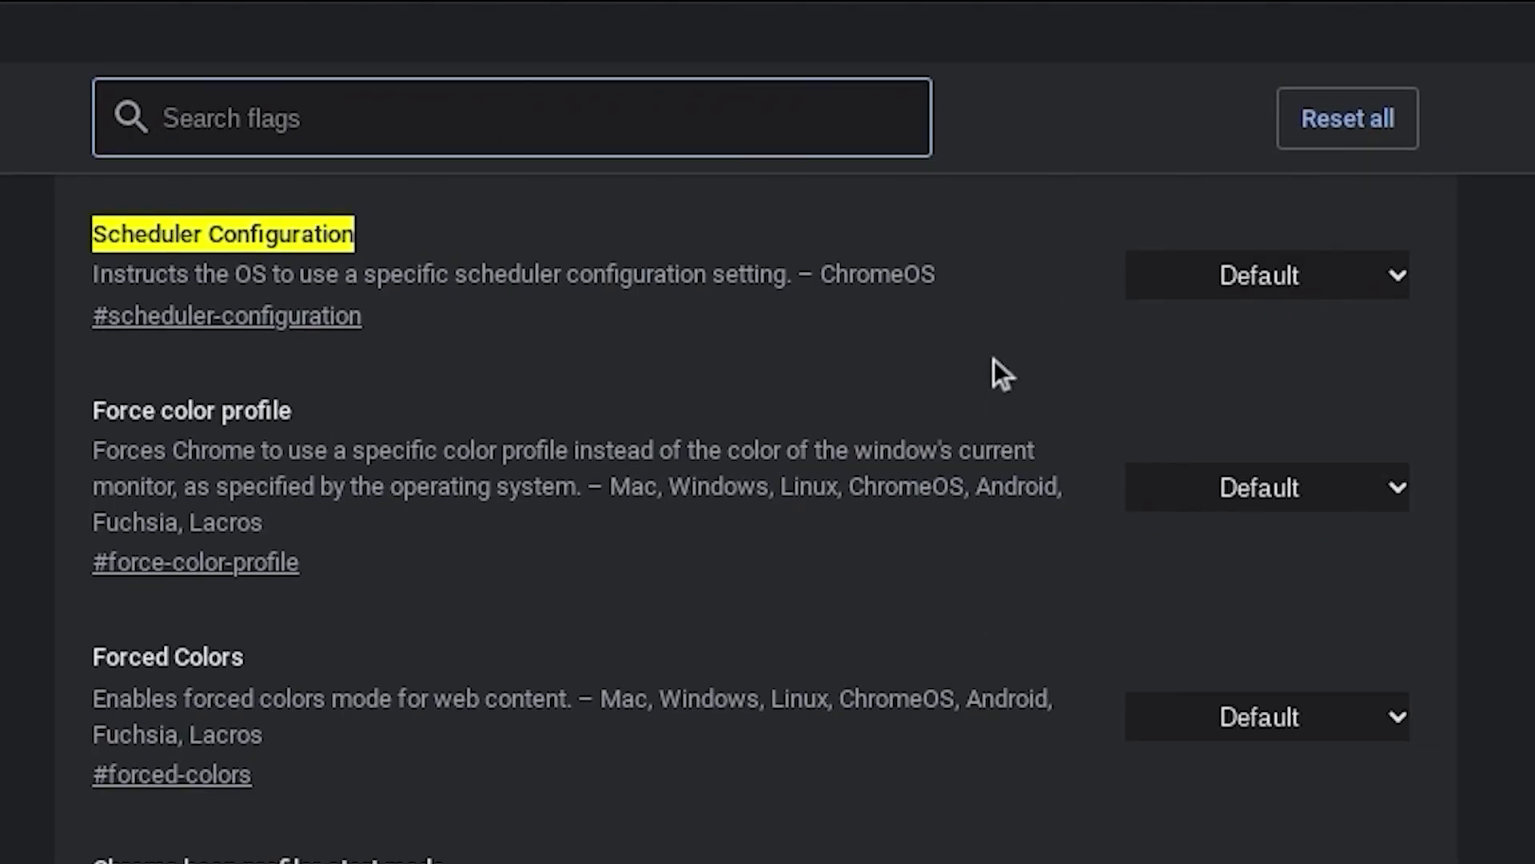
Step: Set Scheduler Configuration to enable Hyper-Threading and Crostini GPU Support to Enabled, using the Flags.txt notes
{"action": "left_click", "coordinate": [1183, 287]}
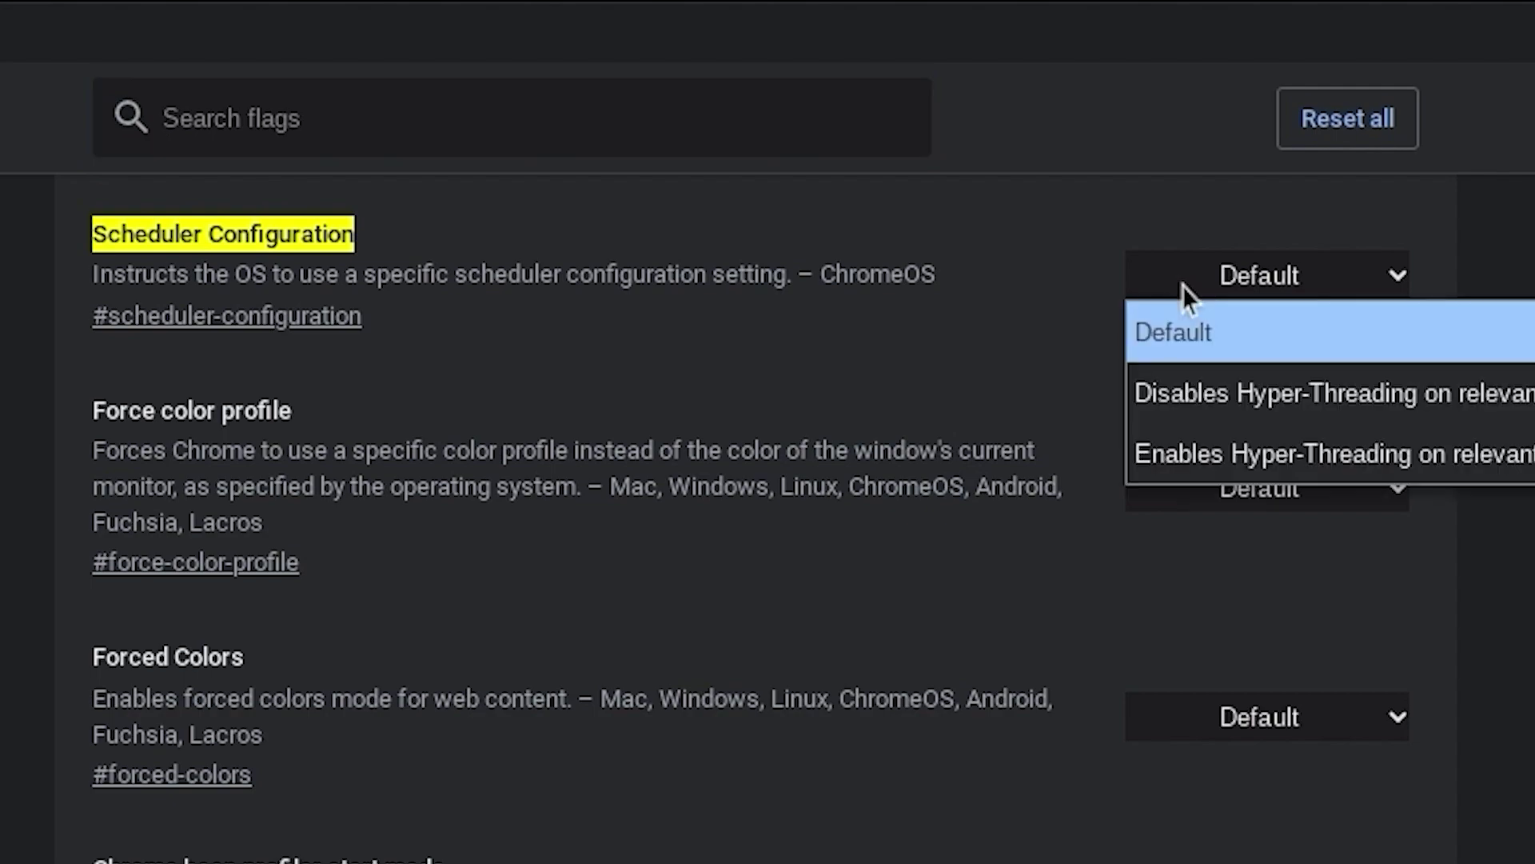
{"action": "left_click", "coordinate": [1255, 454]}
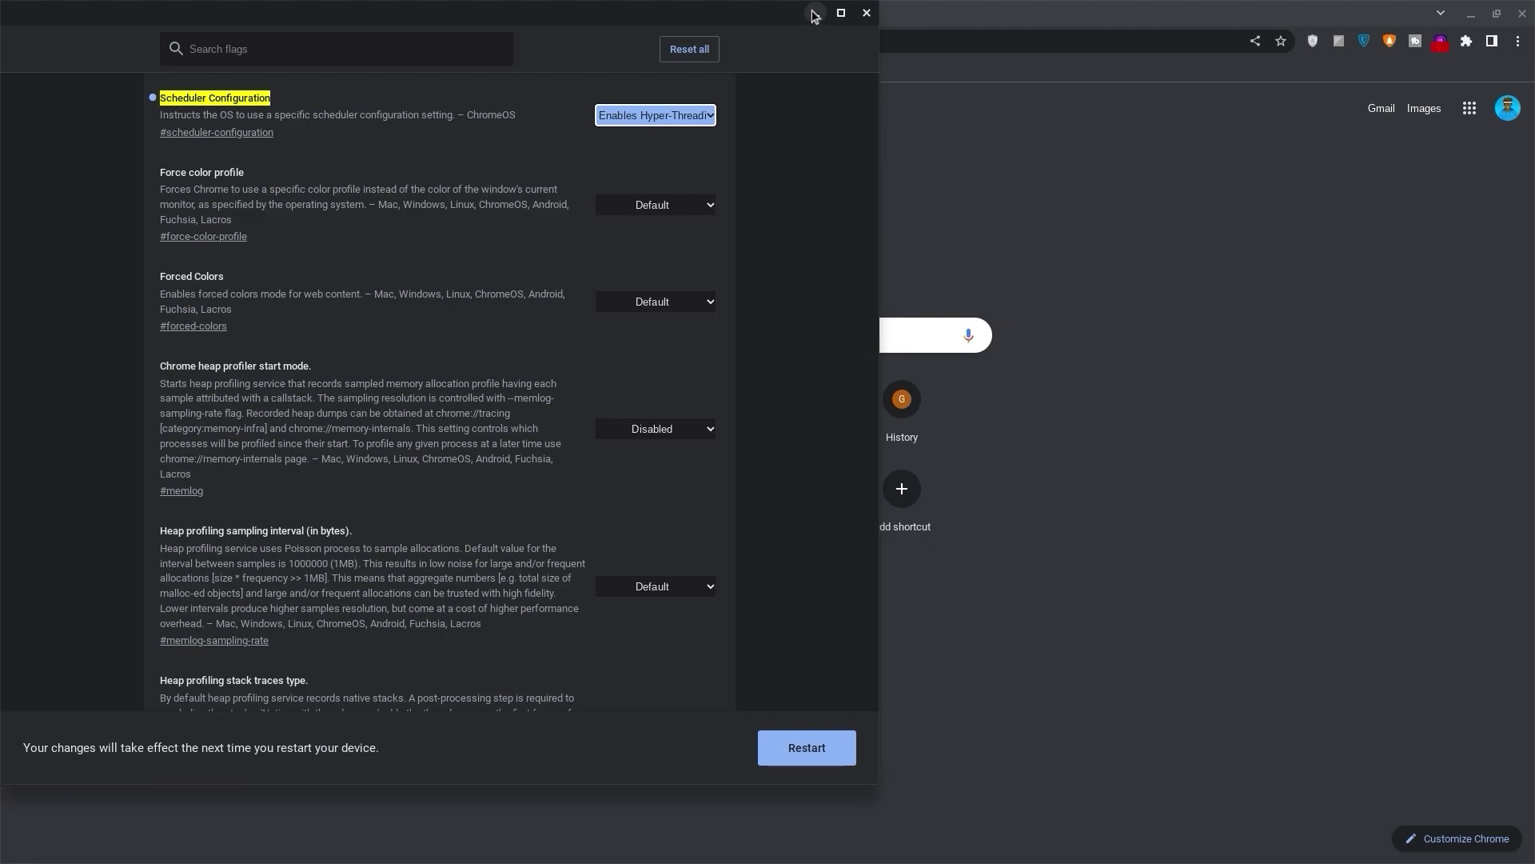
{"action": "left_click", "coordinate": [813, 13]}
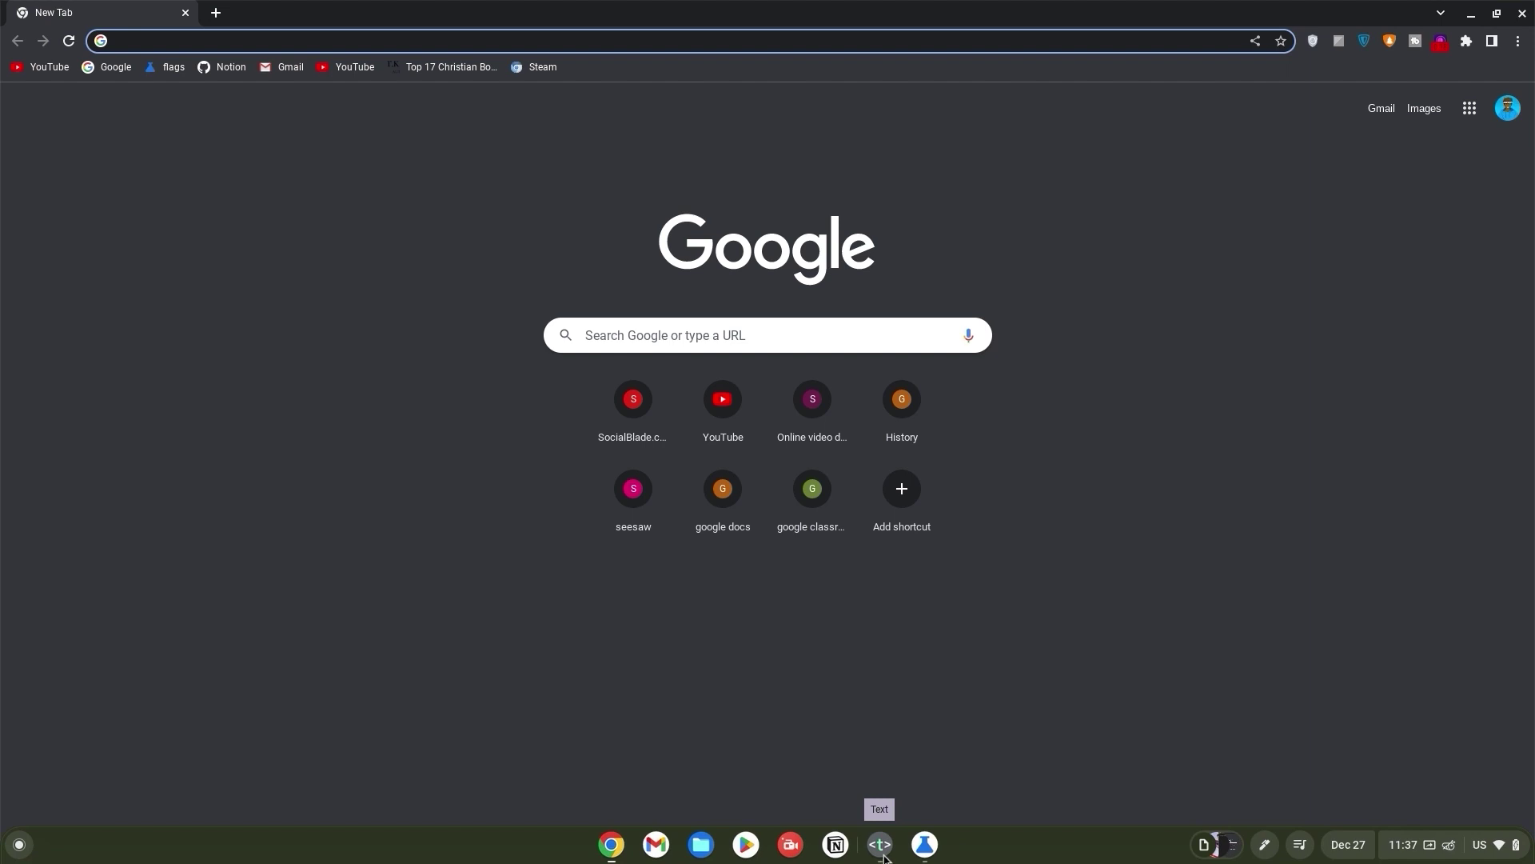
{"action": "left_click", "coordinate": [884, 856]}
{"action": "left_click_drag", "start_coordinate": [894, 190], "coordinate": [1430, 190]}
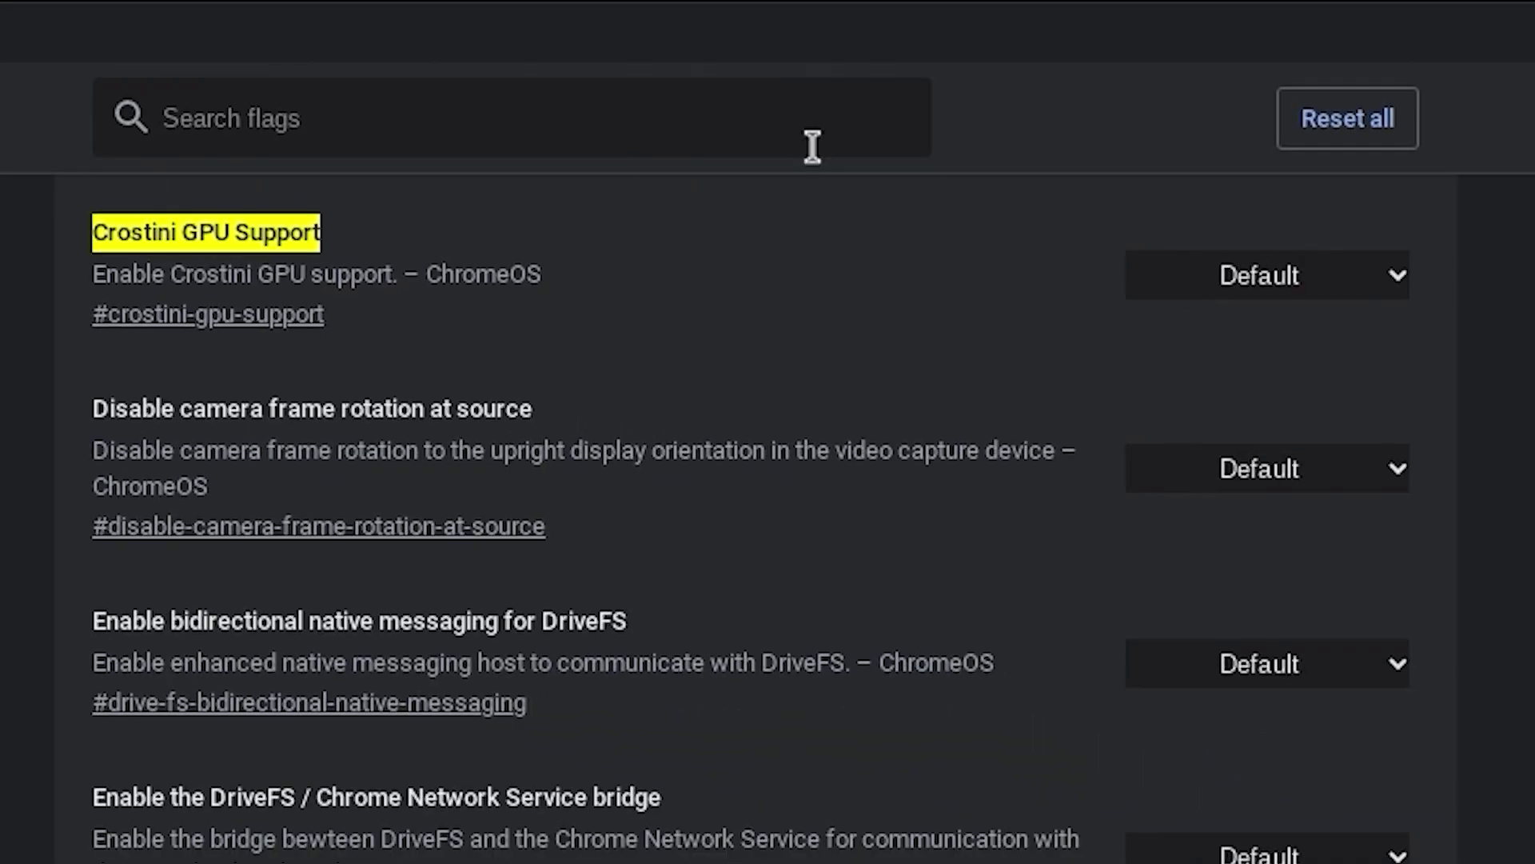
{"action": "left_click", "coordinate": [1242, 276]}
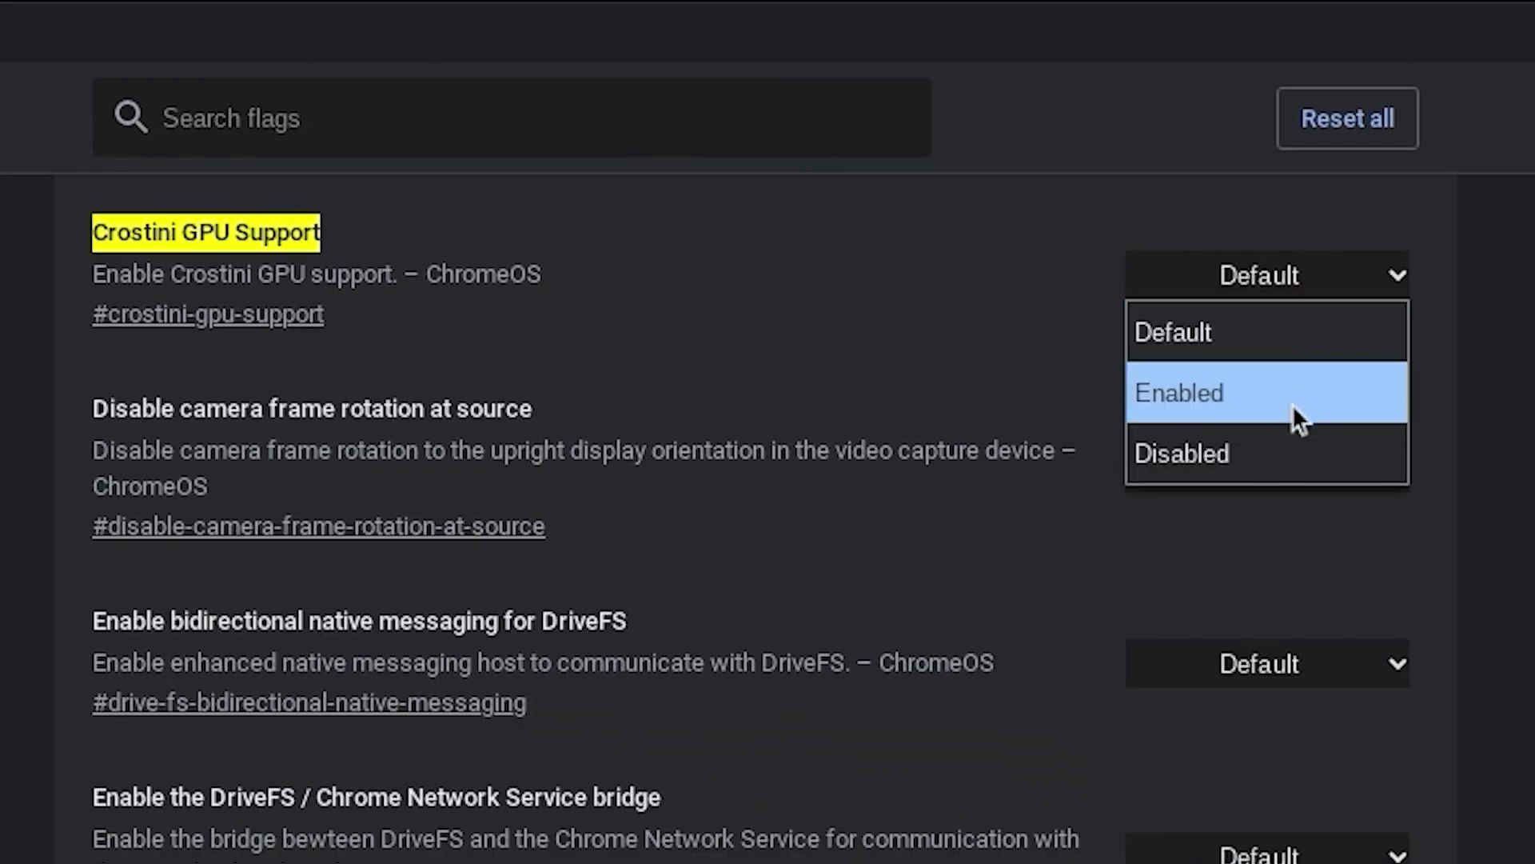
{"action": "left_click", "coordinate": [1248, 395]}
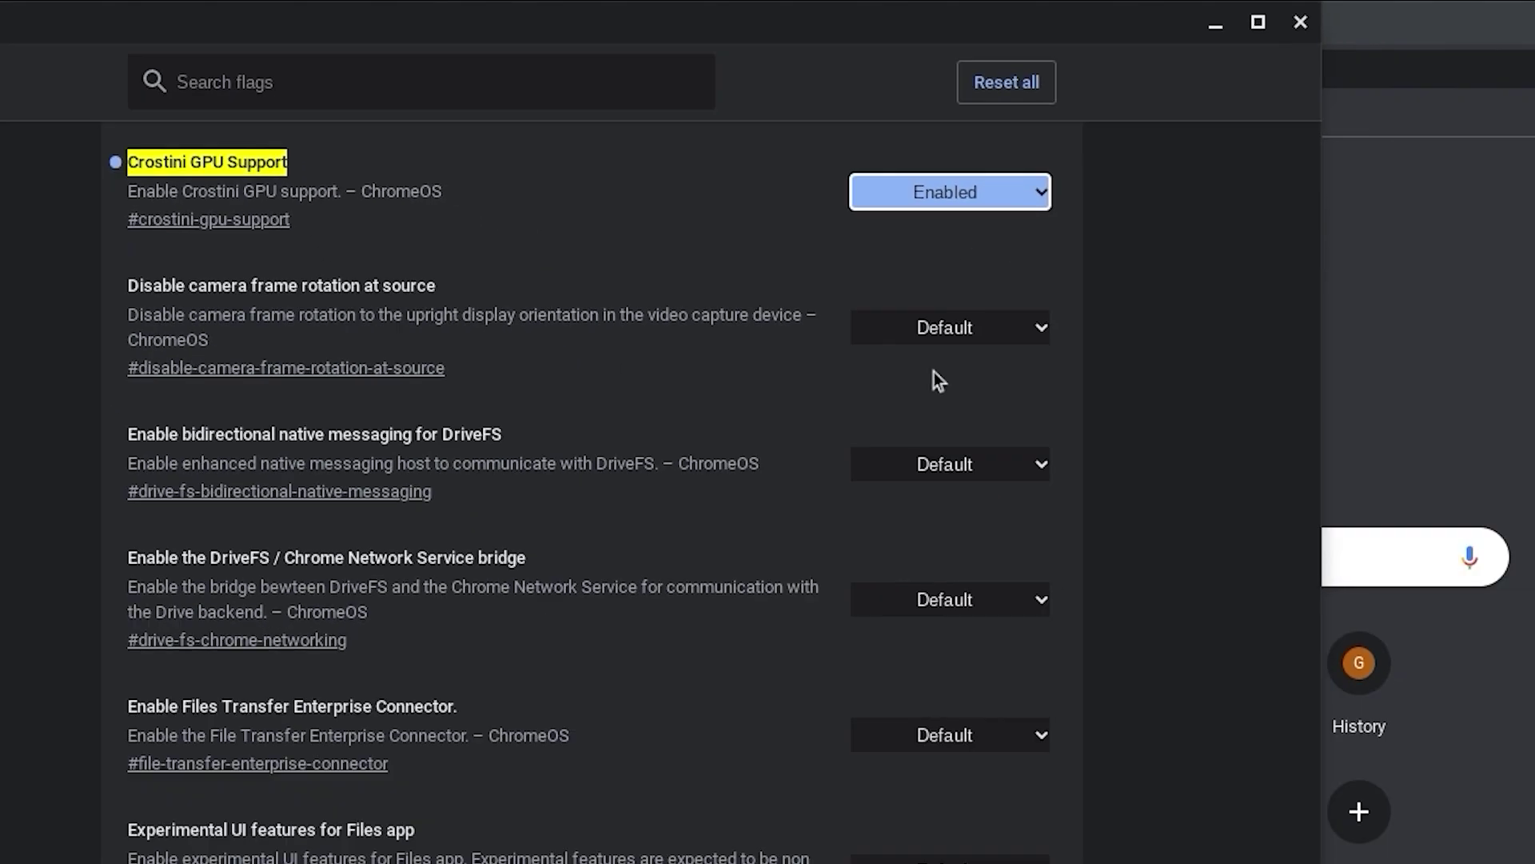